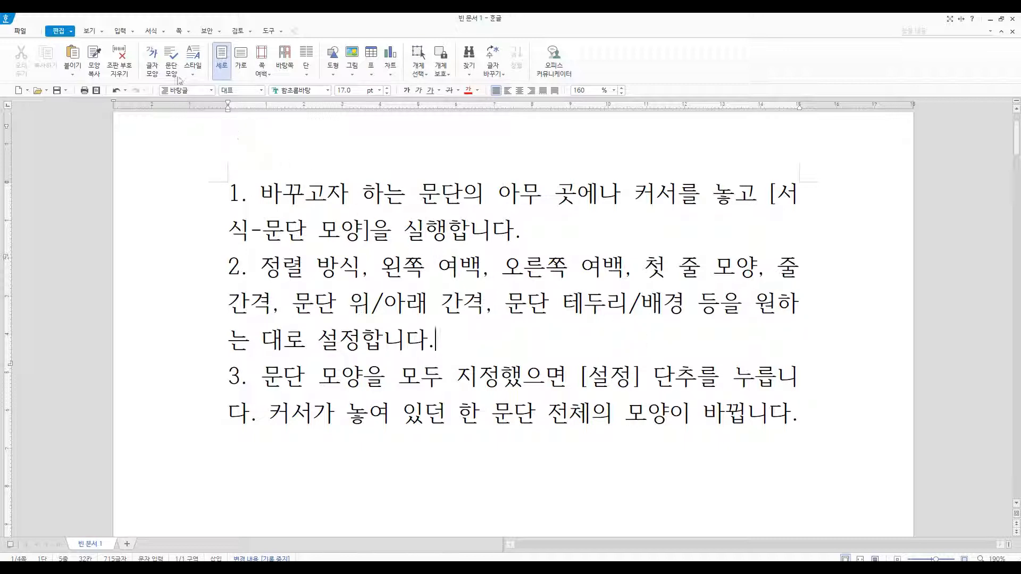
pyautogui.click(532, 234)
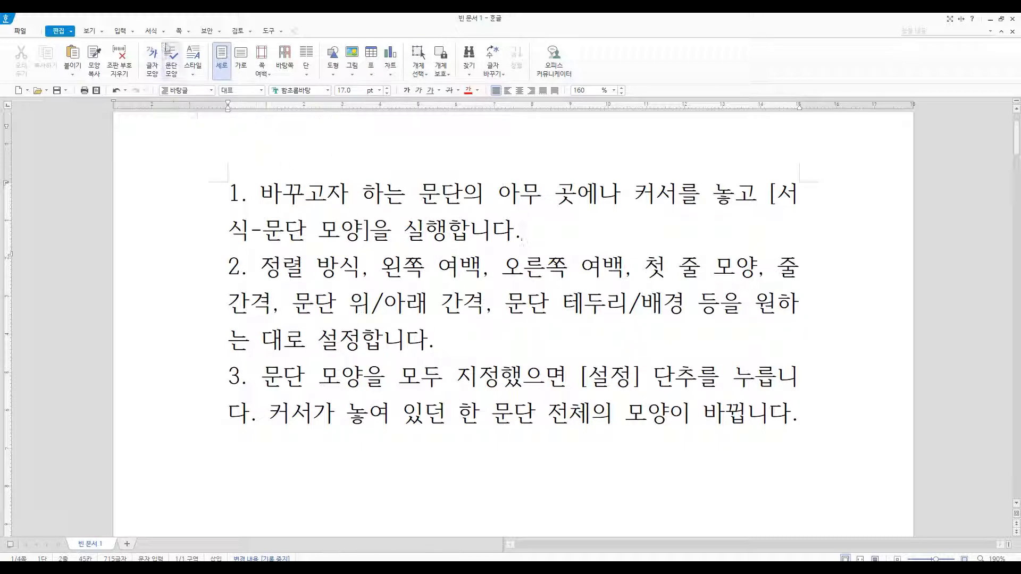
pyautogui.click(162, 31)
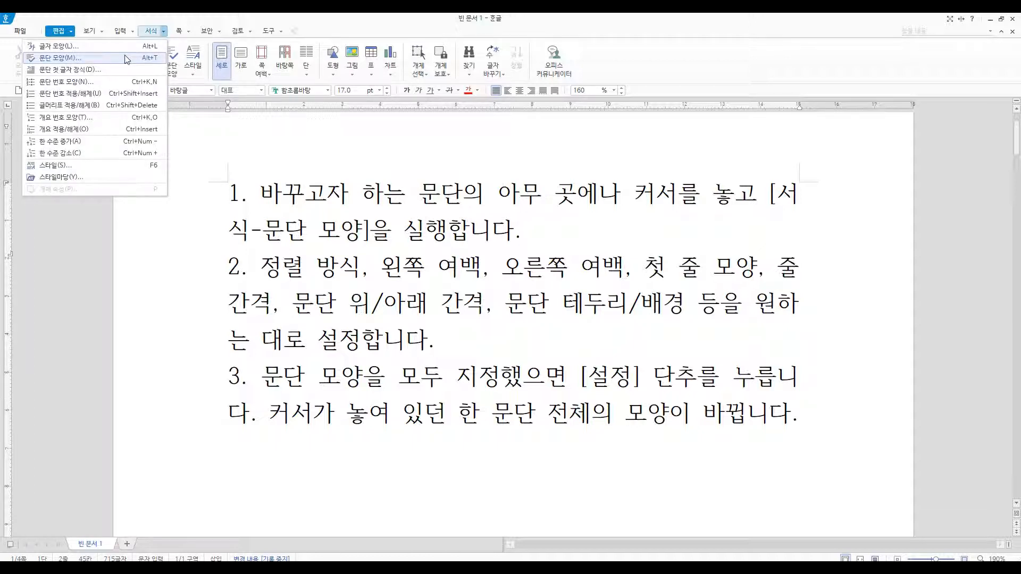
pyautogui.click(402, 207)
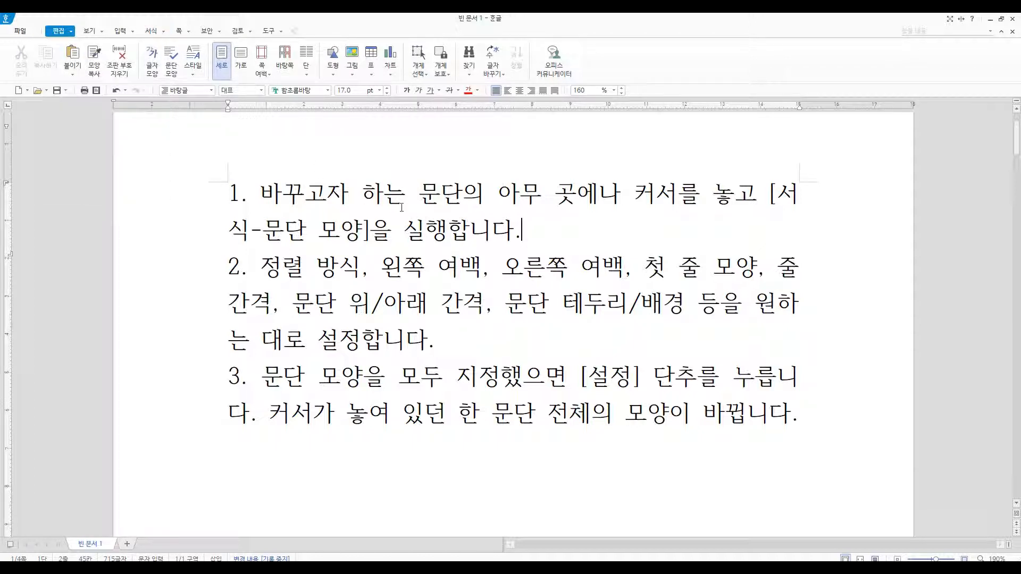
pyautogui.click(193, 201)
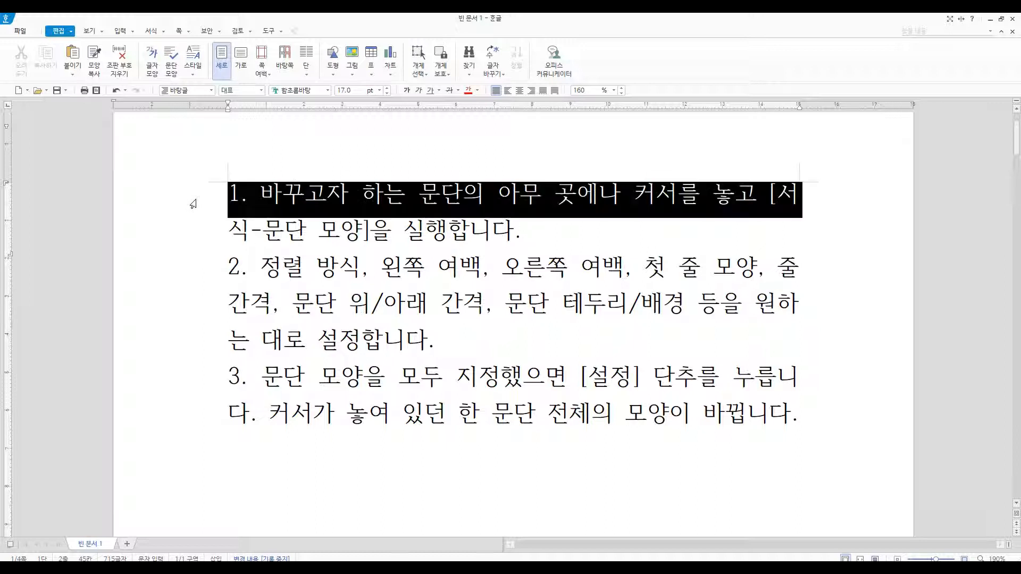
pyautogui.moveTo(193, 203); pyautogui.dragTo(200, 223)
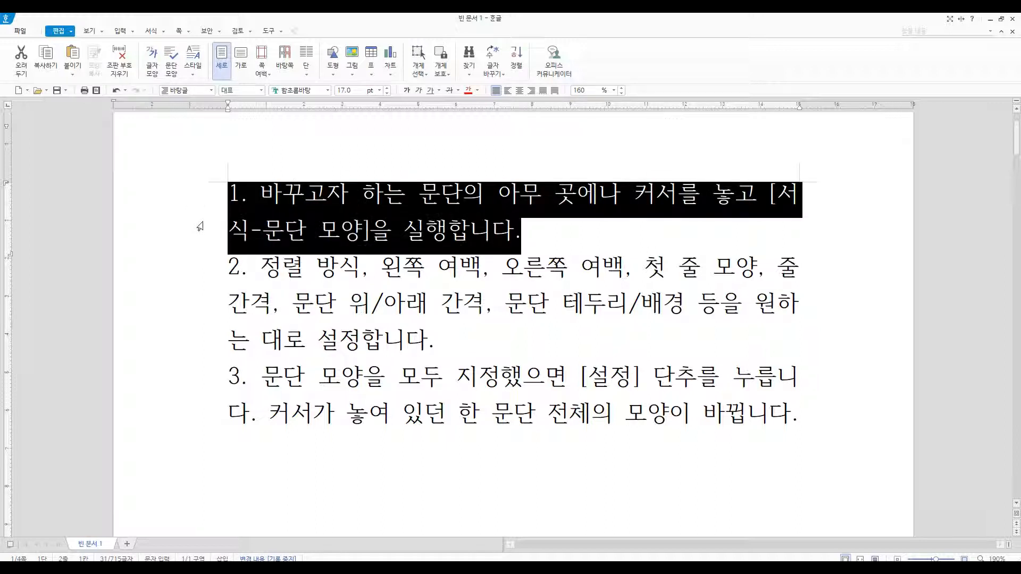
pyautogui.click(523, 230)
pyautogui.moveTo(217, 203); pyautogui.dragTo(307, 234)
pyautogui.moveTo(175, 286); pyautogui.dragTo(243, 418)
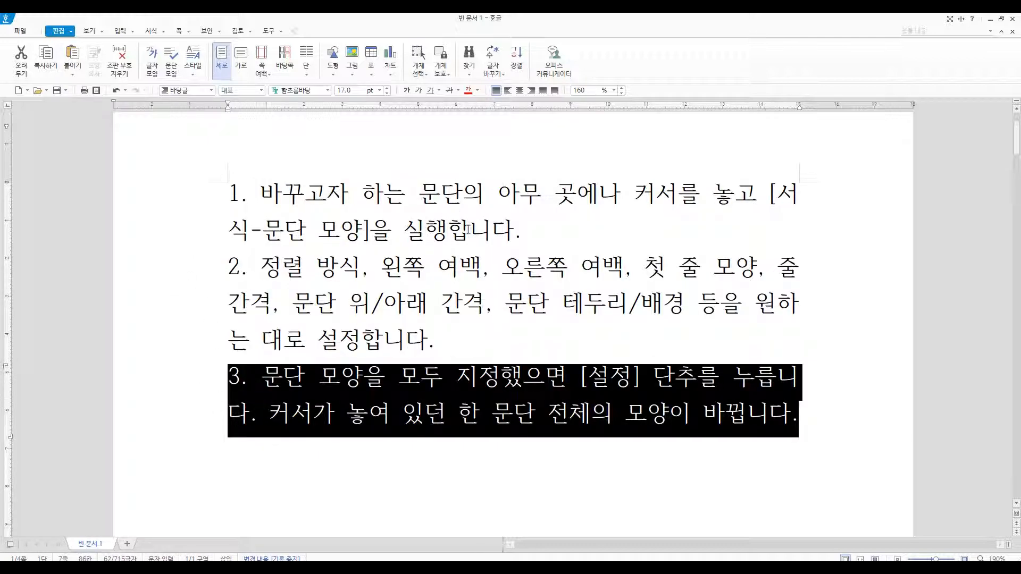
pyautogui.click(468, 229)
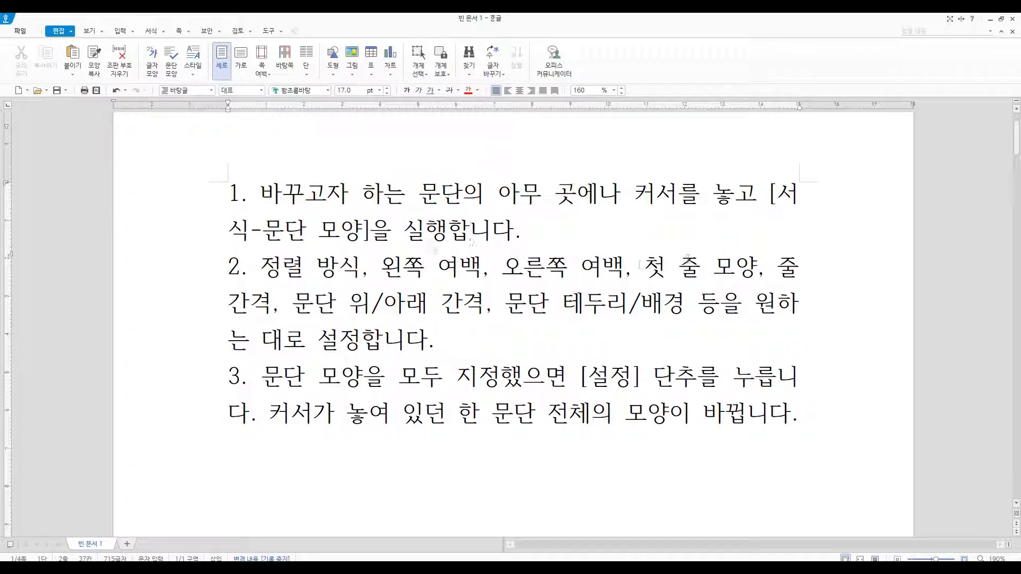
# Set the Korean line-break unit (한글 단위) of paragraph 1 to 어절 in its paragraph shape settings
pyautogui.click(465, 194)
pyautogui.click(151, 30)
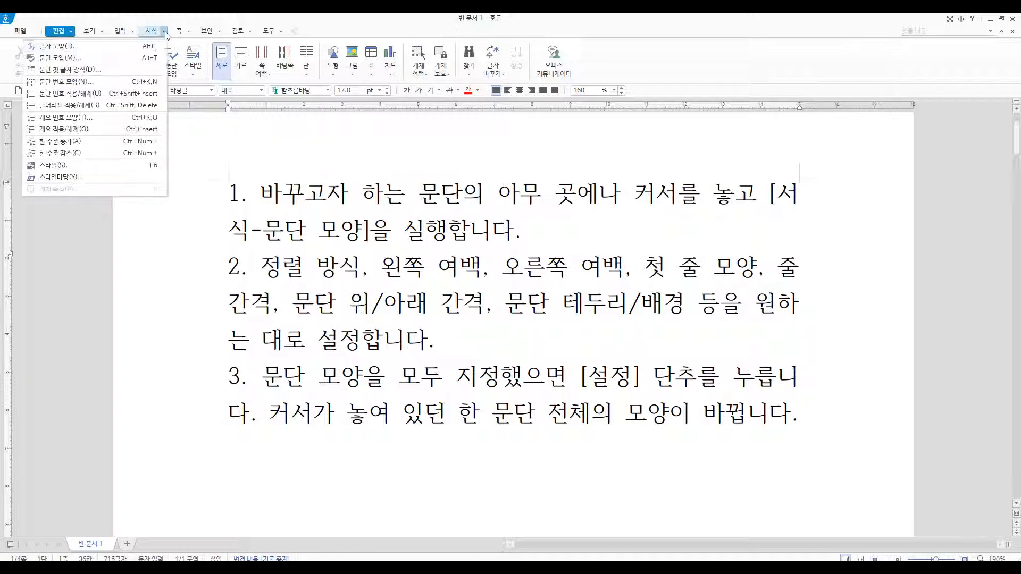
pyautogui.click(151, 58)
pyautogui.moveTo(523, 139); pyautogui.dragTo(836, 113)
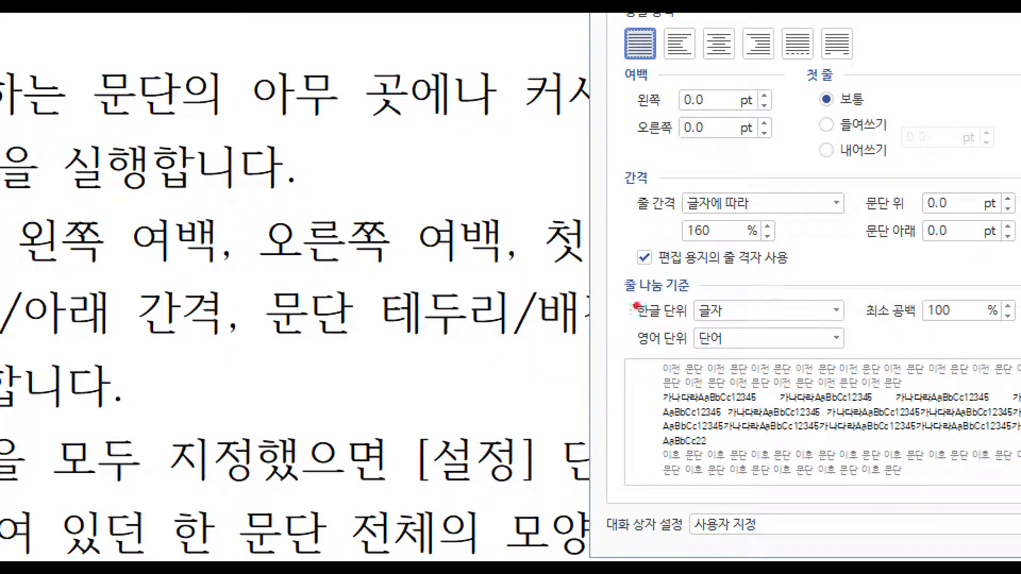
pyautogui.moveTo(621, 300)
pyautogui.mouseDown()
pyautogui.moveTo(706, 301)
pyautogui.moveTo(741, 324)
pyautogui.mouseUp()
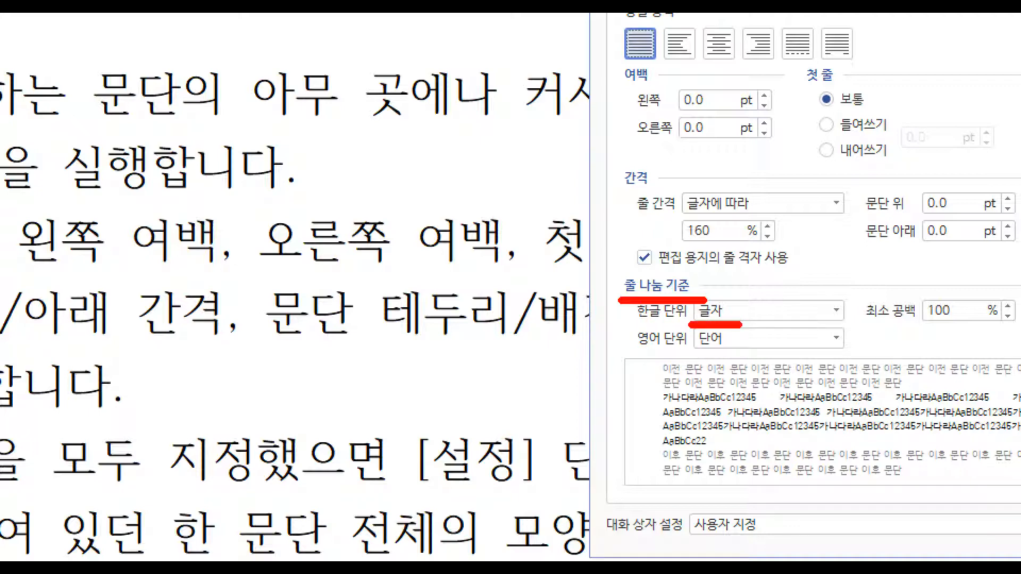
pyautogui.moveTo(693, 352); pyautogui.dragTo(732, 353)
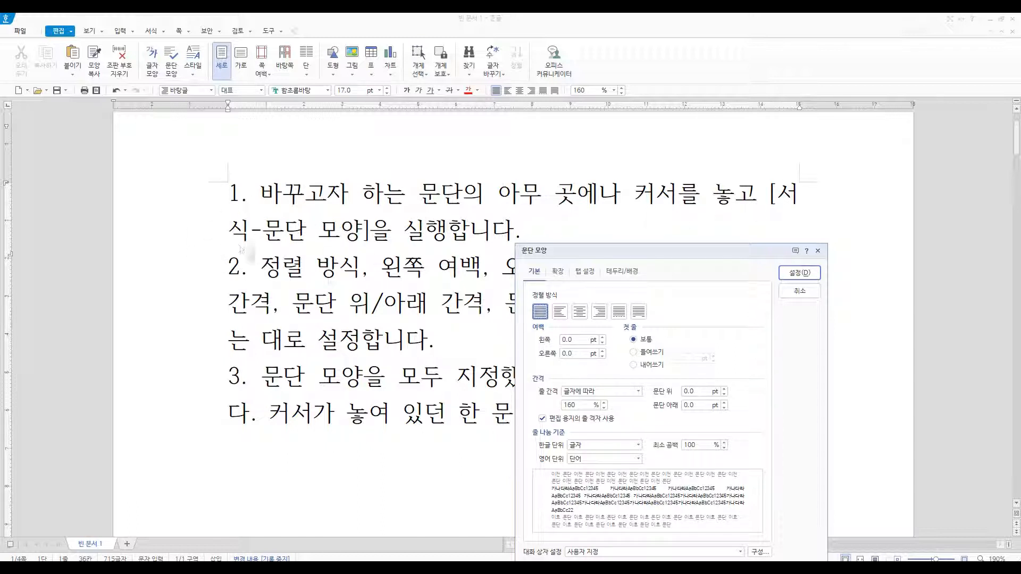
pyautogui.click(599, 450)
pyautogui.click(598, 456)
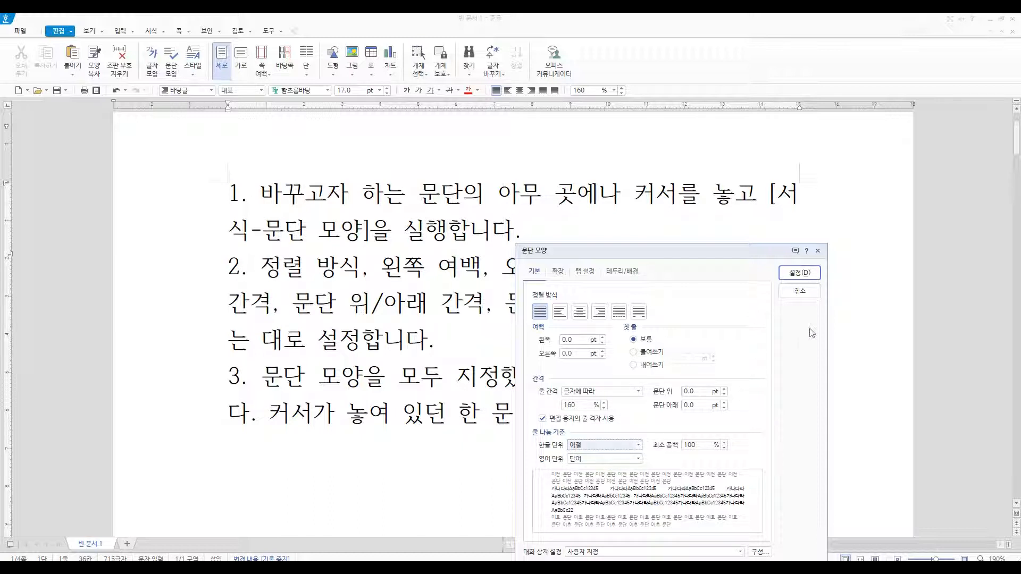
pyautogui.click(799, 273)
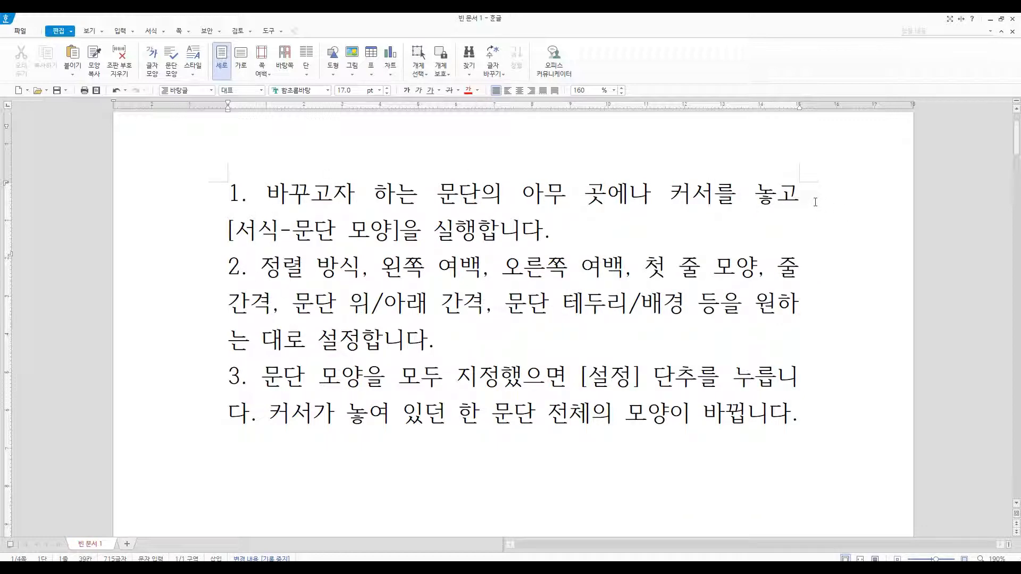
pyautogui.moveTo(232, 231); pyautogui.dragTo(402, 230)
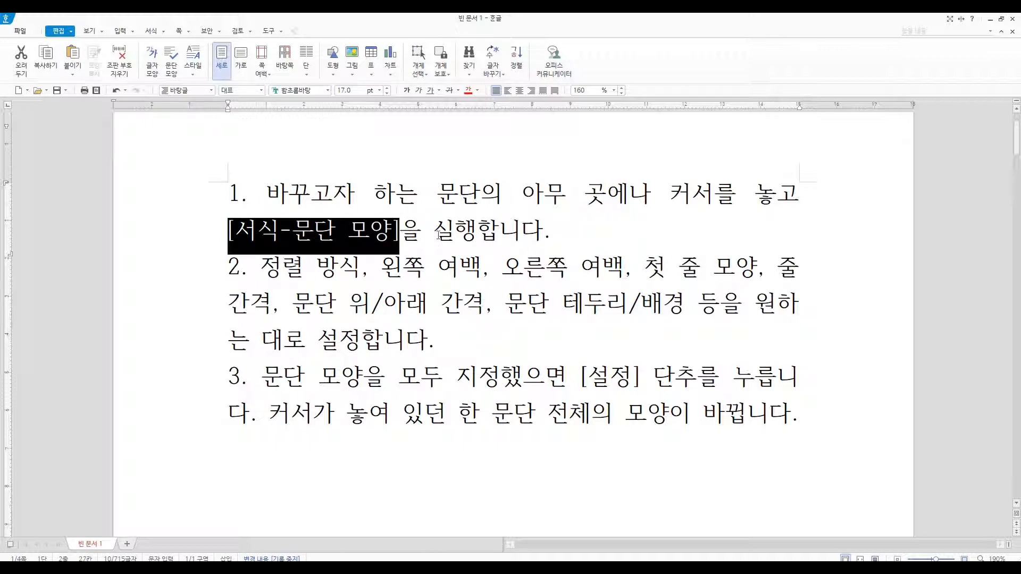
pyautogui.click(437, 232)
pyautogui.moveTo(229, 231); pyautogui.dragTo(400, 230)
pyautogui.click(434, 231)
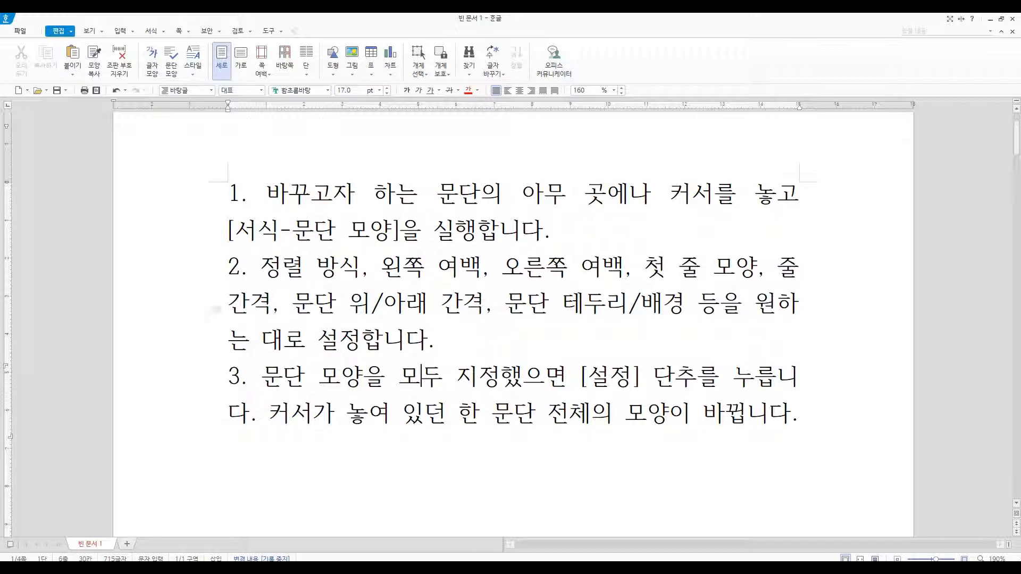
# Set the Korean line-break unit (한글 단위) of paragraphs 2 and 3 together to 어절 in the paragraph shape settings
pyautogui.moveTo(210, 274); pyautogui.dragTo(225, 412)
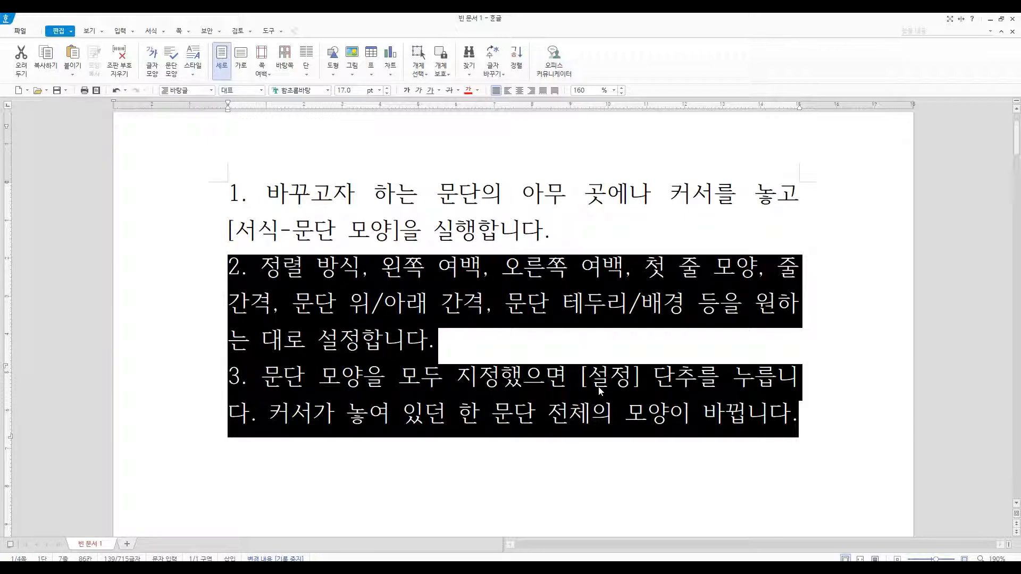
pyautogui.hotkey('alt', 't')
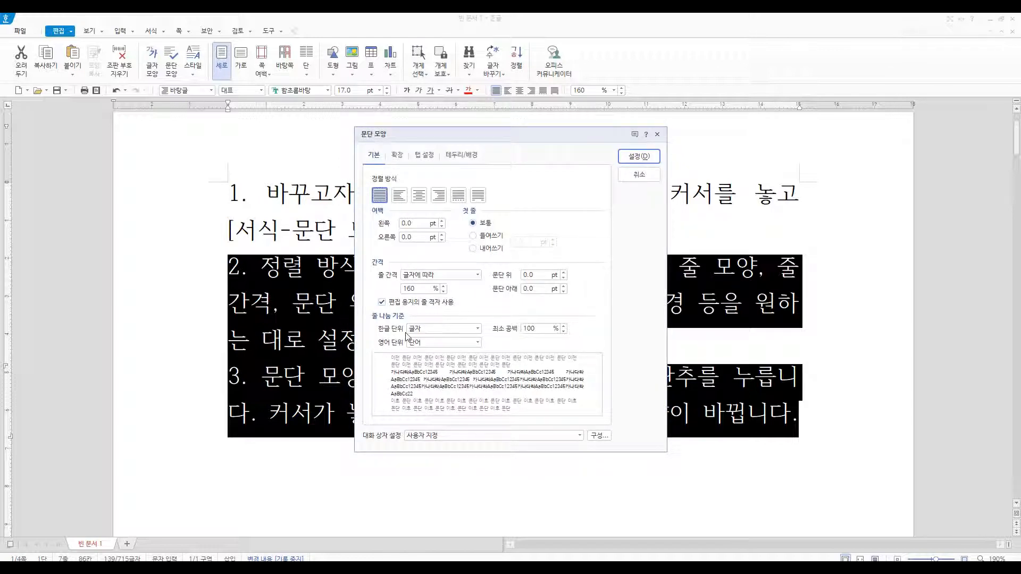
pyautogui.click(431, 331)
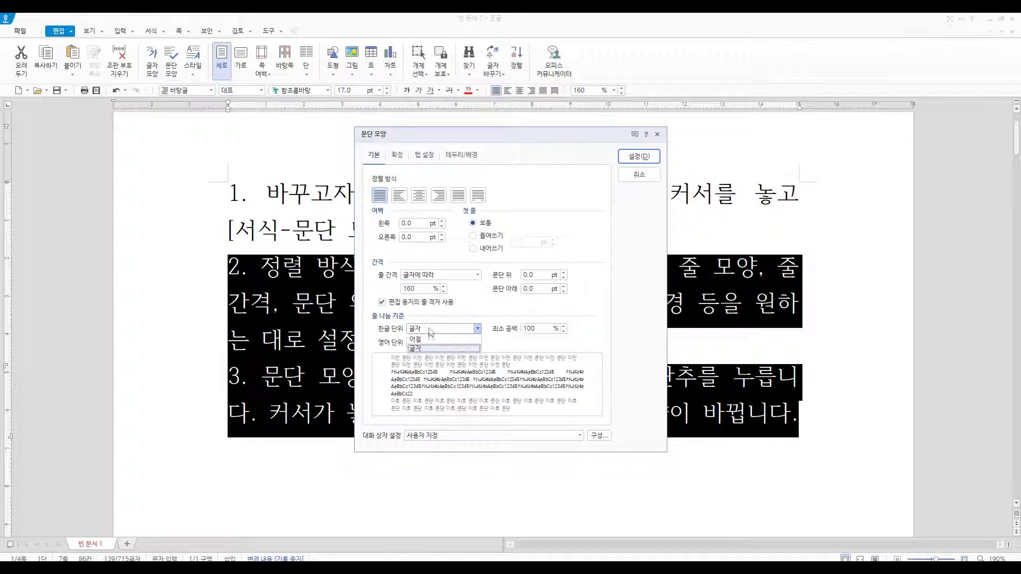
pyautogui.click(428, 348)
pyautogui.click(638, 156)
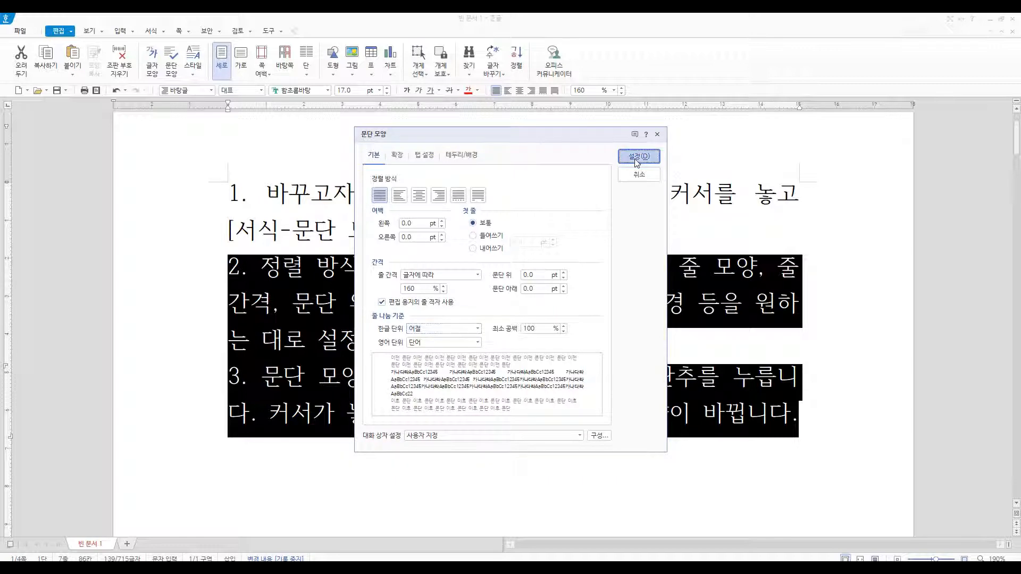
pyautogui.click(617, 306)
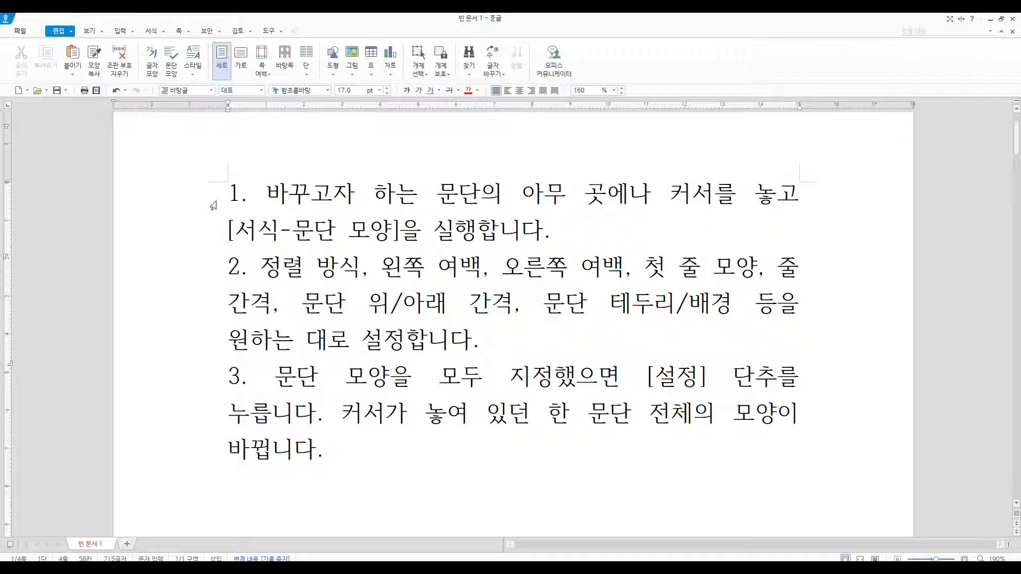
# Examine the line breaks and word spacing in each of the three numbered paragraphs
pyautogui.click(213, 205)
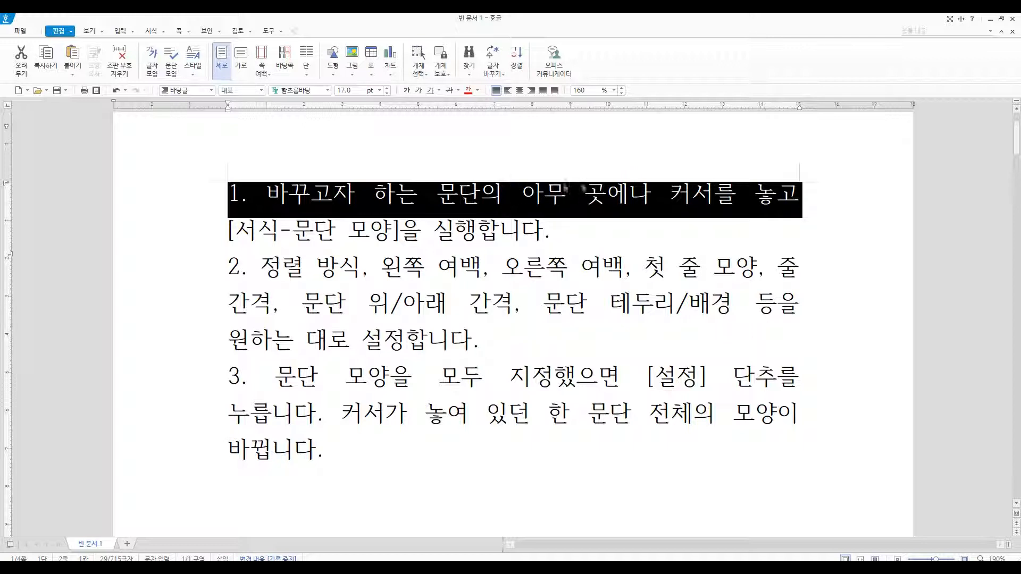
pyautogui.click(329, 230)
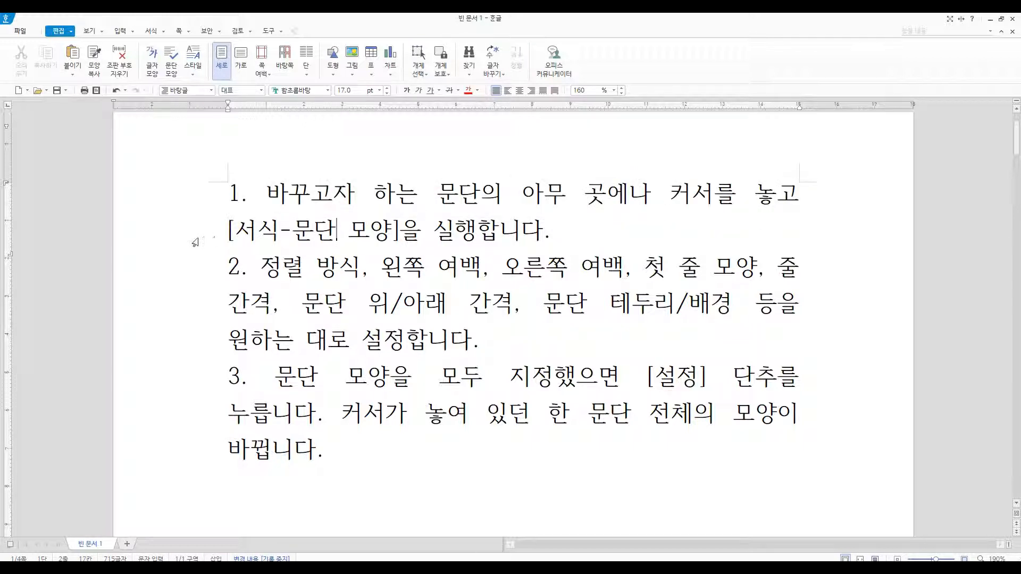
pyautogui.click(198, 242)
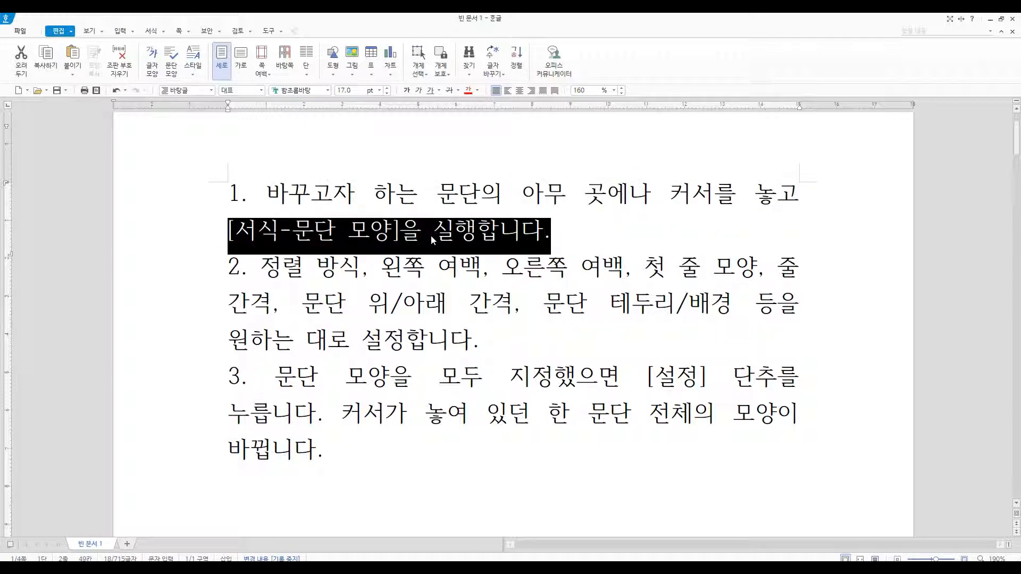
pyautogui.click(435, 188)
pyautogui.moveTo(201, 278); pyautogui.dragTo(205, 342)
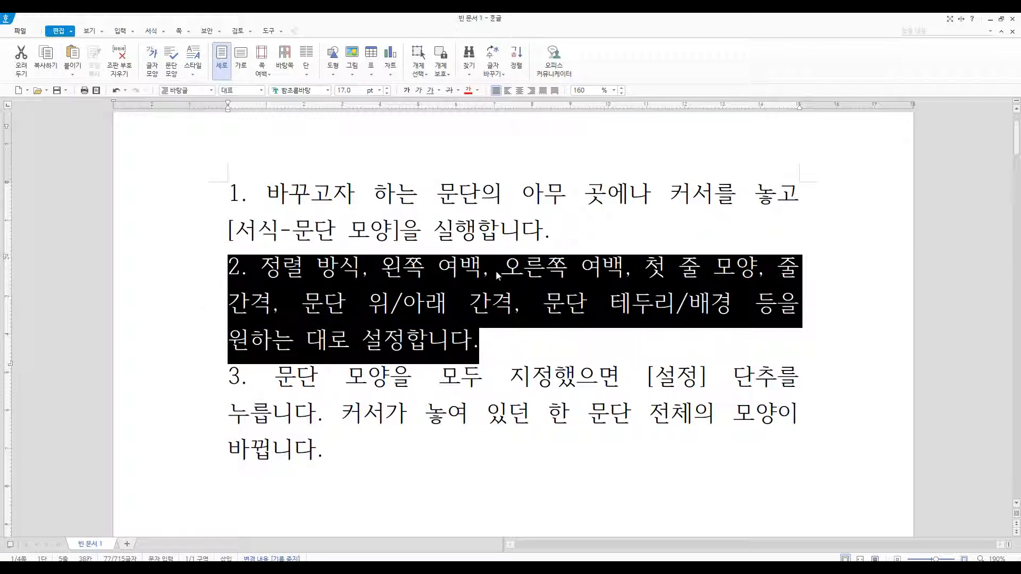
pyautogui.click(472, 384)
pyautogui.moveTo(198, 383); pyautogui.dragTo(204, 454)
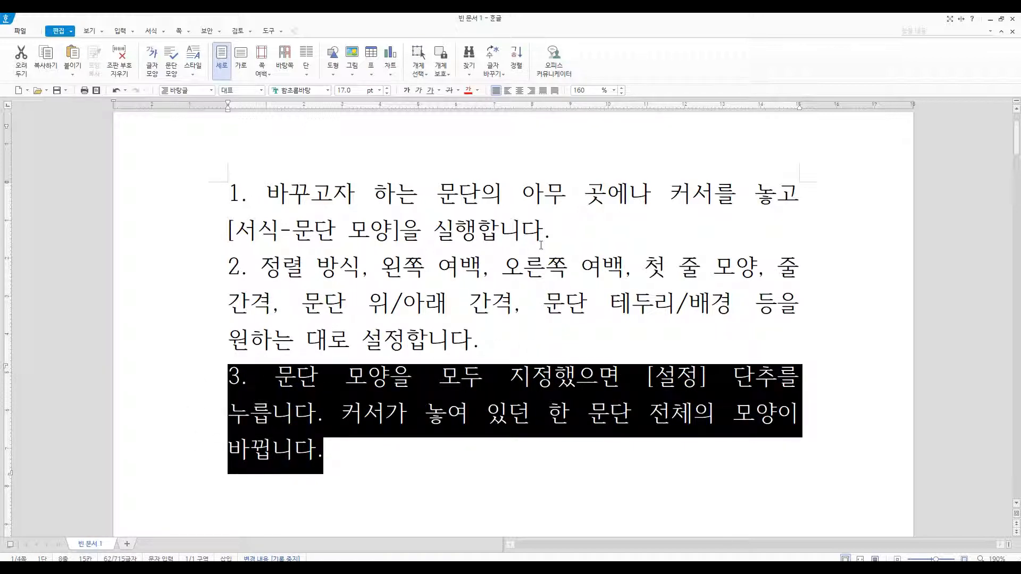
pyautogui.click(562, 262)
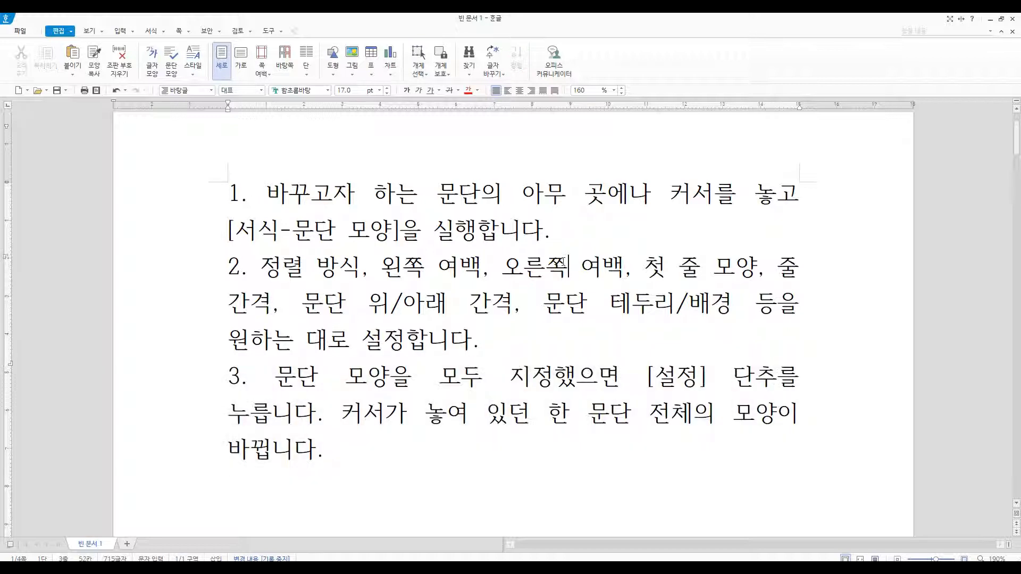
# Set the Korean line-break unit (한글 단위) of all three paragraphs to 글자 in the paragraph shape settings
pyautogui.moveTo(221, 193); pyautogui.dragTo(353, 443)
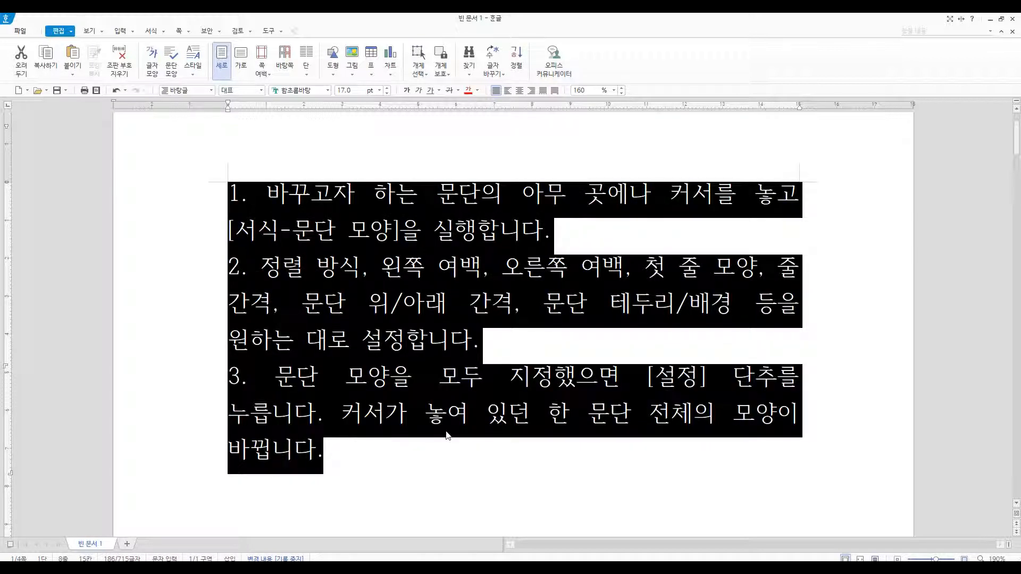
pyautogui.hotkey('alt', 't')
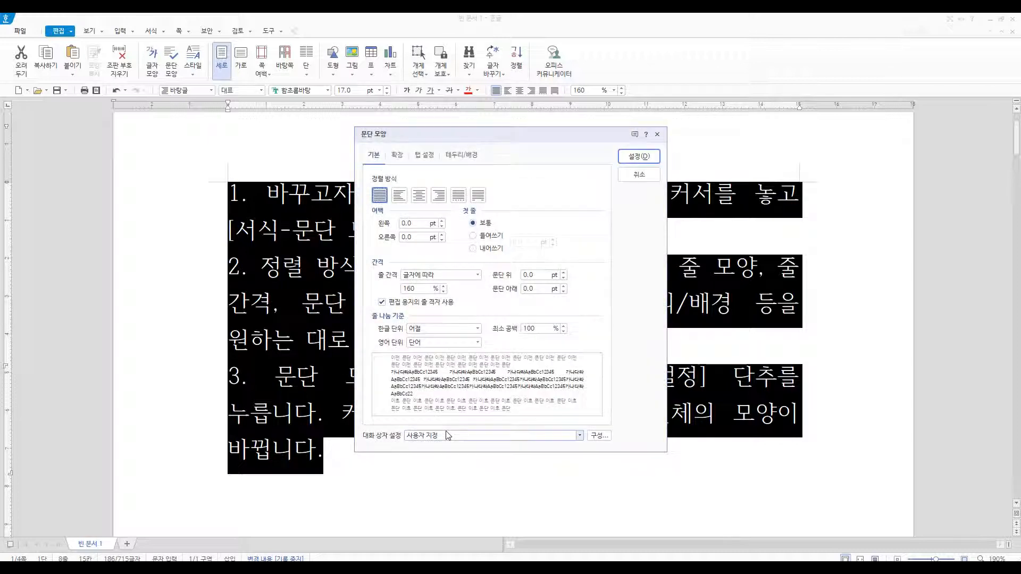
pyautogui.click(463, 330)
pyautogui.click(425, 348)
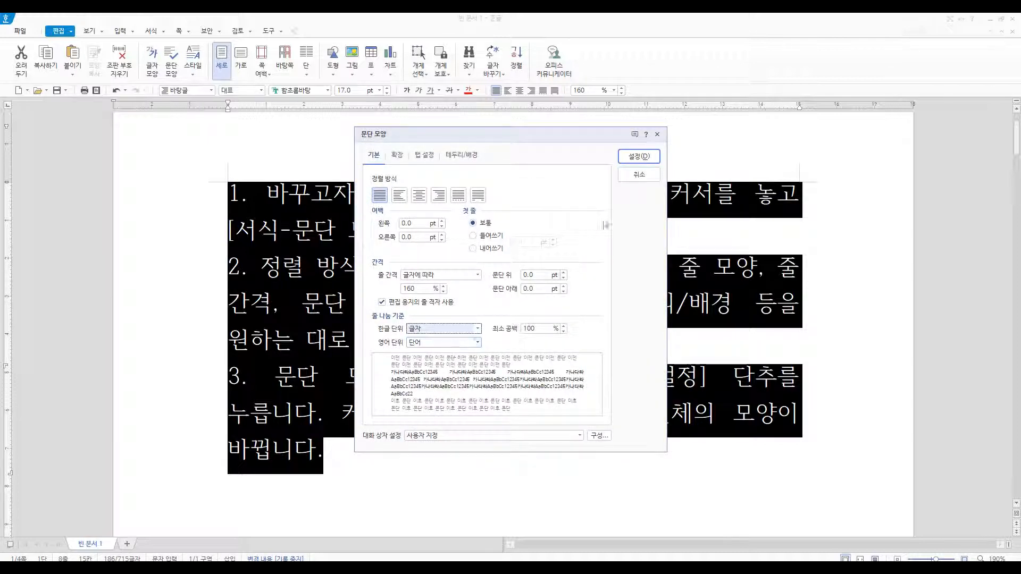
pyautogui.click(634, 158)
pyautogui.click(599, 269)
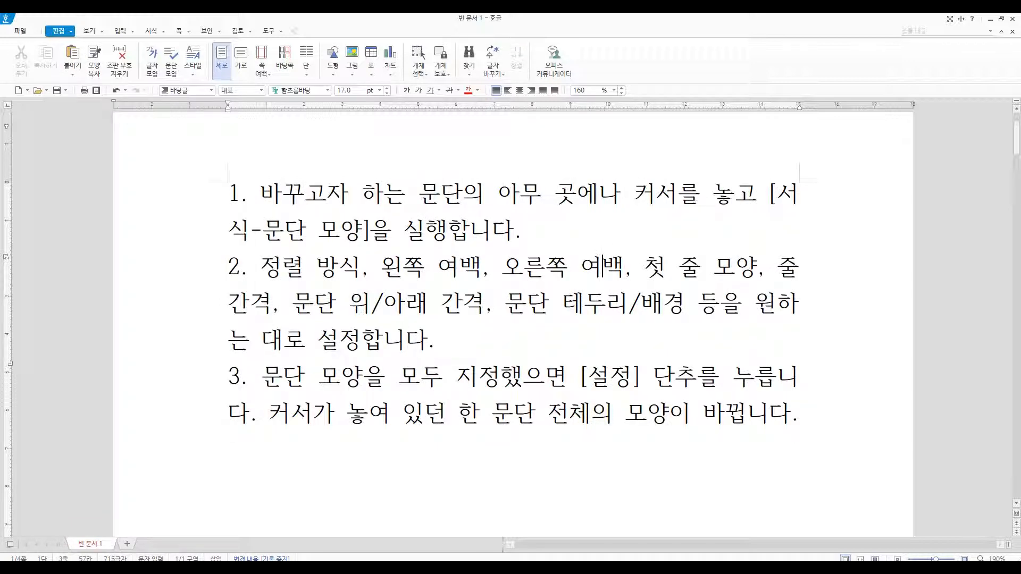
pyautogui.moveTo(771, 191); pyautogui.dragTo(801, 192)
pyautogui.press('F12')
pyautogui.click(251, 228)
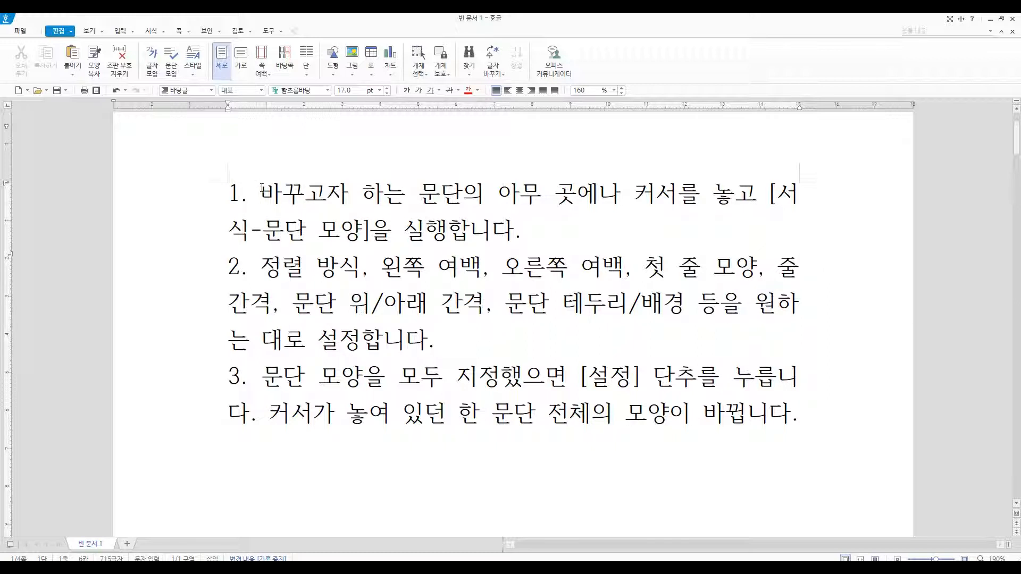
# Tighten the letter spacing in paragraph 1 from "바꾸고자" through "[서식" until "서식" fits whole on the first line
pyautogui.moveTo(265, 208); pyautogui.dragTo(249, 229)
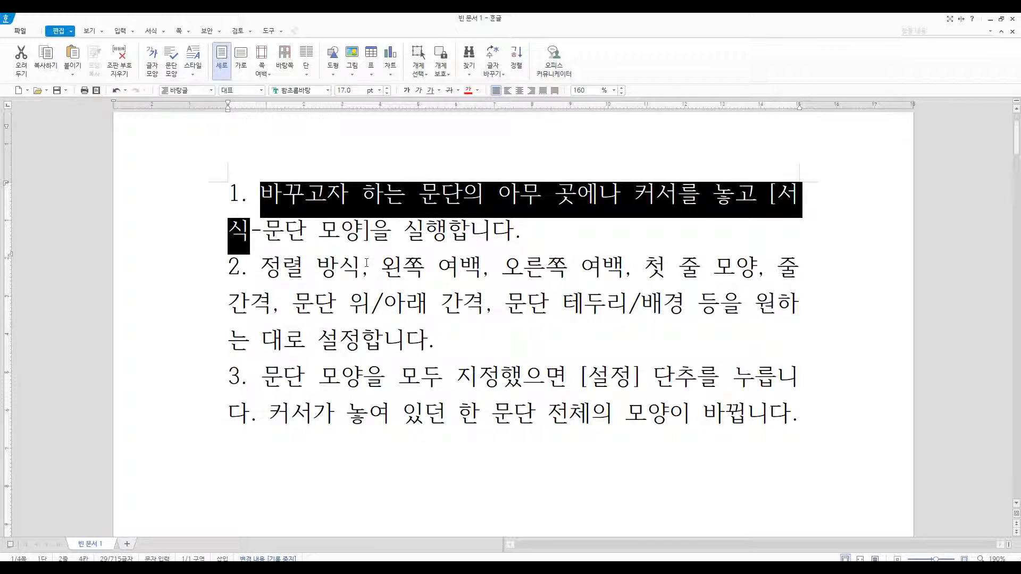
pyautogui.hotkey('alt', 'shift', 'n')
pyautogui.hotkey('alt', 'shift', 'n')
pyautogui.hotkey('alt', 'shift', 'n')
pyautogui.hotkey('alt', 'shift', 'n')
pyautogui.hotkey('alt', 'shift', 'n')
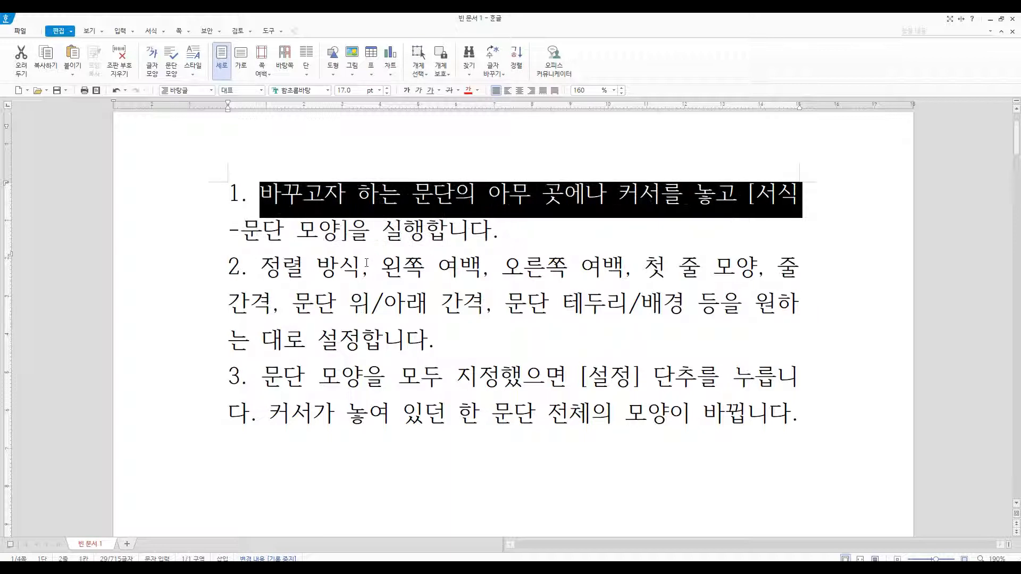
pyautogui.click(448, 232)
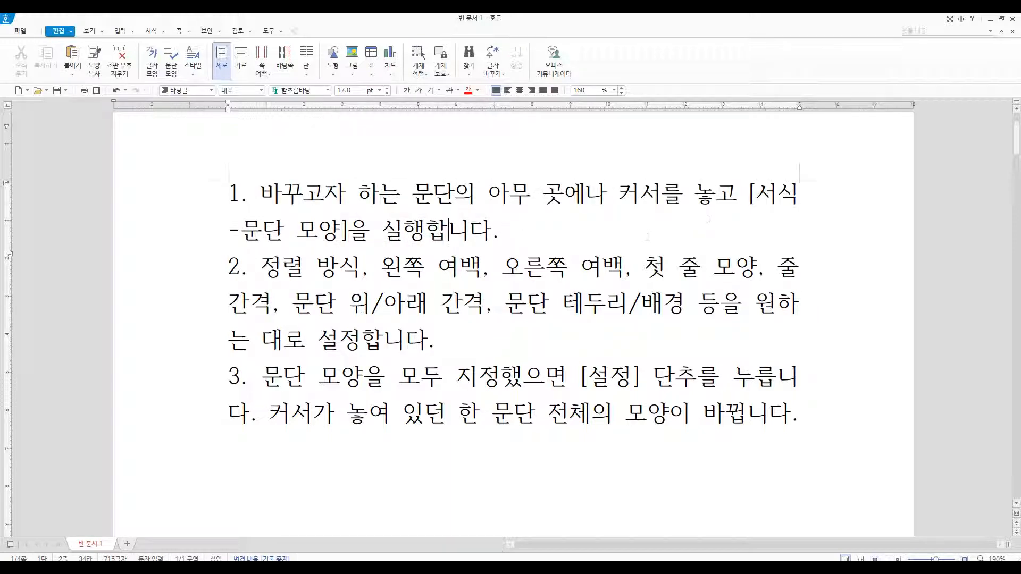
# Tighten the letter spacing in paragraph 2 from "간격" through "원하는" until "원하는" fits whole on the second line
pyautogui.moveTo(234, 300); pyautogui.dragTo(248, 335)
pyautogui.hotkey('alt', 'shift', 'n')
pyautogui.hotkey('alt', 'shift', 'n')
pyautogui.hotkey('alt', 'shift', 'n')
pyautogui.hotkey('alt', 'shift', 'n')
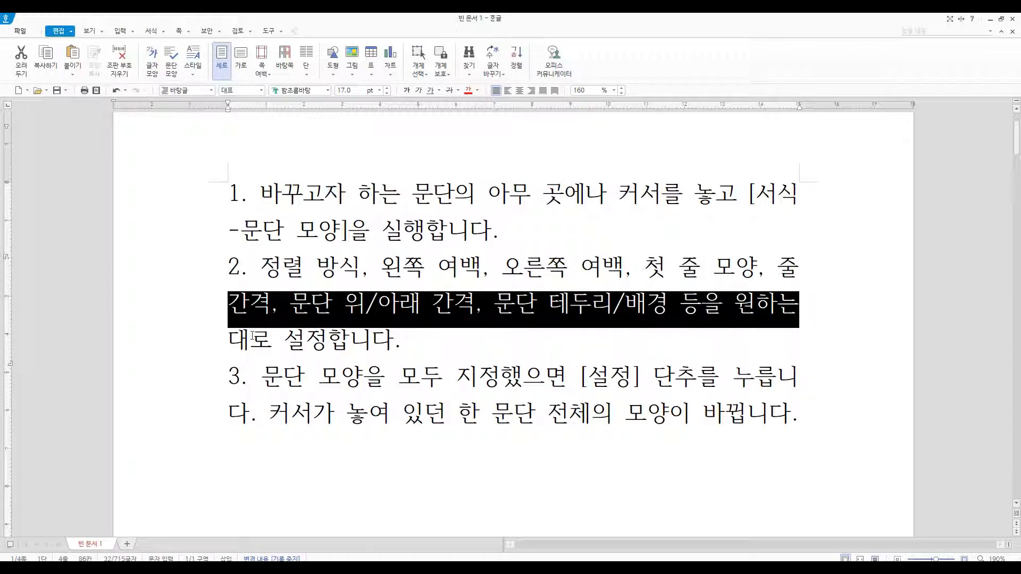
# Tighten the letter spacing in paragraph 3 from "문단" through "누릅니다." until "누릅니다." fits whole on the first line
pyautogui.click(329, 340)
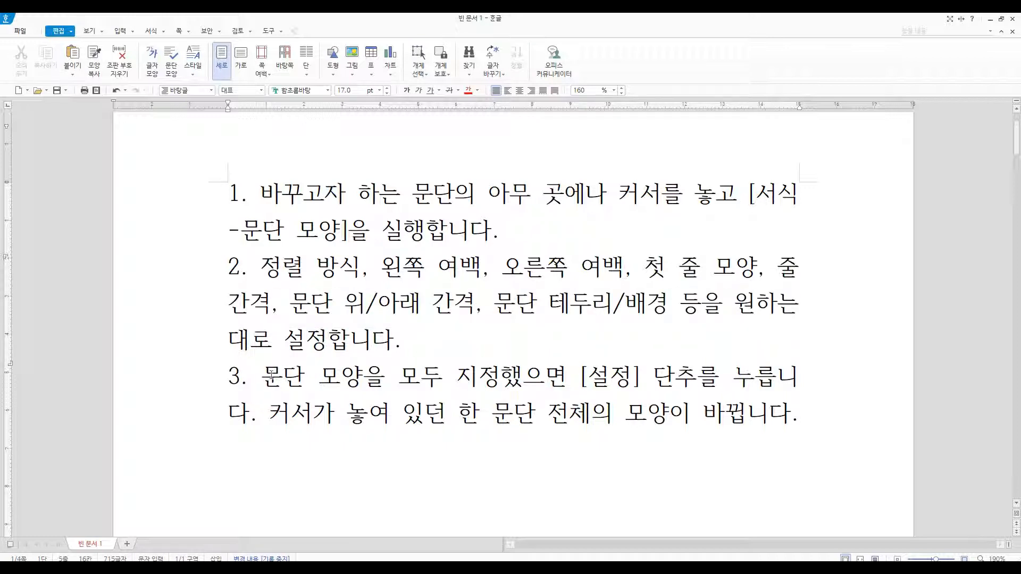
pyautogui.moveTo(271, 375); pyautogui.dragTo(273, 408)
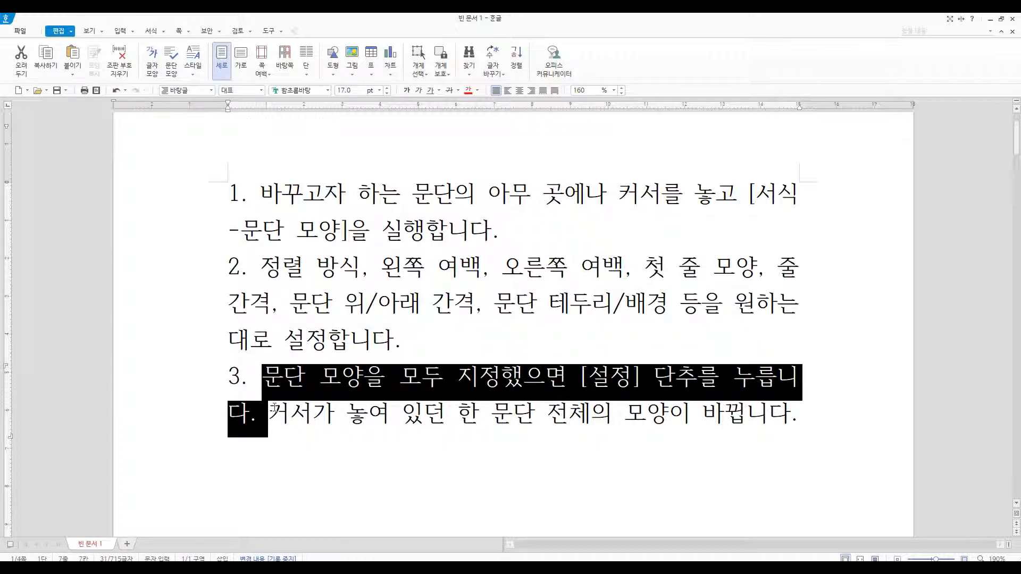
pyautogui.hotkey('alt', 'shift', 'n')
pyautogui.hotkey('alt', 'shift', 'n')
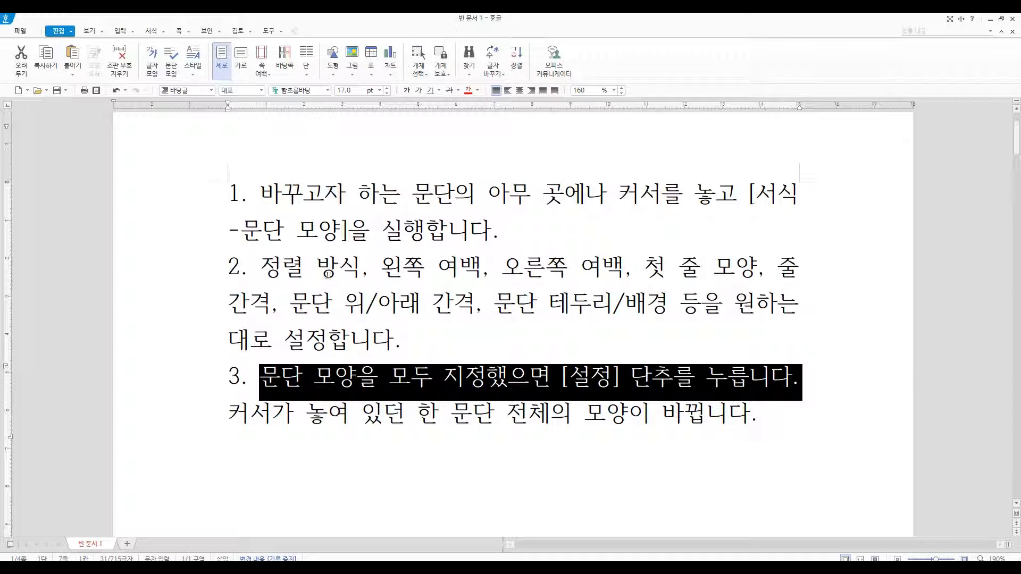
pyautogui.click(327, 274)
# Give paragraphs 1, 2 and 3 hanging indents that align their wrapped lines with the first word after each number
pyautogui.click(261, 198)
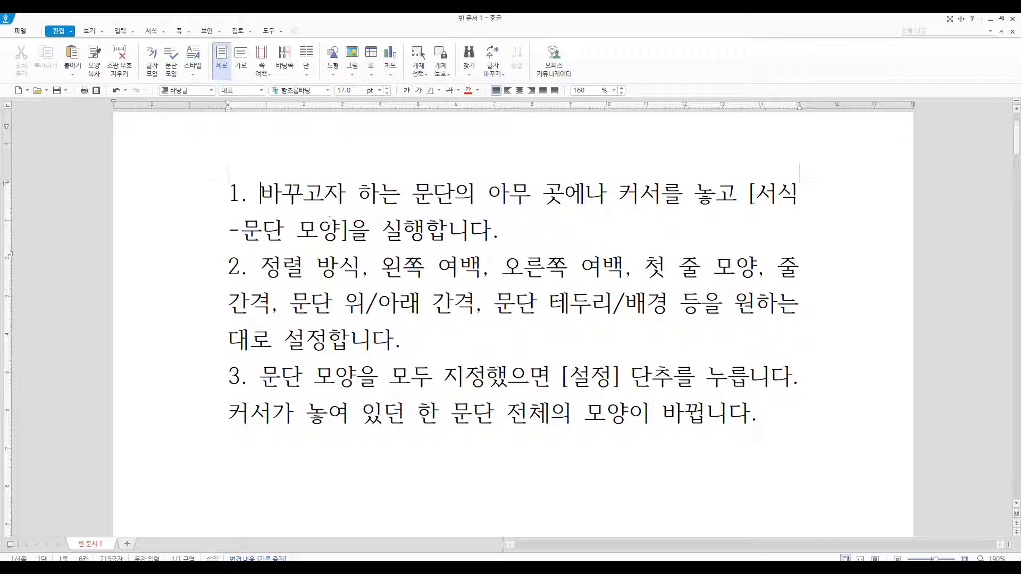
pyautogui.hotkey('shift', 'Tab')
pyautogui.click(261, 265)
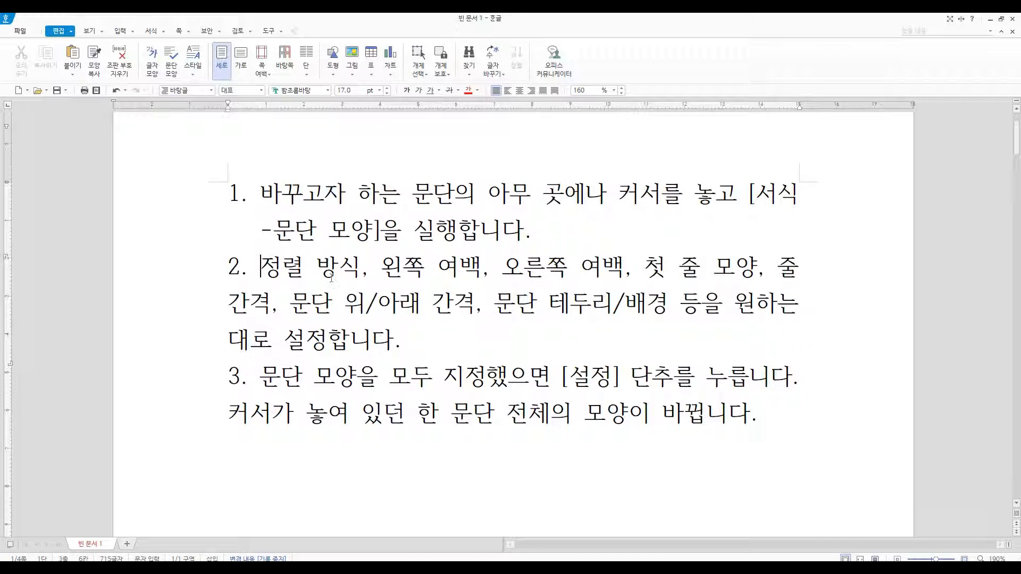
pyautogui.hotkey('shift', 'Tab')
pyautogui.click(263, 376)
pyautogui.hotkey('shift', 'Tab')
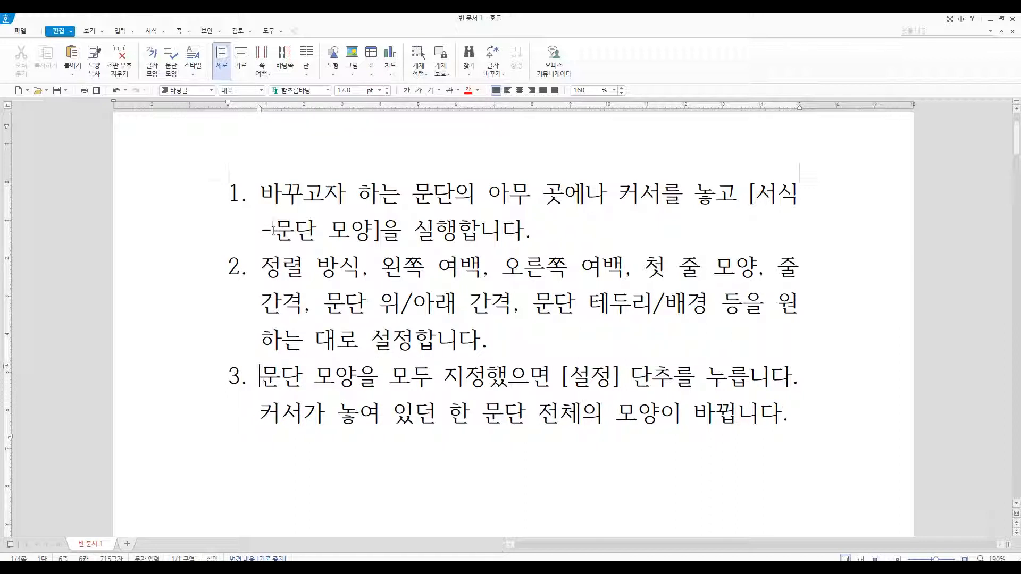
pyautogui.click(378, 409)
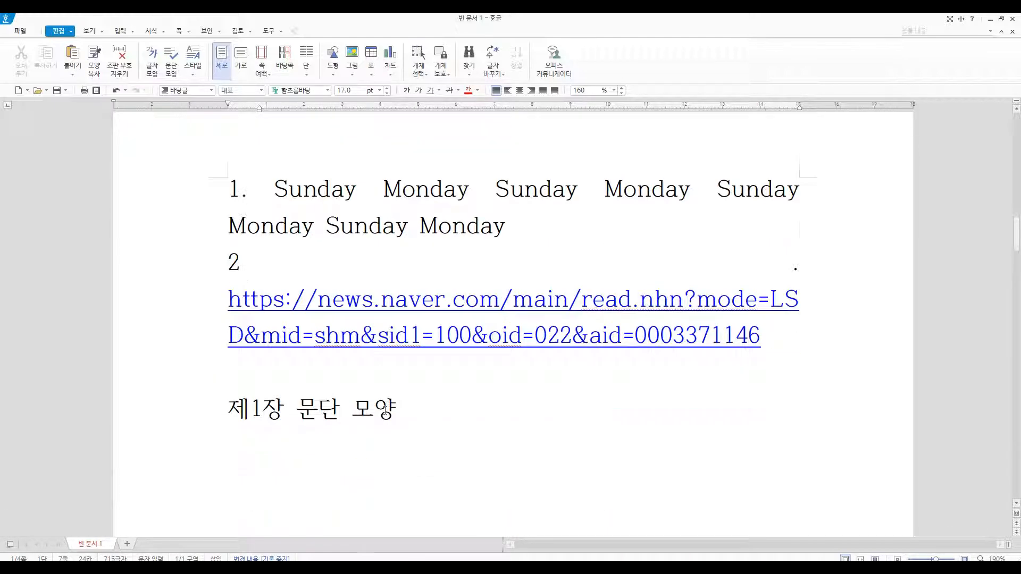
# Set the English line-break unit (영어 단위) of the "Sunday Monday" paragraph to 글자 and check how its words break
pyautogui.scroll(1, 466, 336)
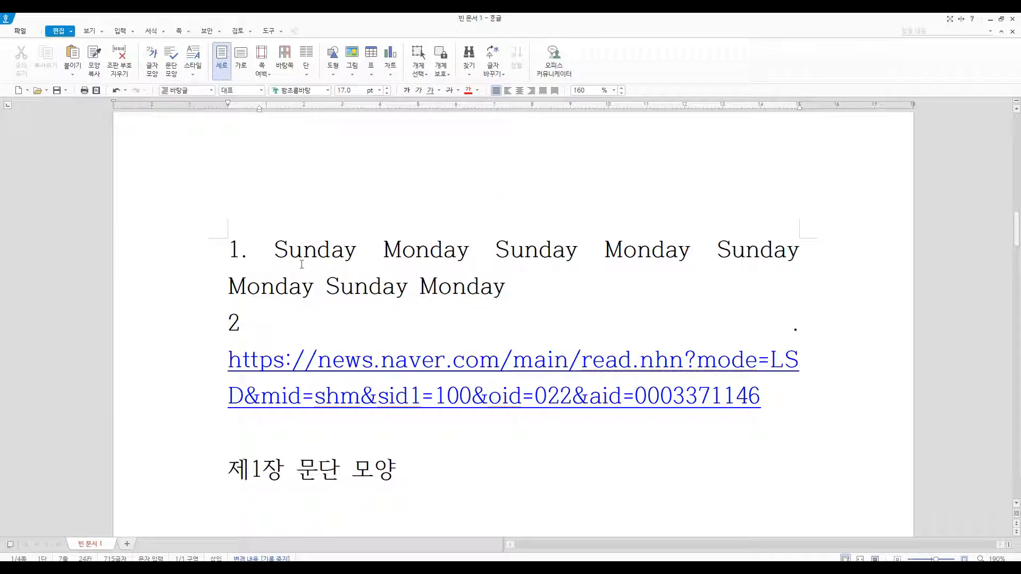
pyautogui.moveTo(223, 257); pyautogui.dragTo(519, 289)
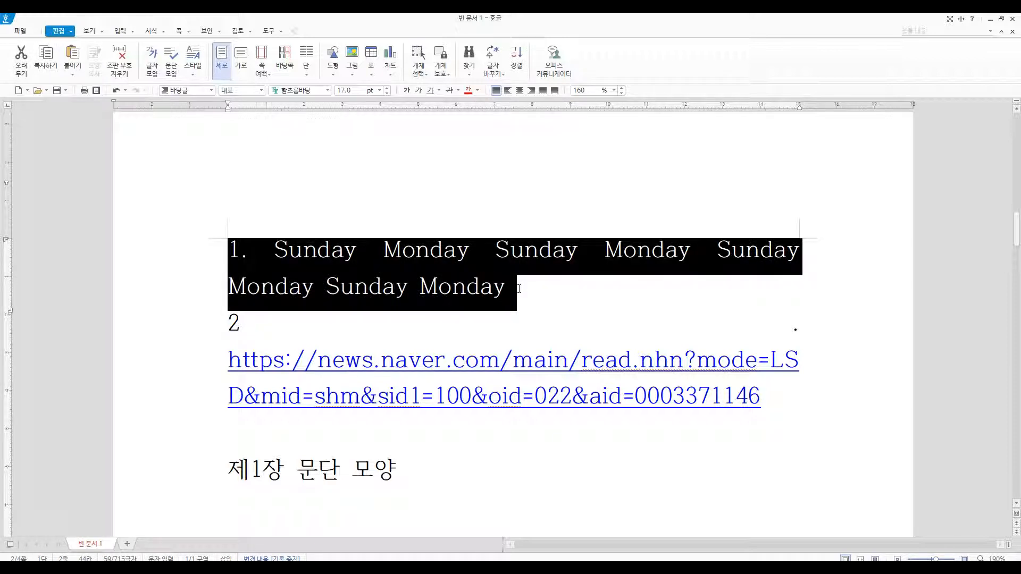
pyautogui.hotkey('alt', 't')
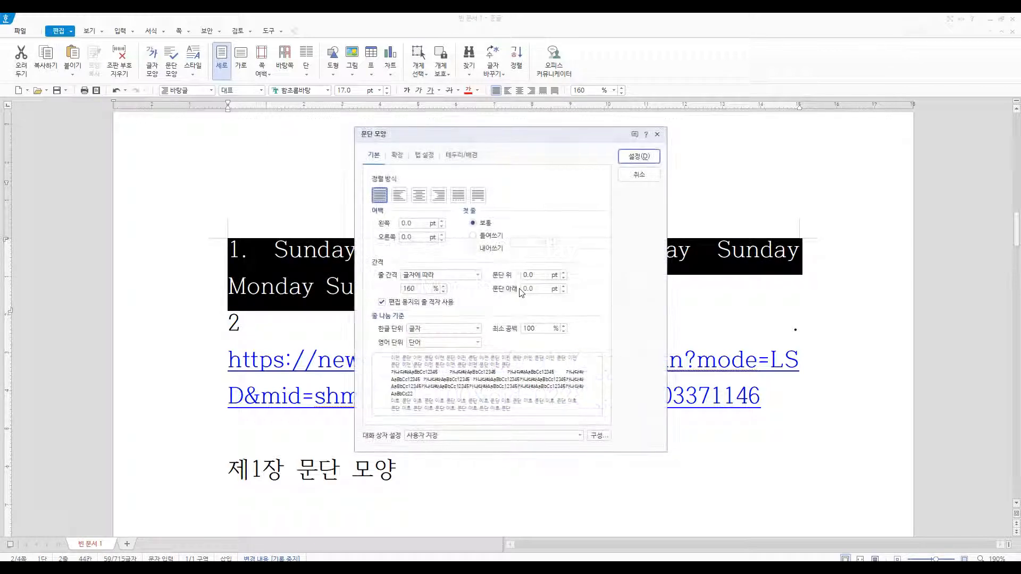
pyautogui.click(432, 347)
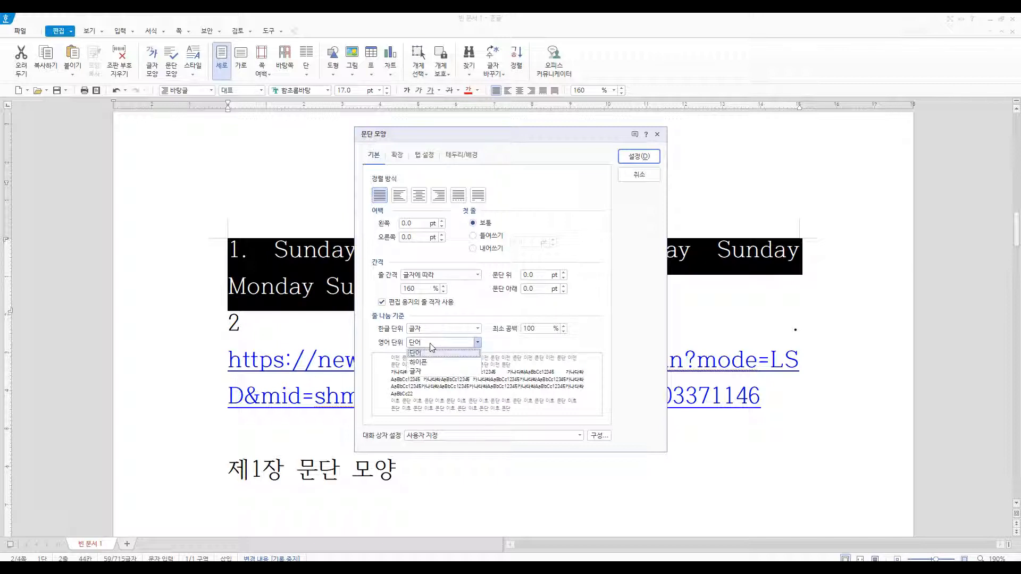
pyautogui.click(432, 372)
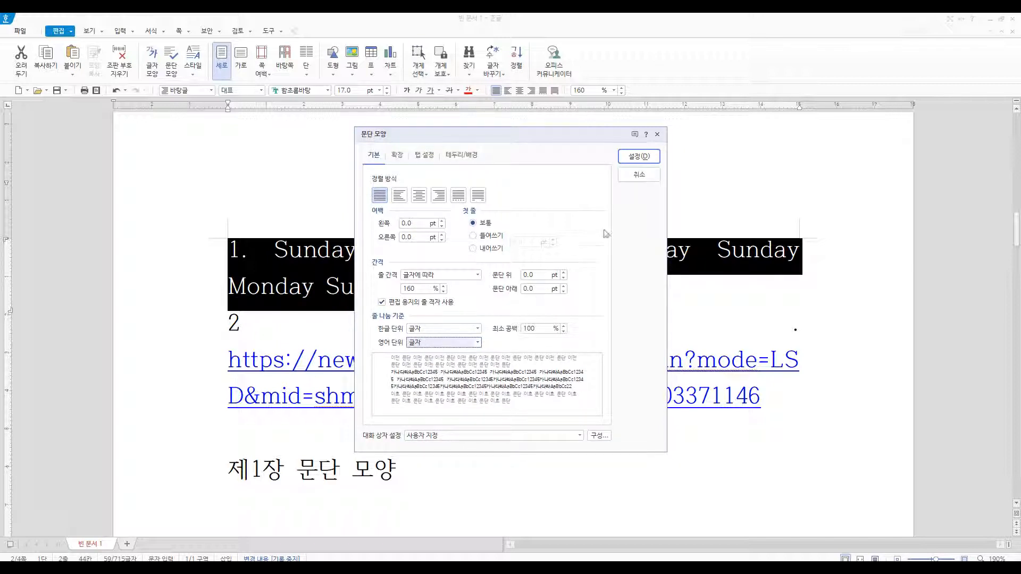
pyautogui.click(635, 157)
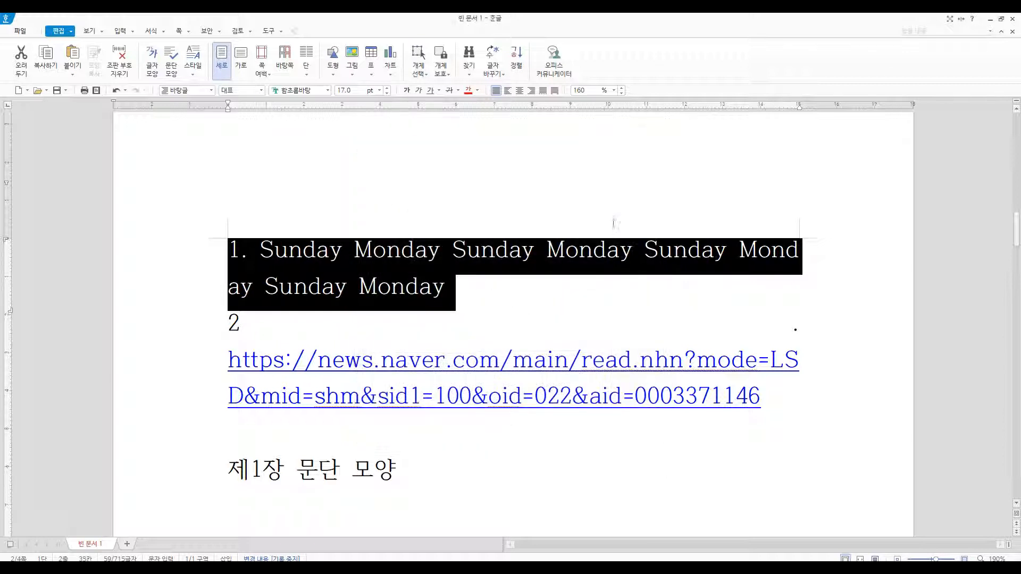
pyautogui.click(565, 308)
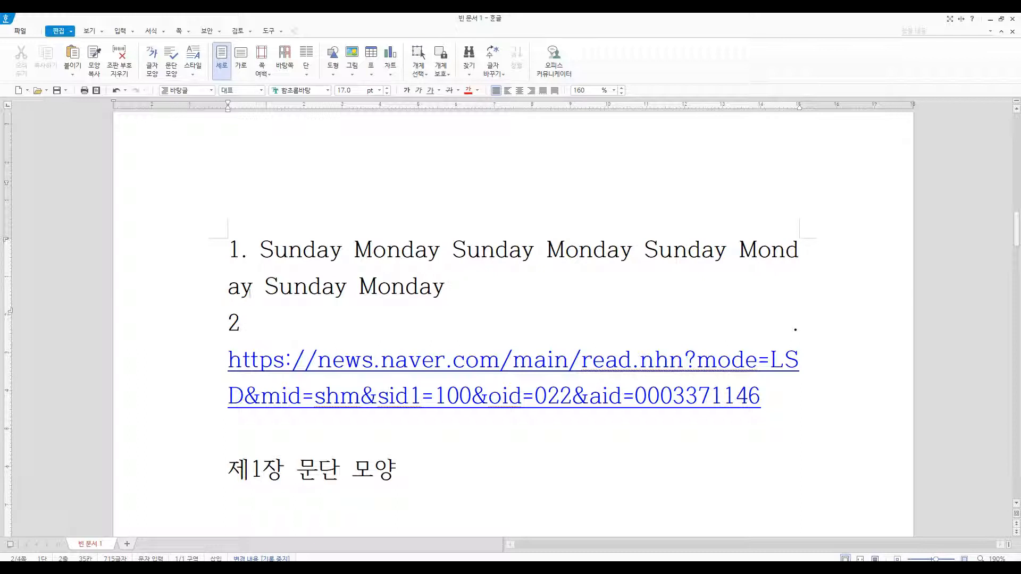
pyautogui.click(803, 251)
pyautogui.moveTo(257, 287); pyautogui.dragTo(227, 288)
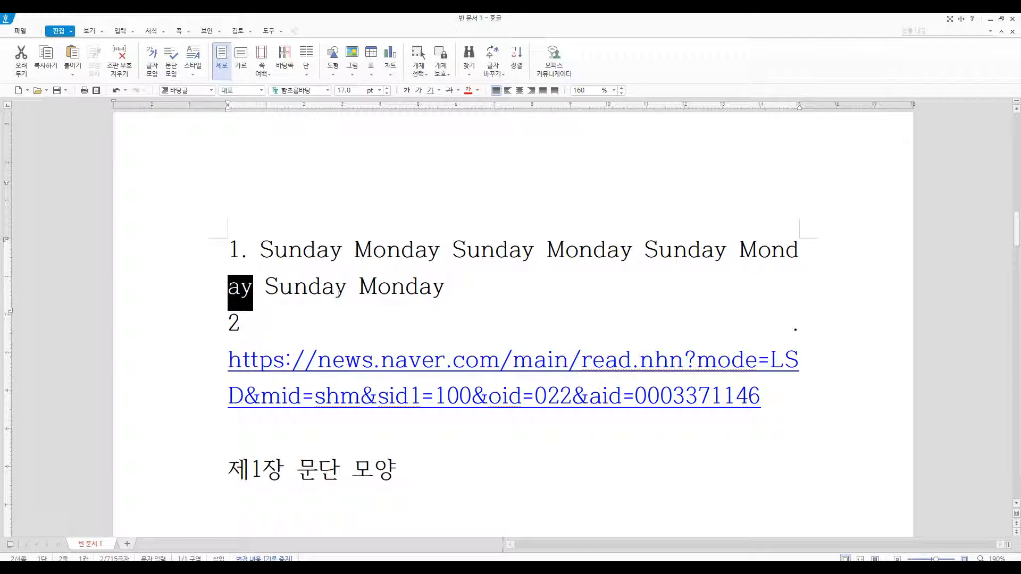
pyautogui.click(347, 289)
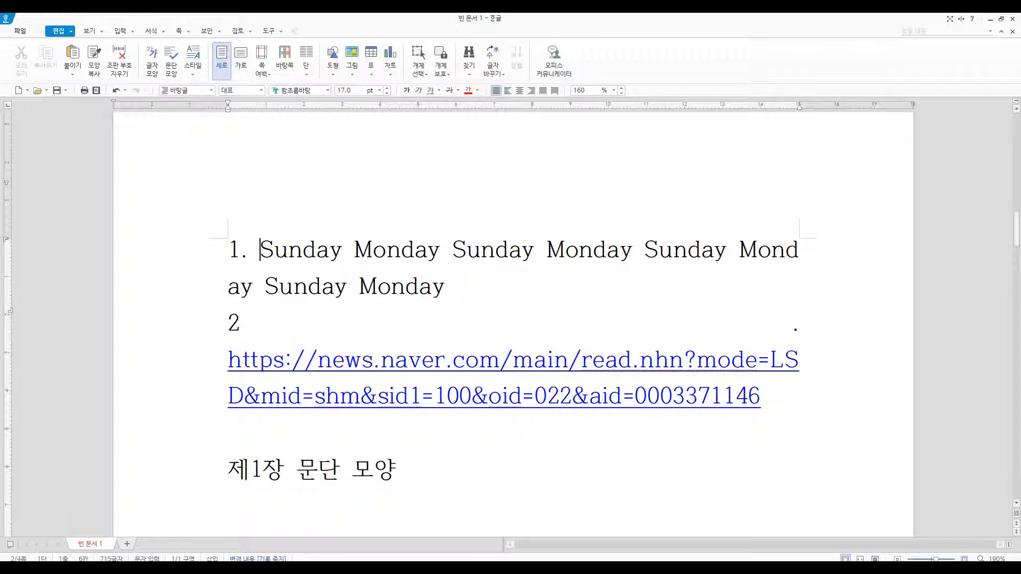
# Set the English line-break unit (영어 단위) of the "Sunday Monday" paragraph to 하이픈 in the paragraph shape settings
pyautogui.moveTo(227, 240); pyautogui.dragTo(449, 285)
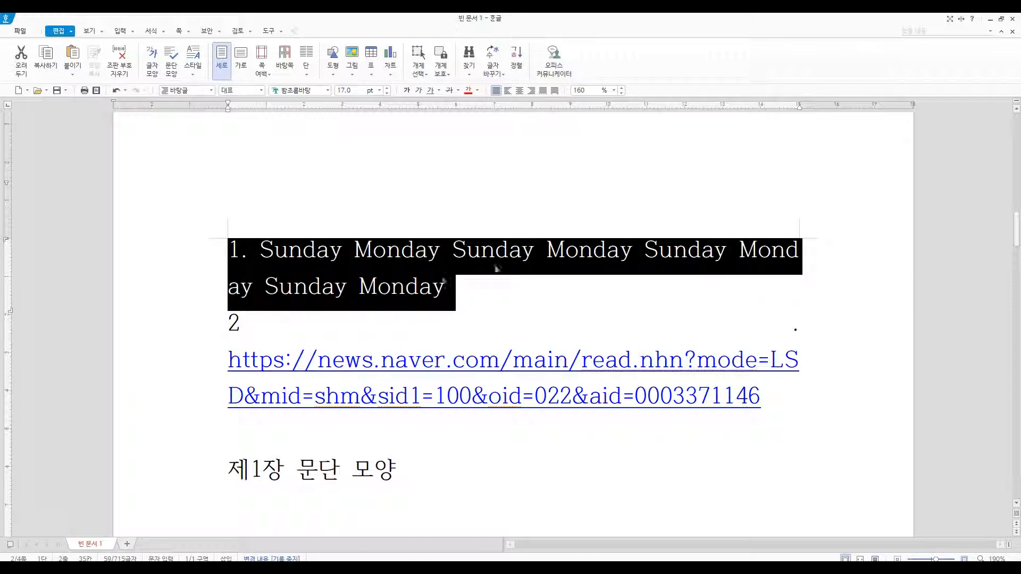
pyautogui.click(671, 250)
pyautogui.moveTo(213, 255); pyautogui.dragTo(433, 292)
pyautogui.hotkey('alt', 't')
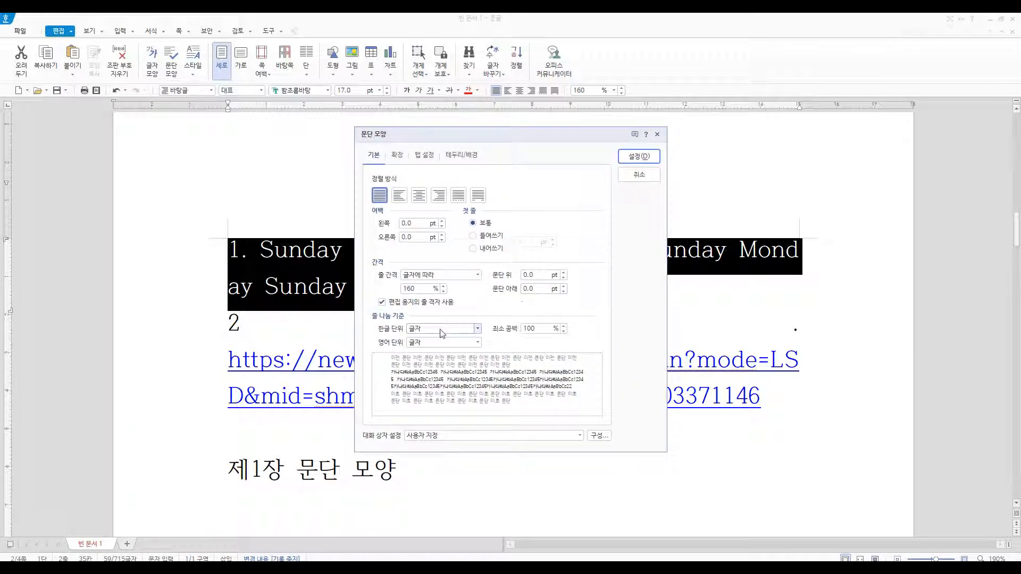
pyautogui.click(440, 330)
pyautogui.click(500, 342)
pyautogui.click(466, 343)
pyautogui.click(439, 363)
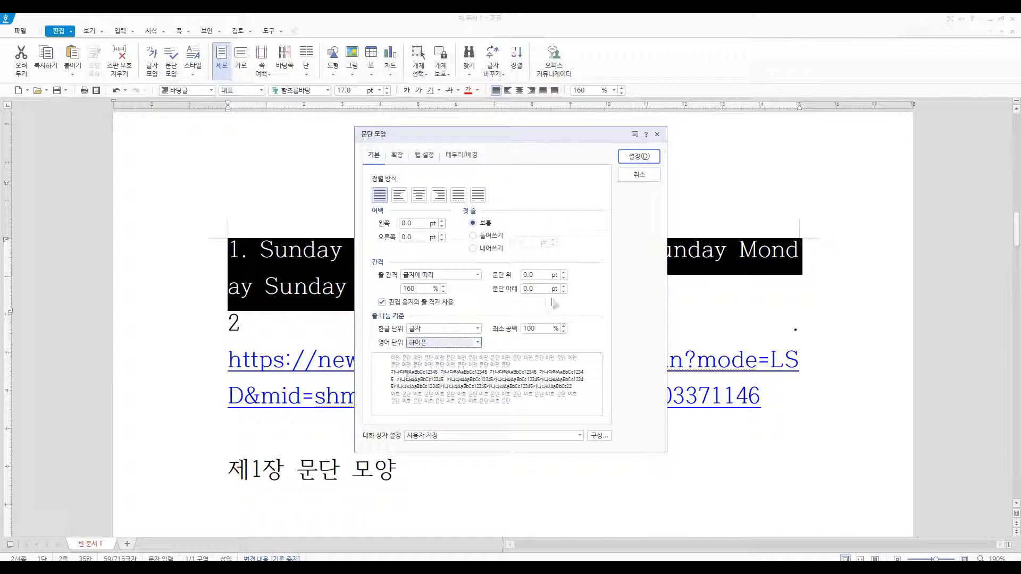
pyautogui.click(624, 159)
pyautogui.click(599, 286)
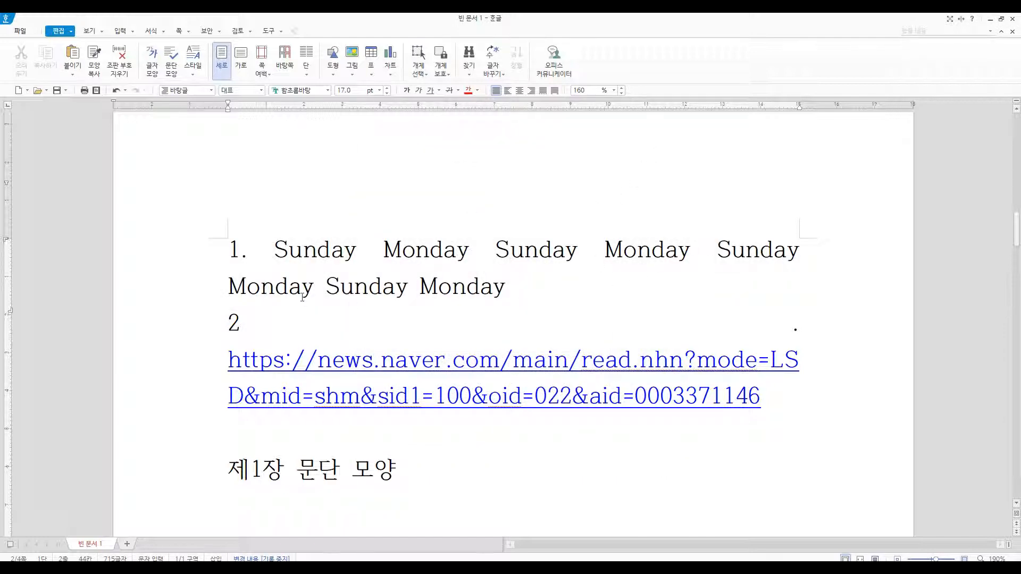
# Examine the line breaks in the "Sunday Monday" paragraph and around the web address in paragraph 2
pyautogui.moveTo(289, 289); pyautogui.dragTo(314, 290)
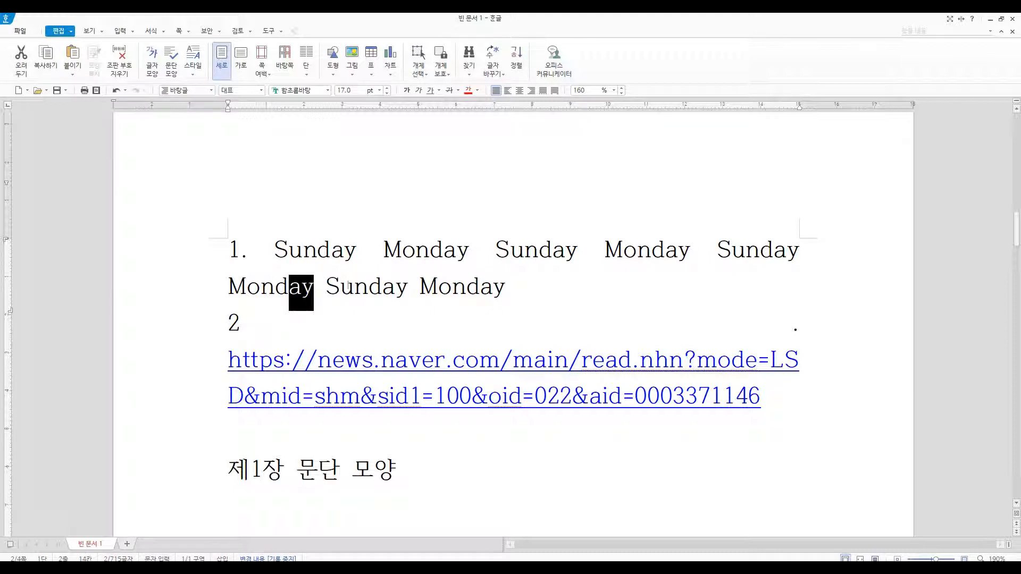
pyautogui.press('Escape')
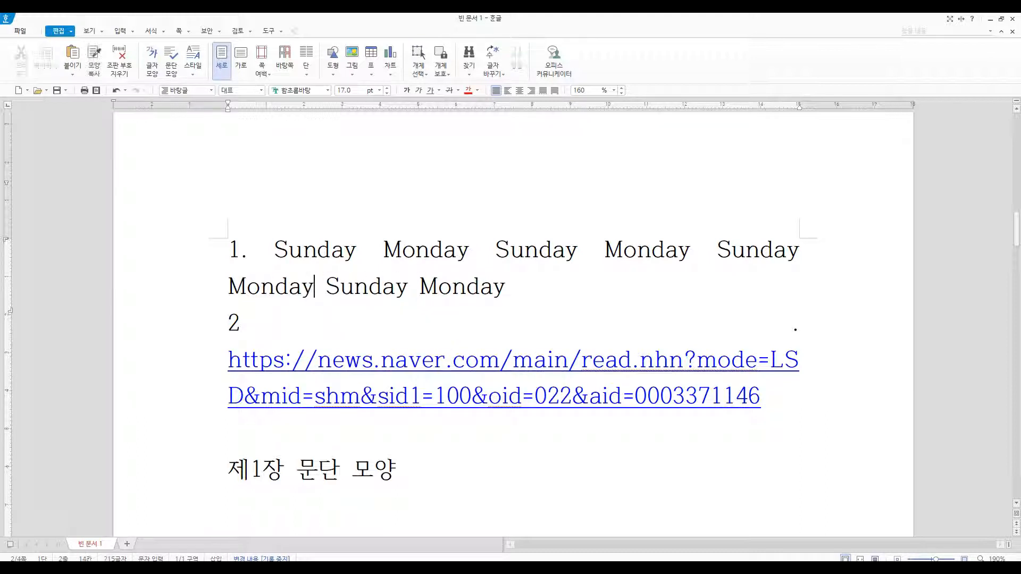
pyautogui.click(701, 253)
pyautogui.click(313, 290)
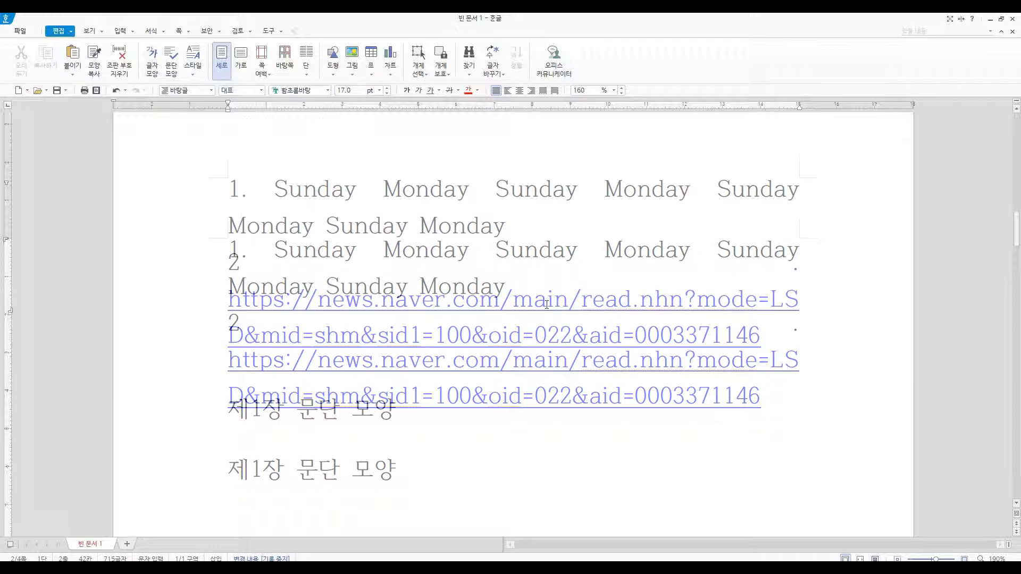
pyautogui.moveTo(195, 274); pyautogui.dragTo(210, 340)
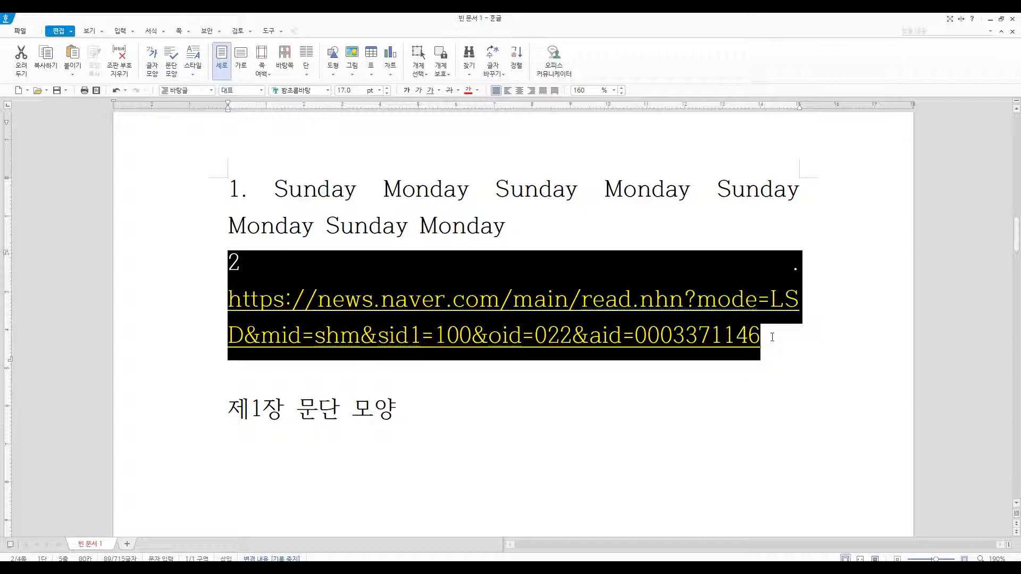
pyautogui.click(772, 337)
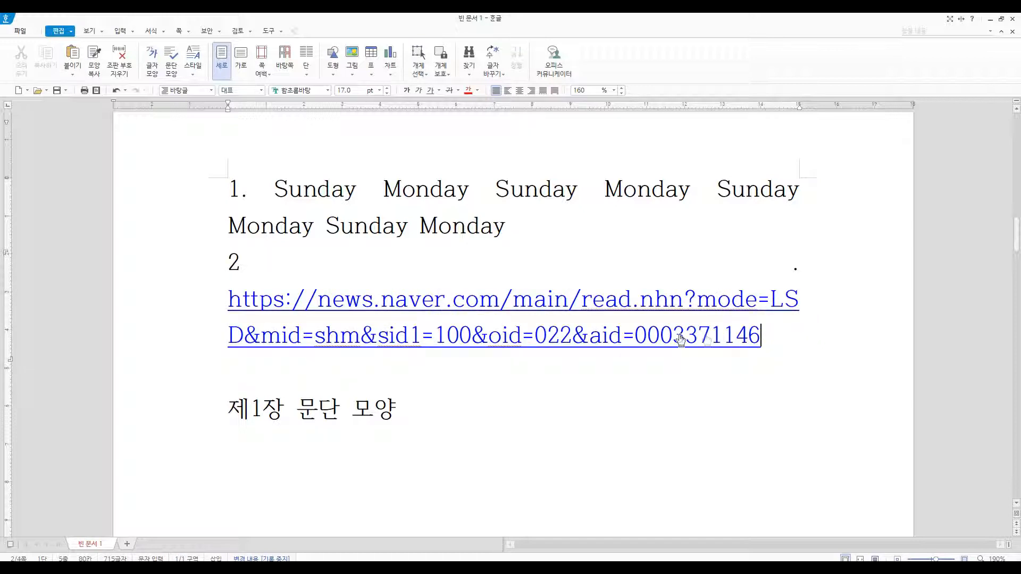
pyautogui.moveTo(206, 301); pyautogui.dragTo(214, 330)
pyautogui.click(845, 337)
pyautogui.click(212, 319)
pyautogui.moveTo(213, 322); pyautogui.dragTo(218, 334)
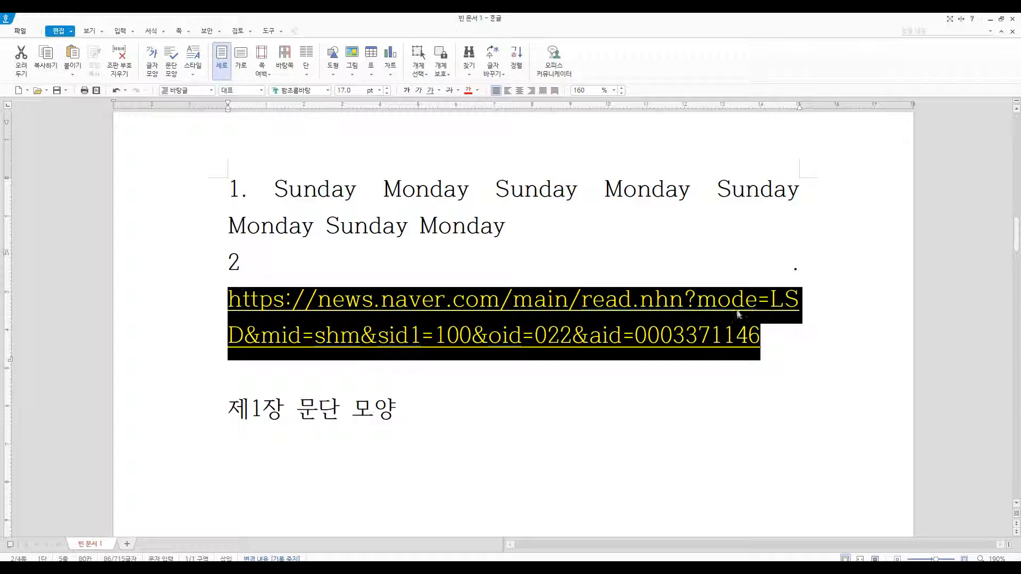
pyautogui.click(646, 266)
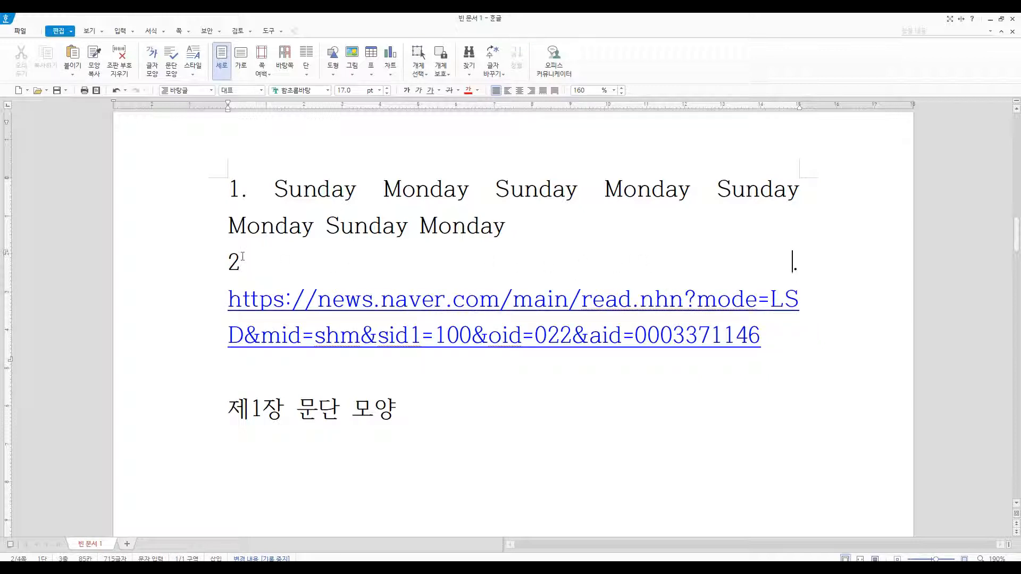
pyautogui.click(811, 264)
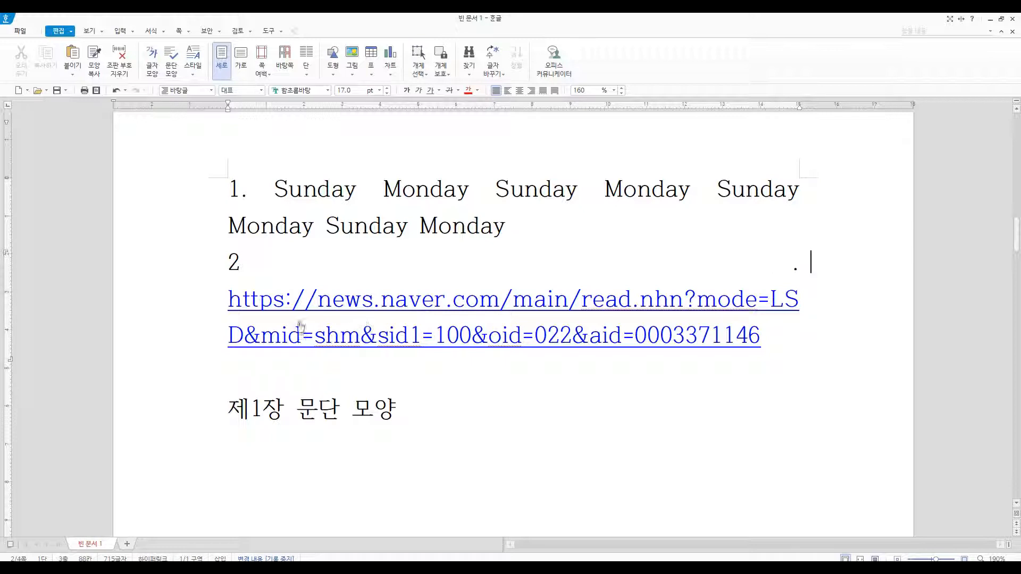
pyautogui.moveTo(216, 308); pyautogui.dragTo(223, 342)
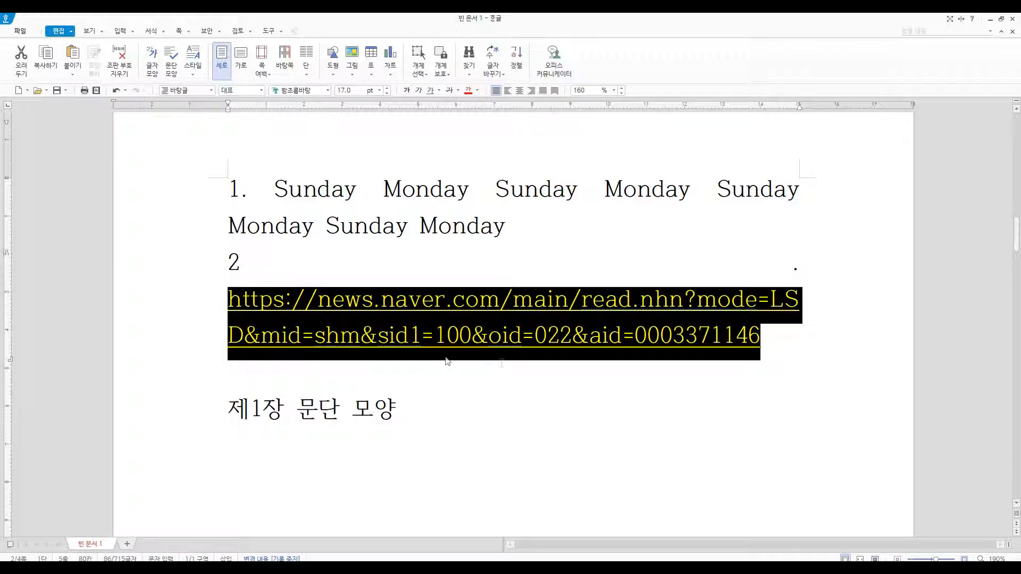
pyautogui.click(536, 371)
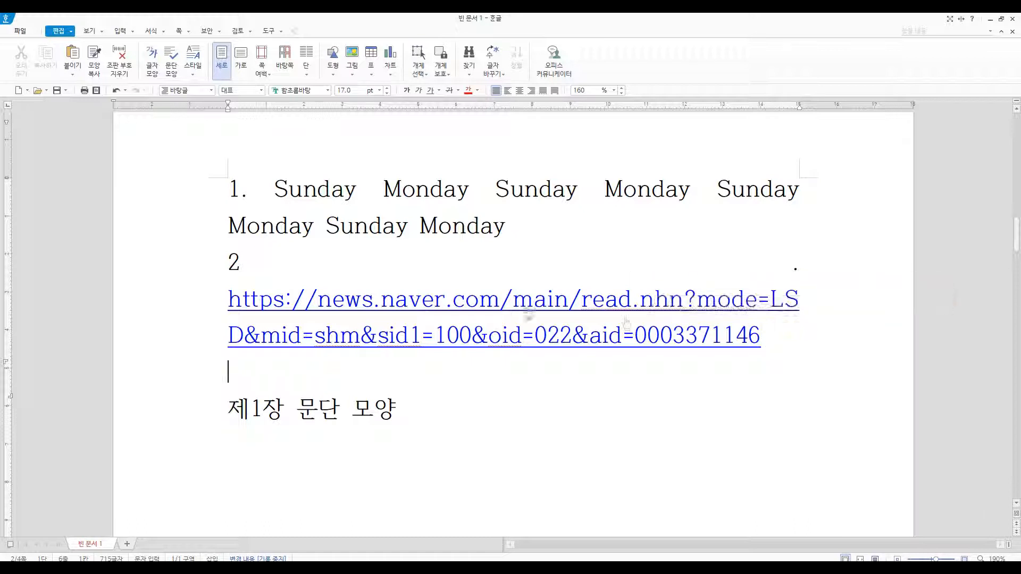
# Set the English line-break unit (영어 단위) of paragraph 2 with the web address to 글자
pyautogui.moveTo(211, 270); pyautogui.dragTo(230, 337)
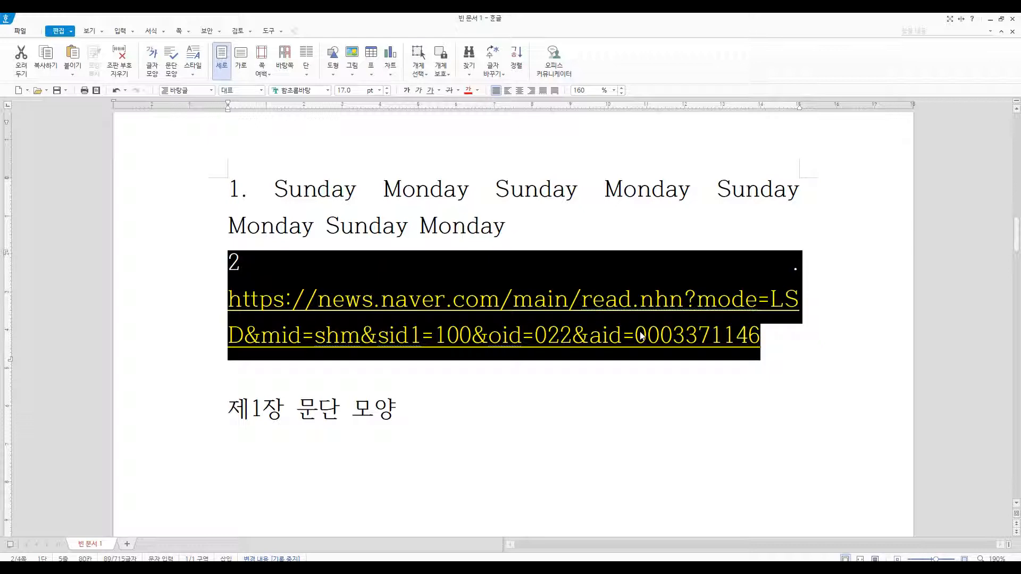
pyautogui.hotkey('alt', 't')
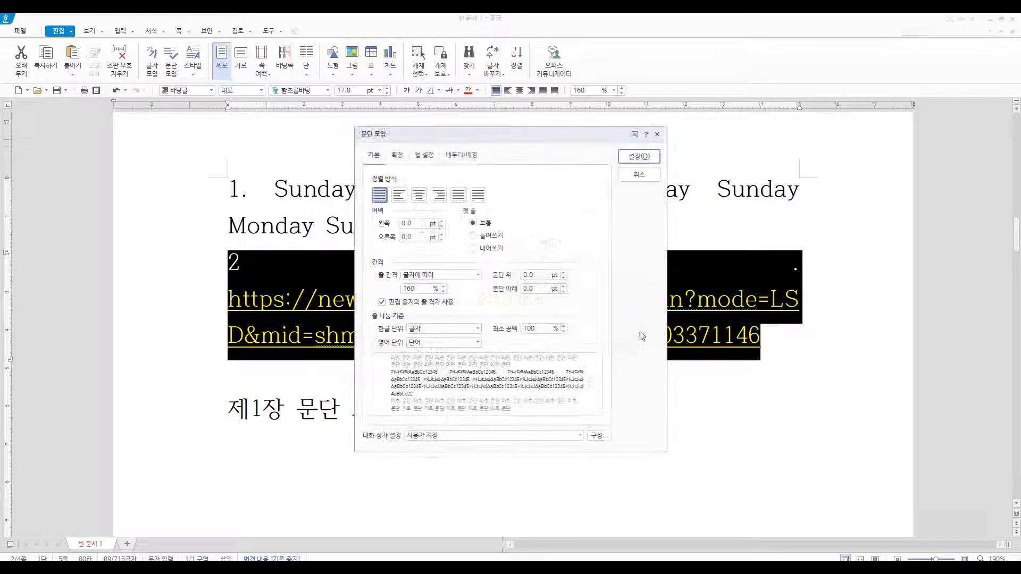
pyautogui.click(451, 344)
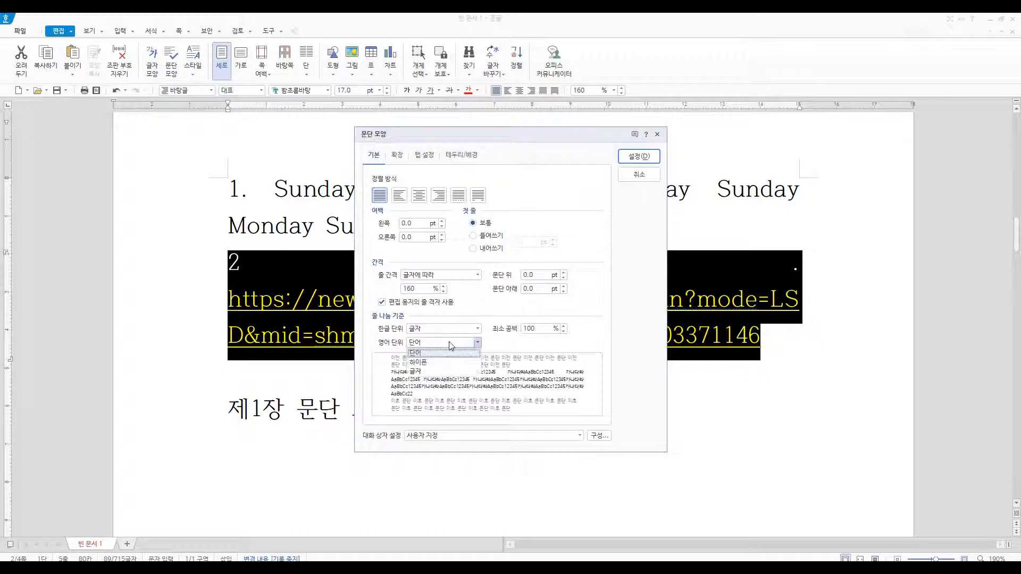
pyautogui.click(444, 371)
pyautogui.click(639, 157)
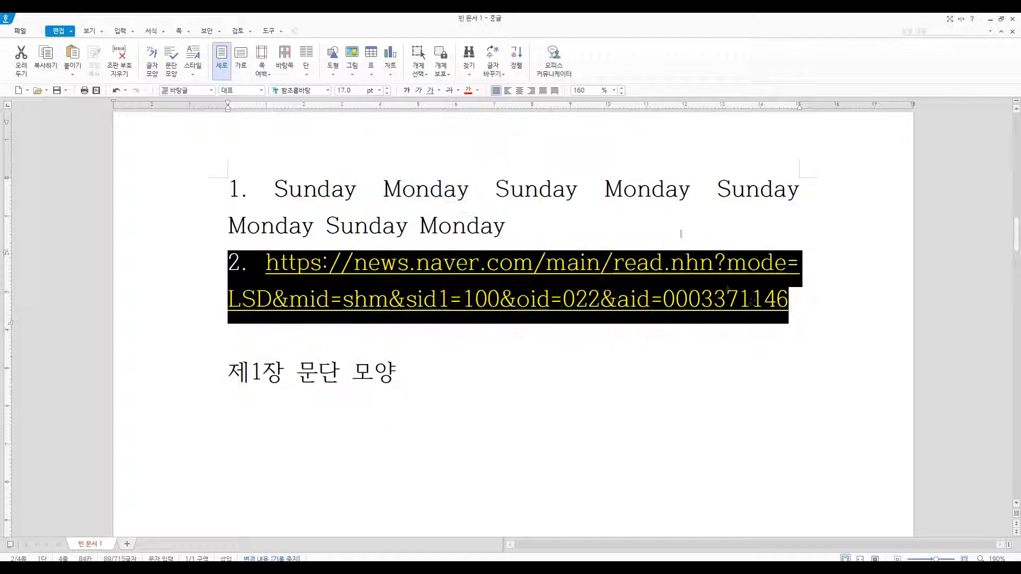
pyautogui.click(805, 333)
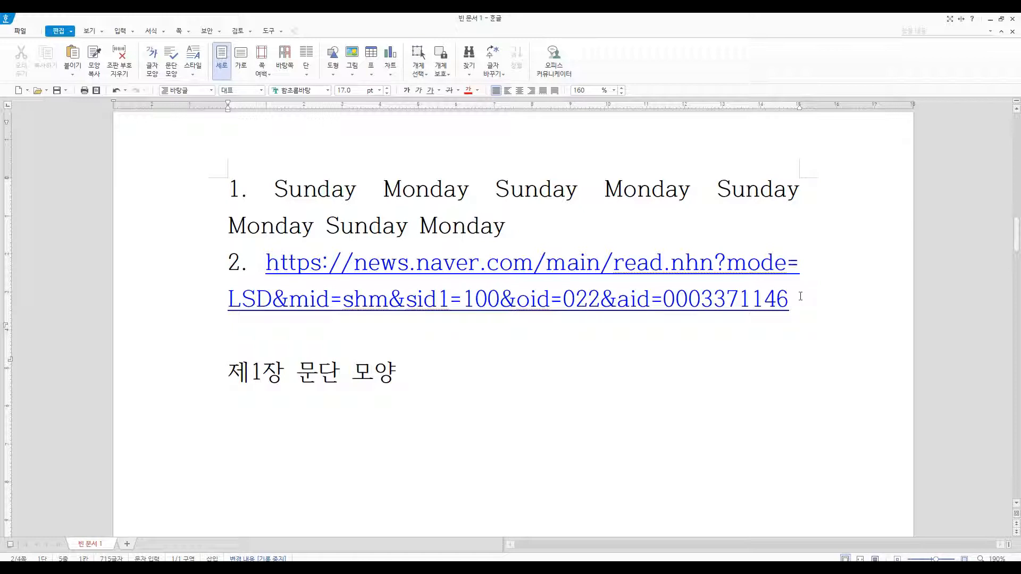
pyautogui.moveTo(800, 296); pyautogui.dragTo(222, 268)
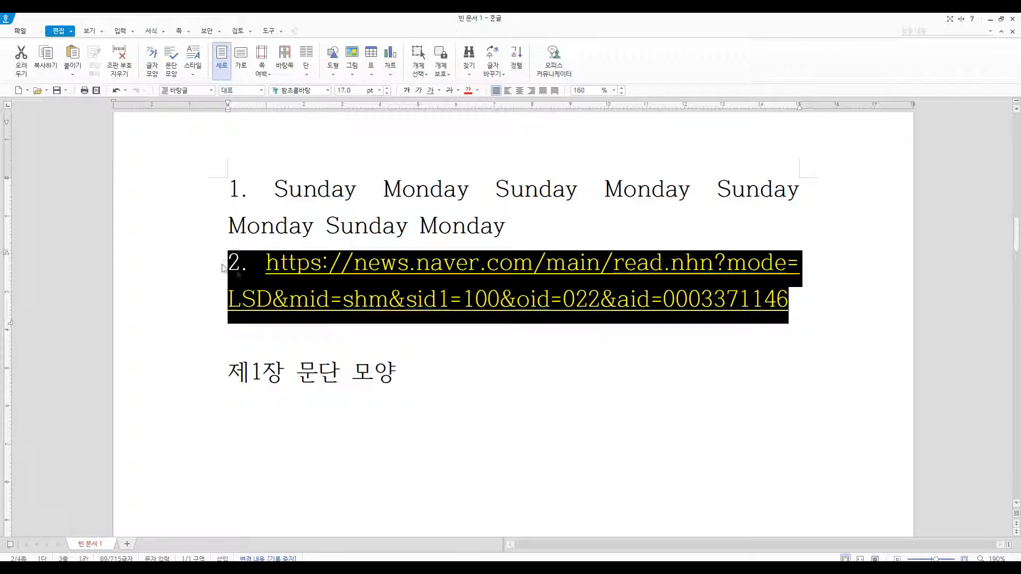
pyautogui.click(567, 346)
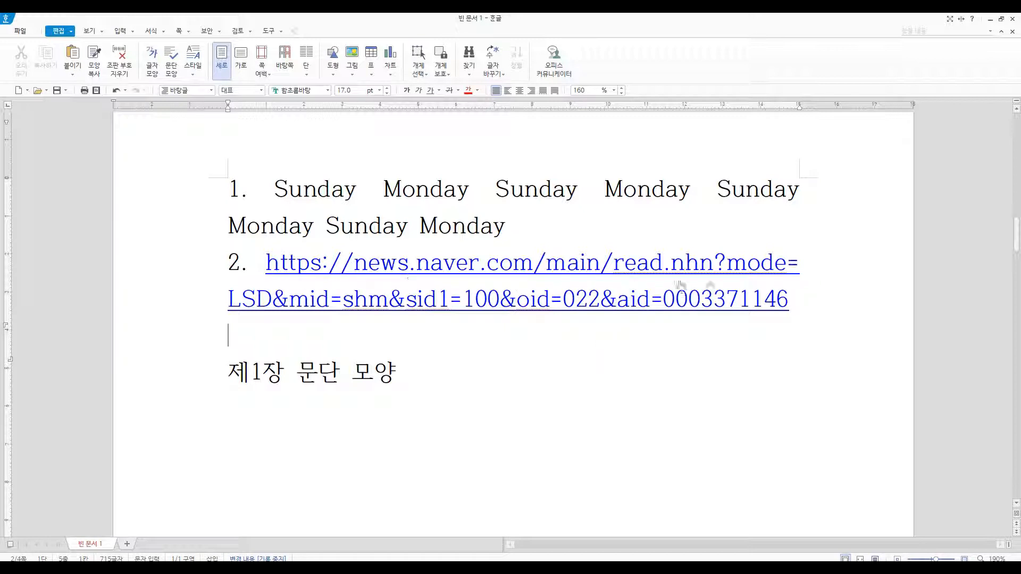
pyautogui.moveTo(789, 299); pyautogui.dragTo(265, 269)
pyautogui.click(472, 372)
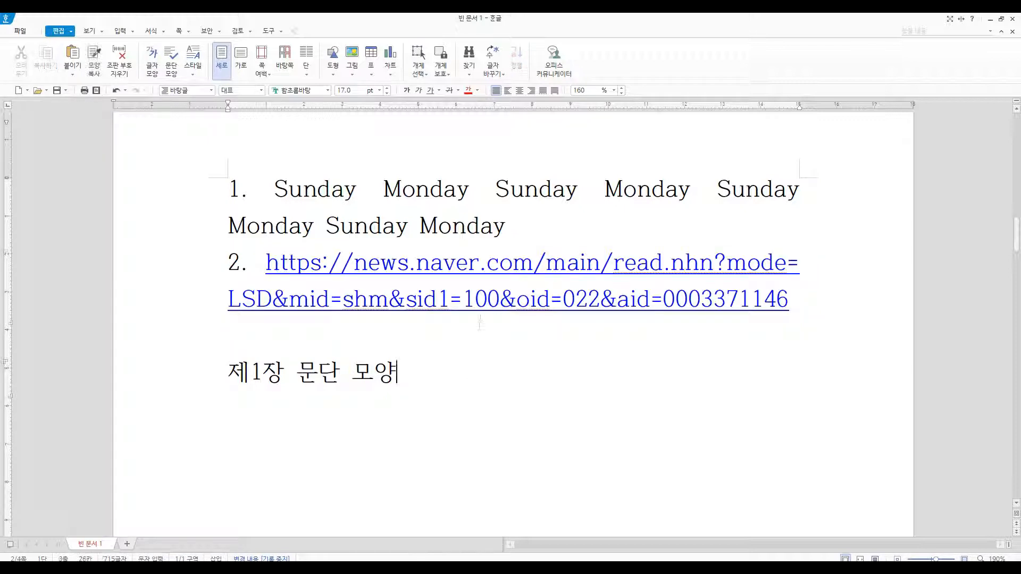
# Try to open the web address hyperlink in paragraph 2, declining to run the external link
pyautogui.click(487, 270)
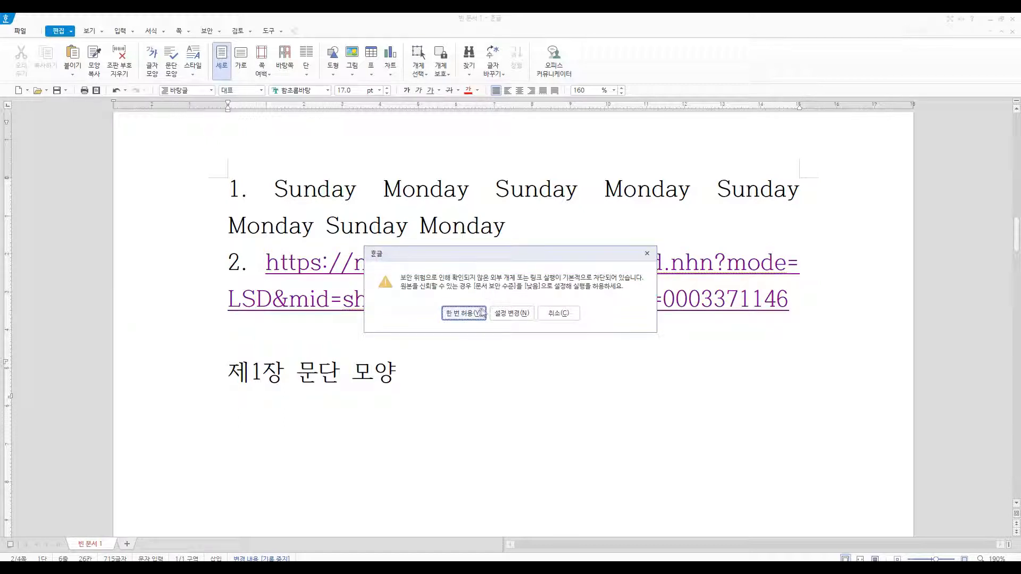
pyautogui.click(555, 316)
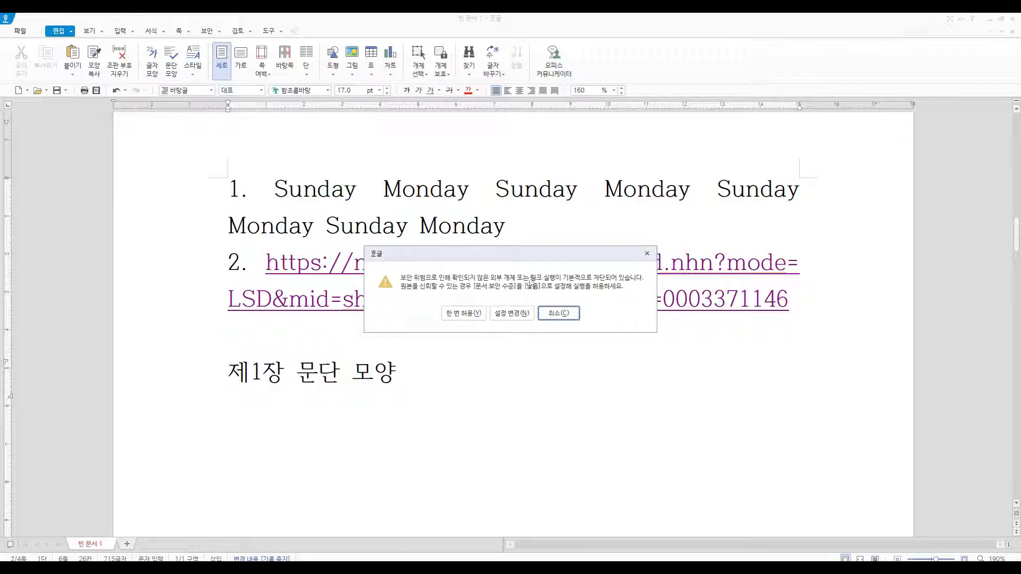
pyautogui.click(570, 314)
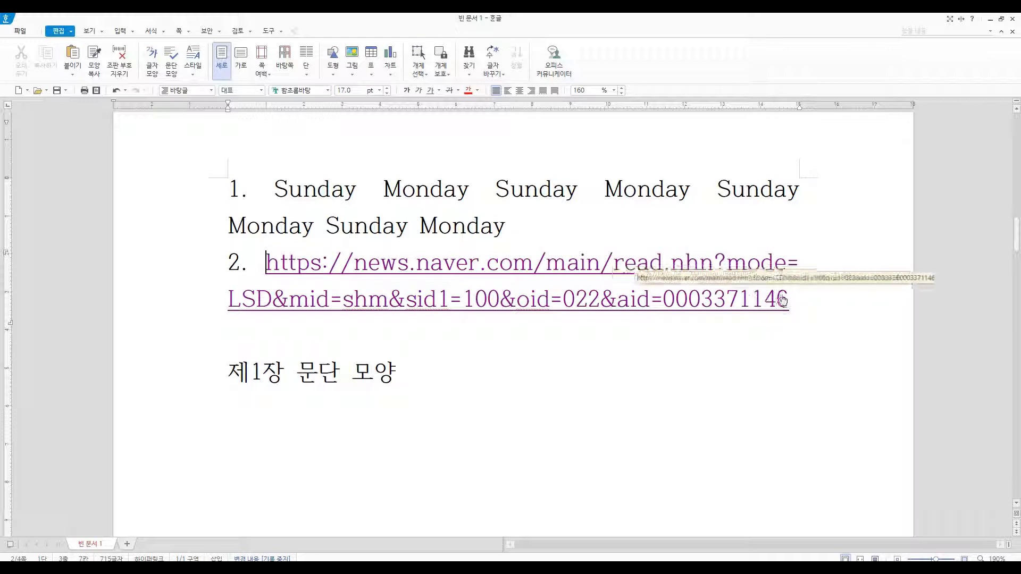
# Display the typesetting codes (조판 부호) and delete the hyperlink code from the web address in paragraph 2, keeping its text
pyautogui.click(101, 31)
pyautogui.moveTo(83, 74)
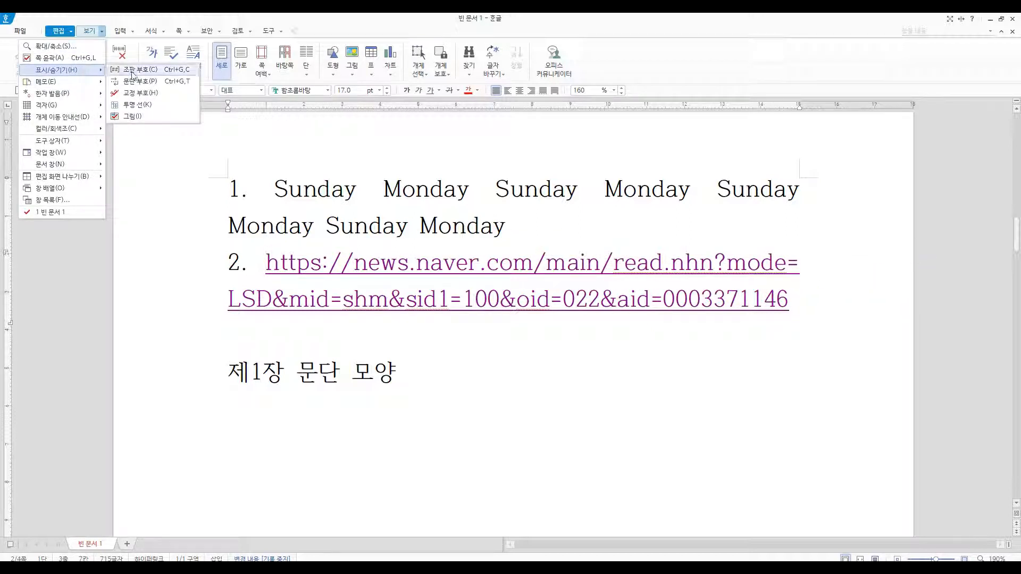
pyautogui.click(132, 69)
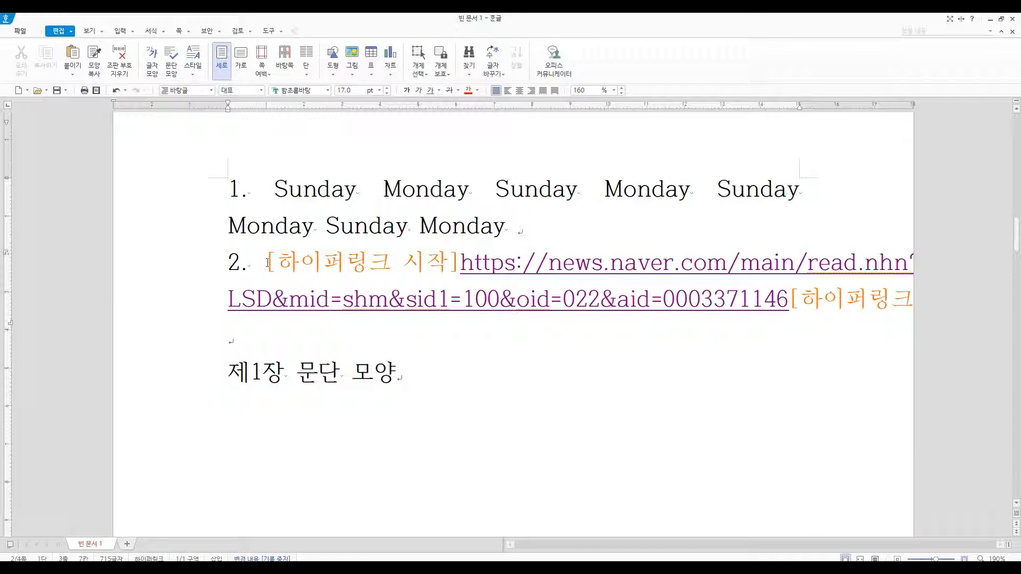
pyautogui.press('Delete')
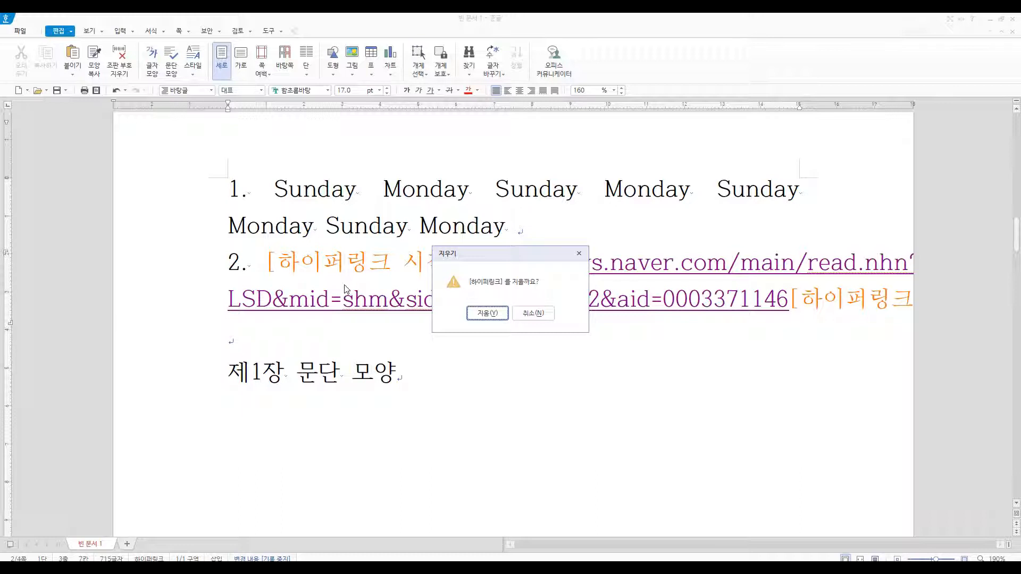
pyautogui.press('Return')
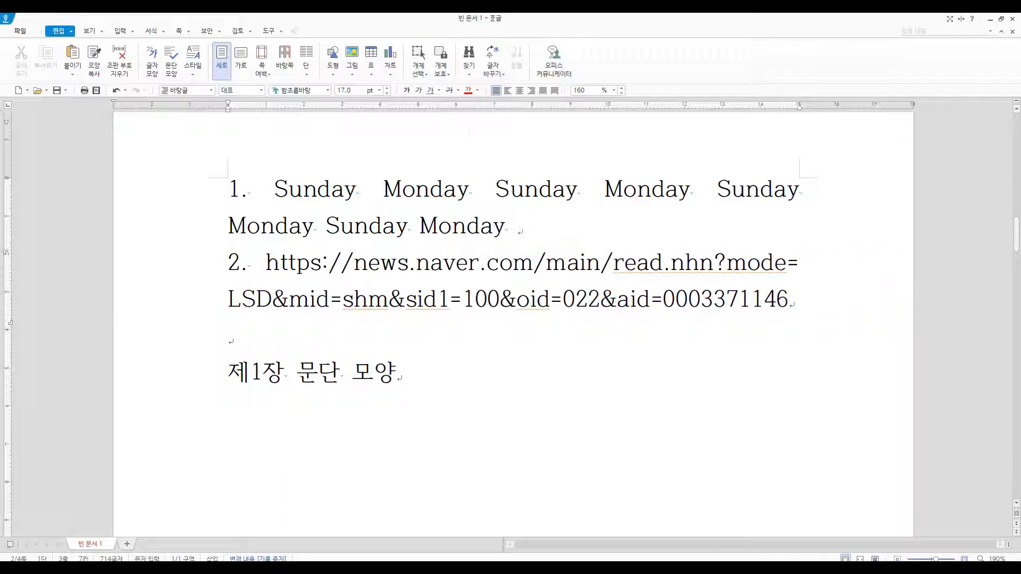
pyautogui.click(534, 262)
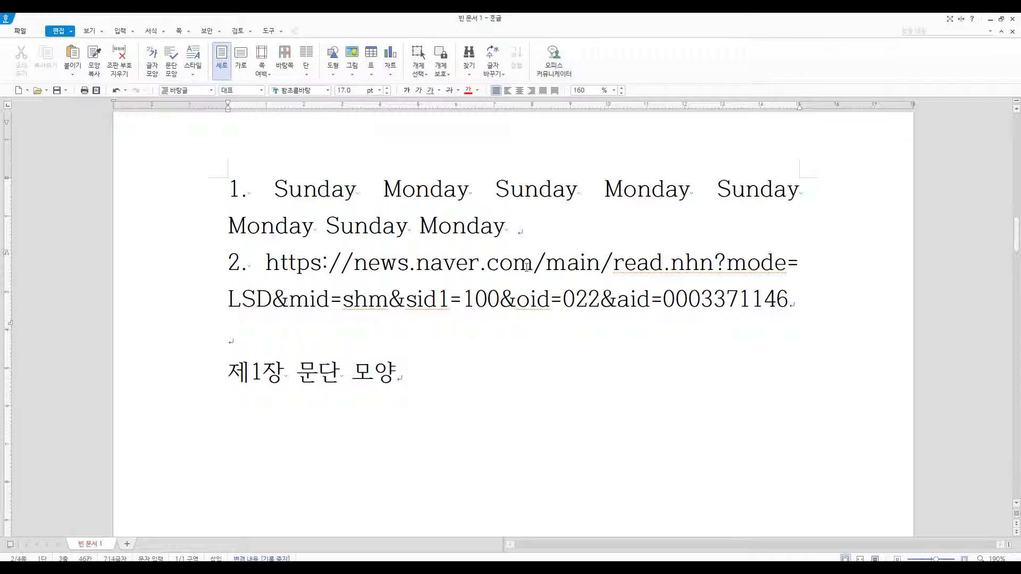
pyautogui.click(500, 263)
pyautogui.click(537, 299)
pyautogui.moveTo(264, 262); pyautogui.dragTo(796, 303)
pyautogui.click(797, 304)
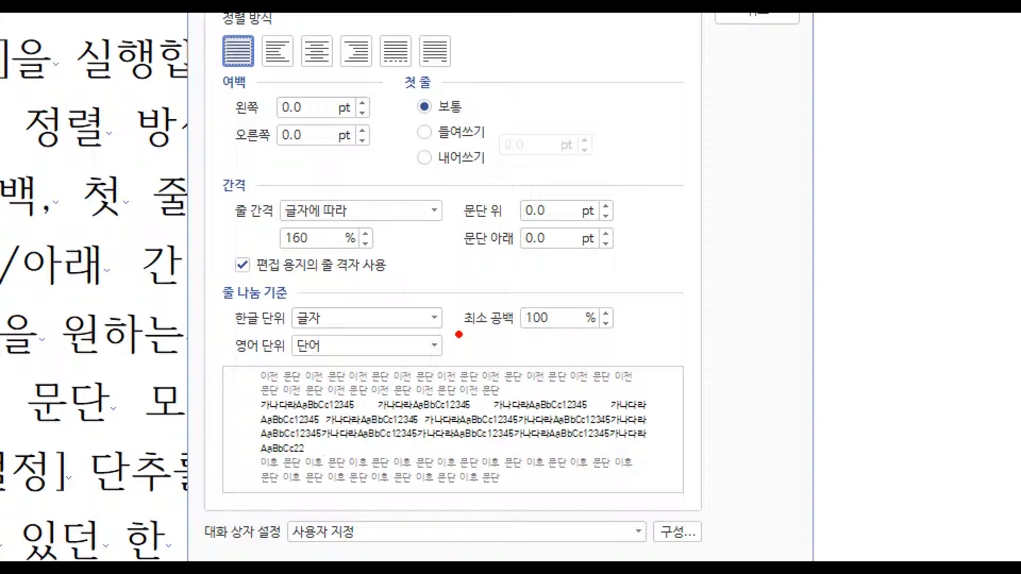
# Look at the minimum space (최소 공백) setting in the paragraph shape settings and leave them without changes
pyautogui.moveTo(459, 335)
pyautogui.mouseDown()
pyautogui.moveTo(633, 327)
pyautogui.moveTo(620, 298)
pyautogui.moveTo(432, 307)
pyautogui.moveTo(453, 341)
pyautogui.mouseUp()
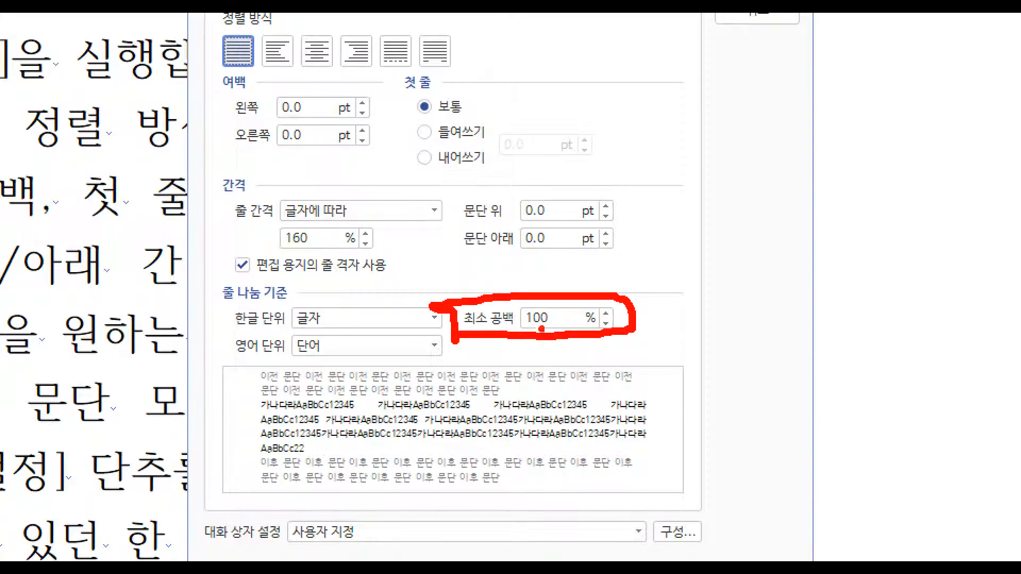
pyautogui.moveTo(524, 326)
pyautogui.mouseDown()
pyautogui.moveTo(556, 311)
pyautogui.moveTo(517, 327)
pyautogui.mouseUp()
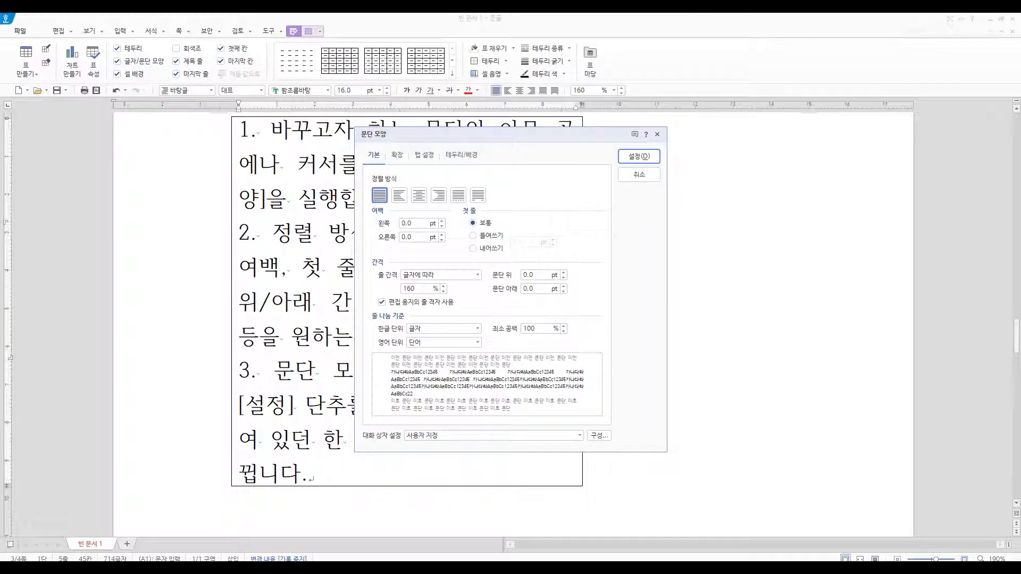
pyautogui.click(639, 174)
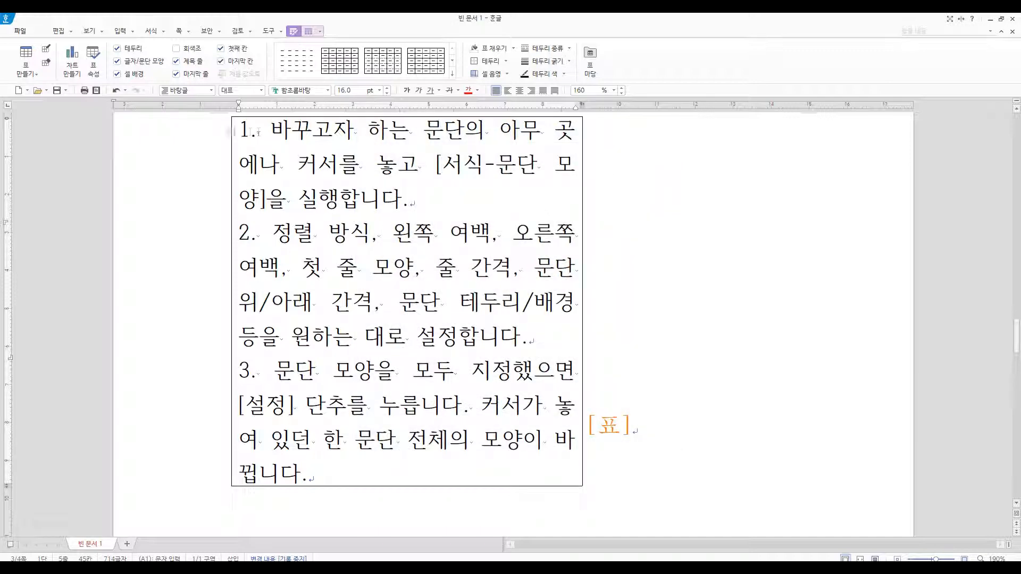
# Examine the gaps between the words in the first two lines of paragraph 1 in the table cell
pyautogui.moveTo(238, 130); pyautogui.dragTo(432, 201)
pyautogui.click(431, 201)
pyautogui.moveTo(355, 127); pyautogui.dragTo(366, 126)
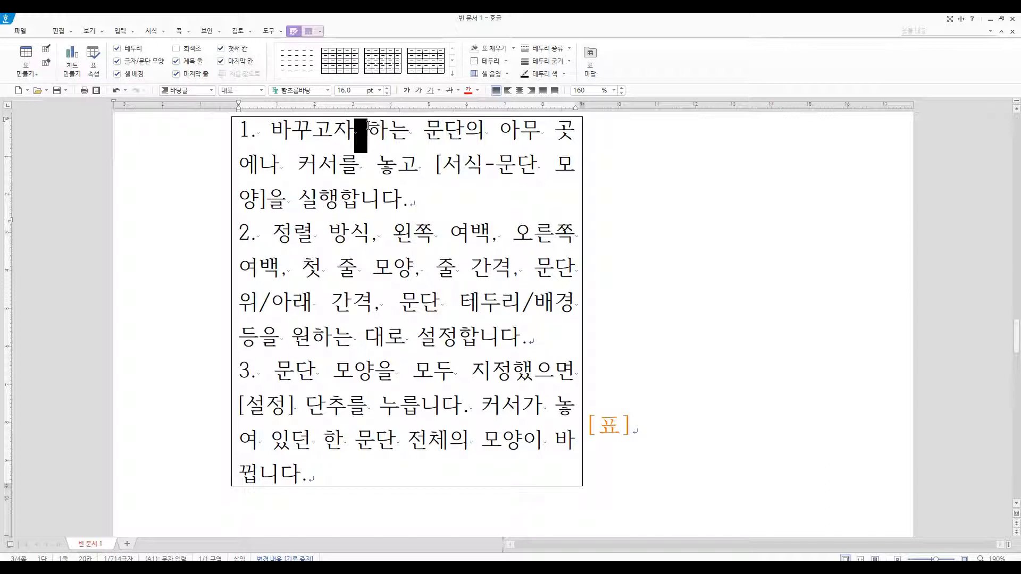
pyautogui.click(376, 123)
pyautogui.scroll(1, 376, 124)
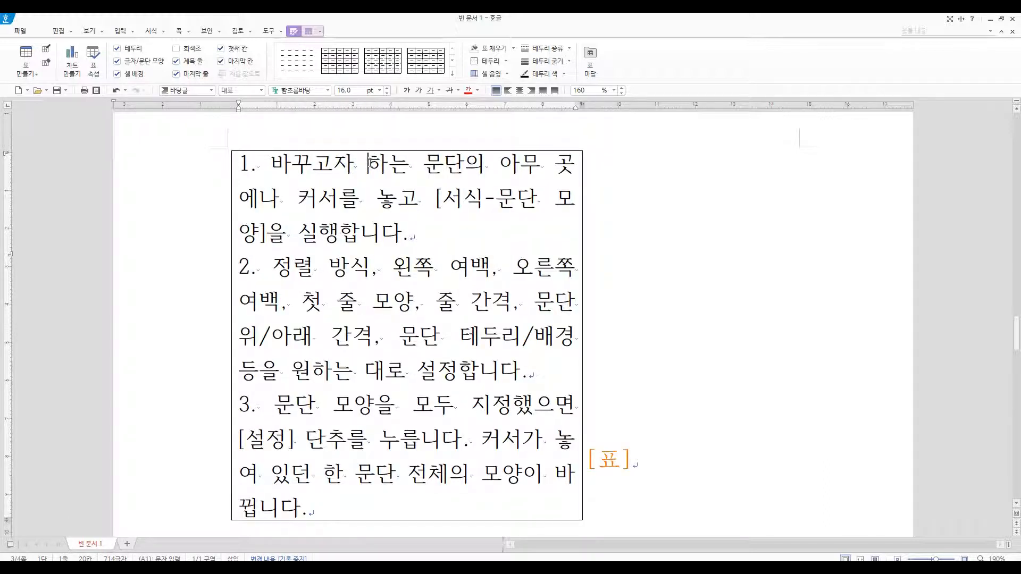
pyautogui.moveTo(355, 162); pyautogui.dragTo(368, 157)
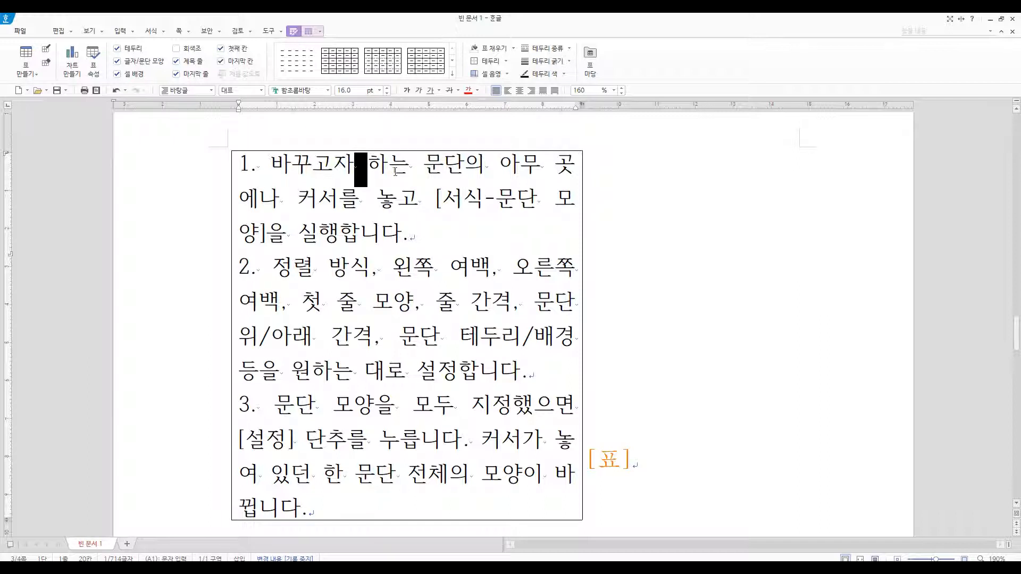
pyautogui.click(370, 183)
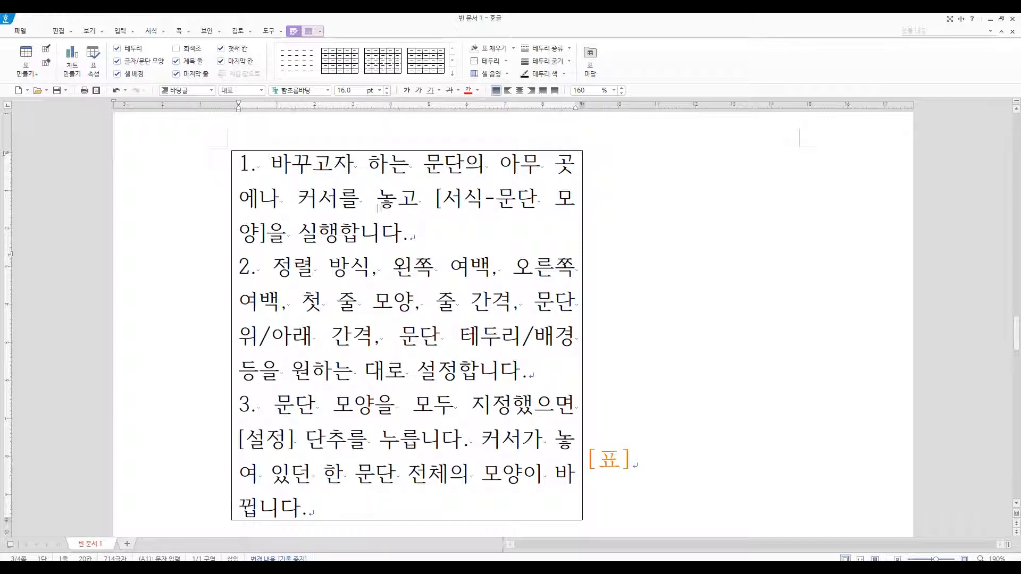
pyautogui.moveTo(354, 166); pyautogui.dragTo(424, 166)
pyautogui.click(406, 167)
pyautogui.click(440, 198)
pyautogui.moveTo(538, 199); pyautogui.dragTo(551, 198)
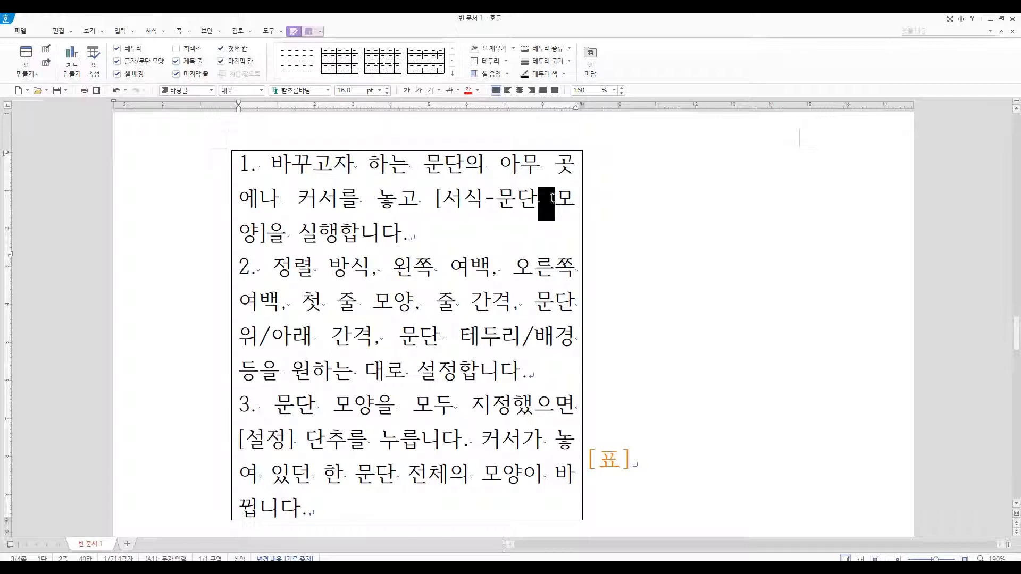
pyautogui.click(333, 199)
pyautogui.moveTo(283, 201); pyautogui.dragTo(430, 198)
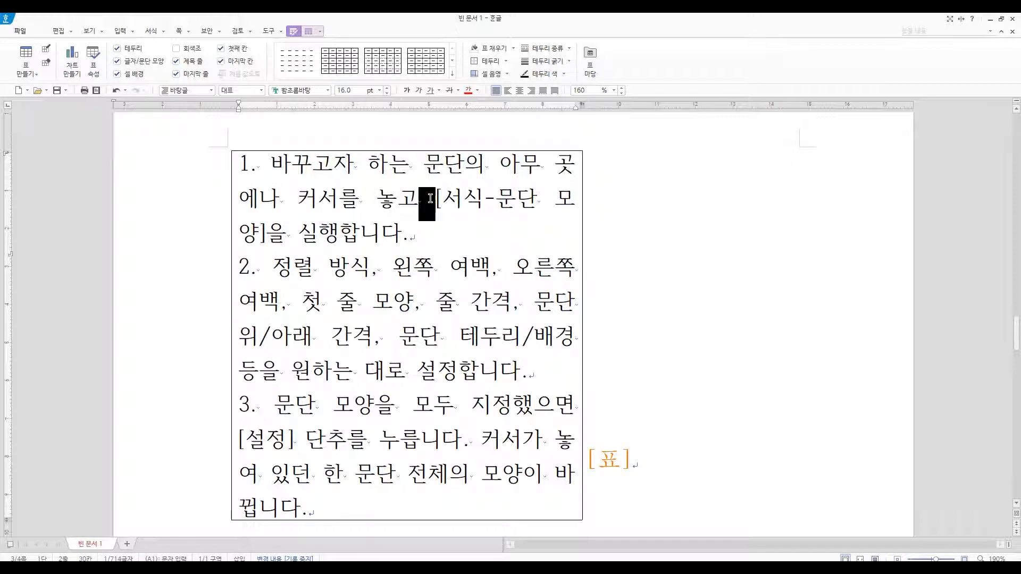
pyautogui.moveTo(533, 200); pyautogui.dragTo(555, 199)
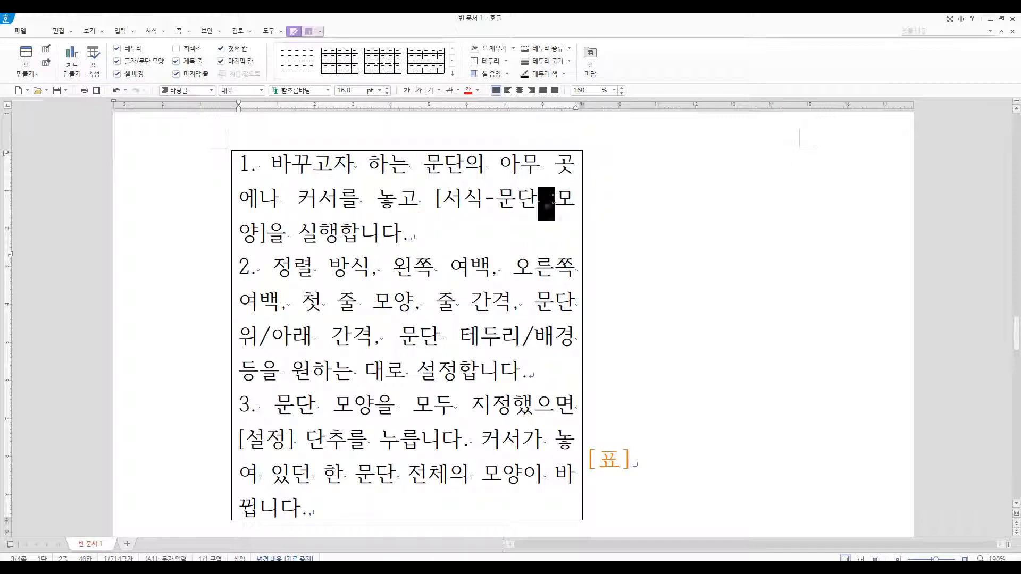
pyautogui.click(411, 232)
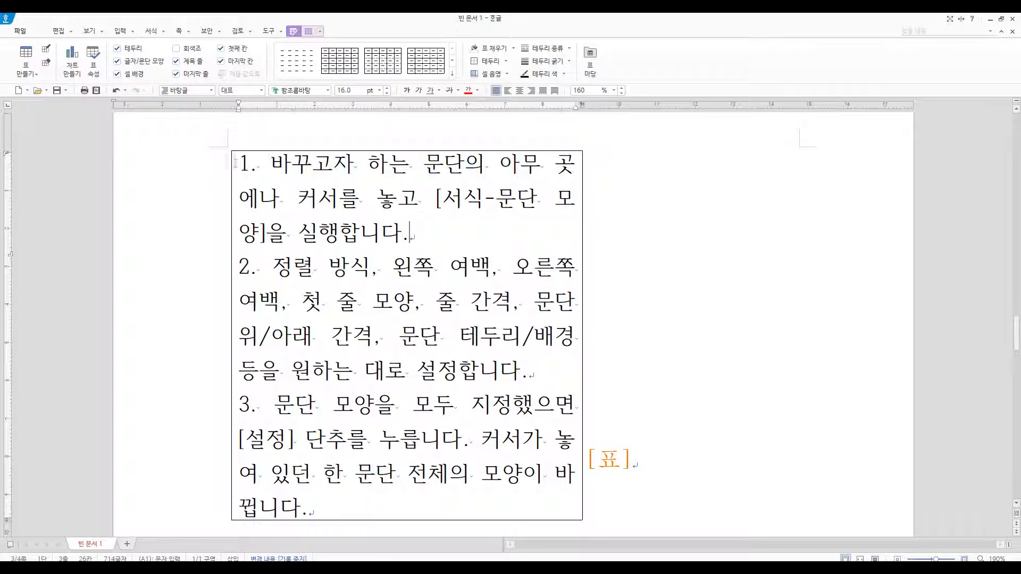
# Set the minimum space (최소 공백) of paragraph 1 in the table cell to 25%
pyautogui.moveTo(237, 163); pyautogui.dragTo(417, 244)
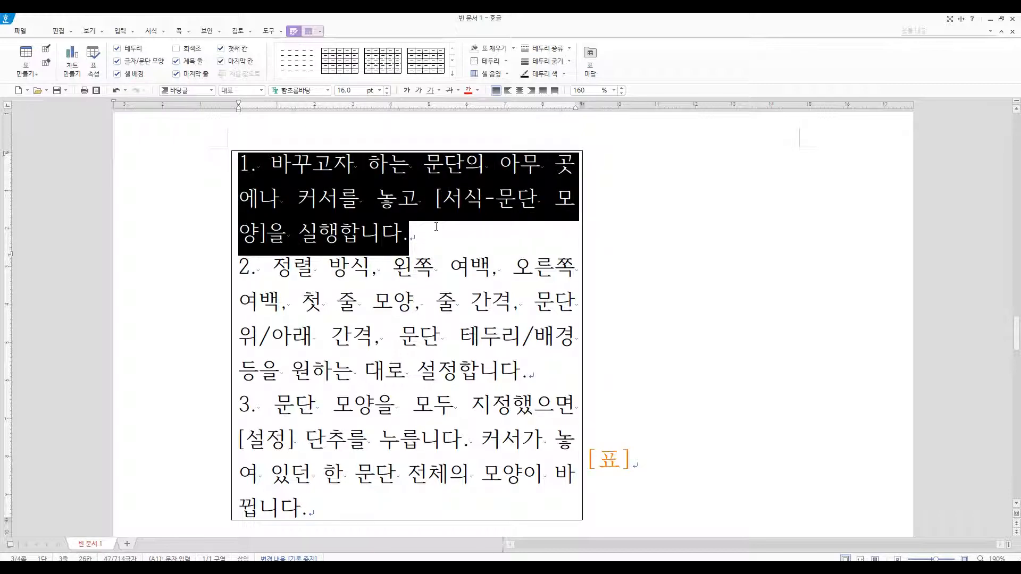
pyautogui.hotkey('alt', 't')
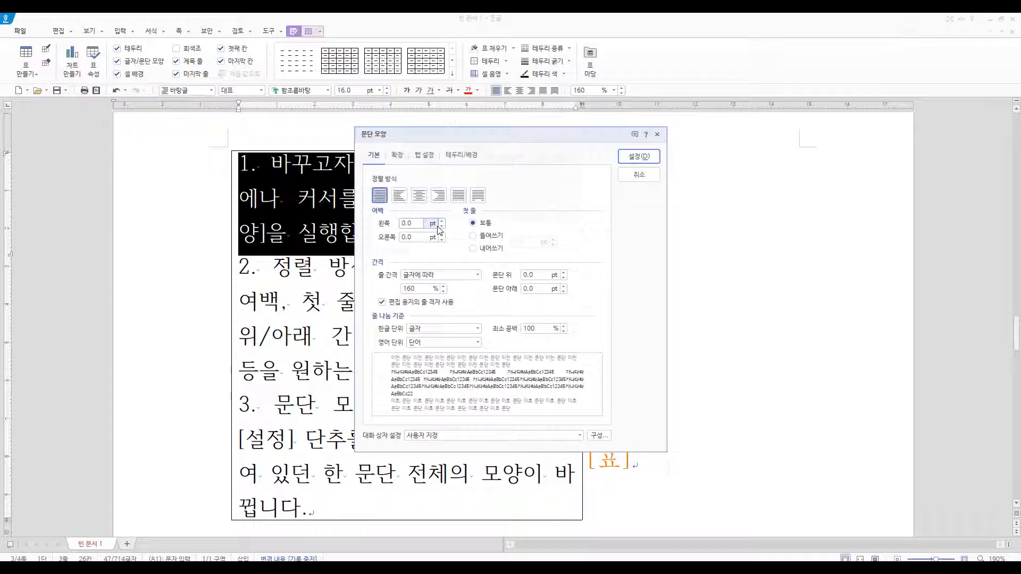
pyautogui.moveTo(543, 329); pyautogui.dragTo(511, 333)
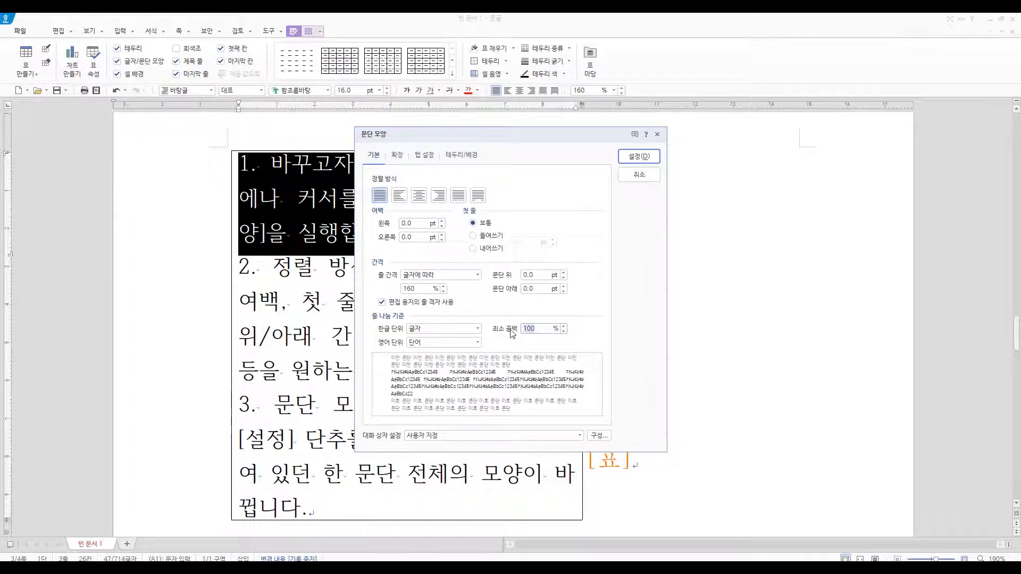
pyautogui.write('25')
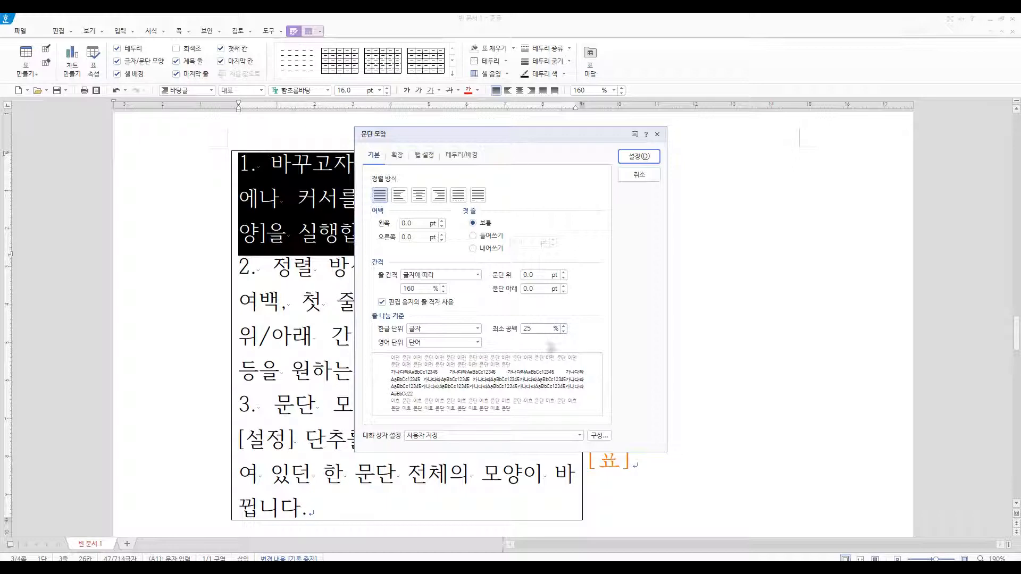
pyautogui.click(632, 157)
pyautogui.press('Escape')
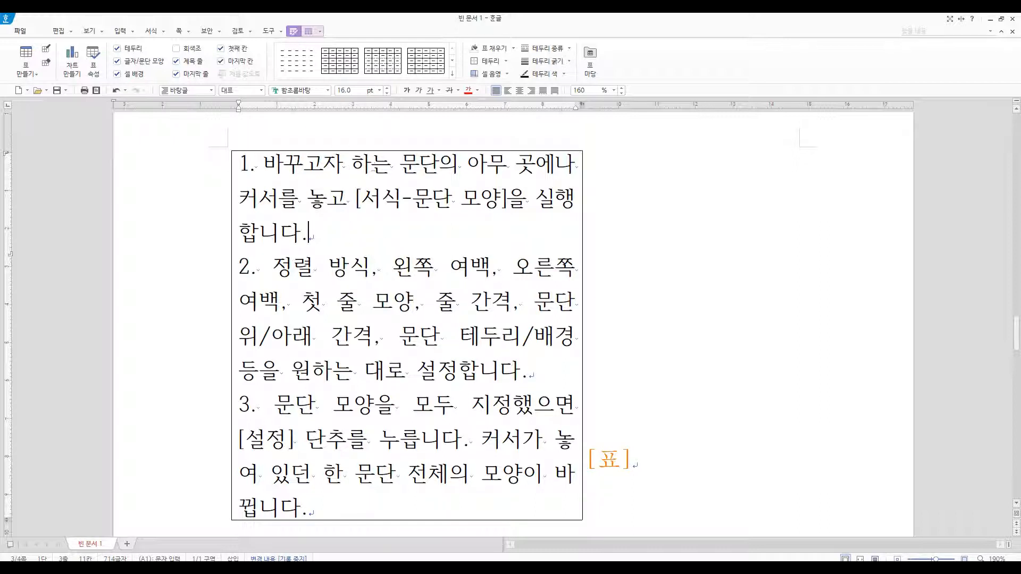
# Set the minimum space (최소 공백) of paragraph 2 in the table cell to 50% and check its word gaps
pyautogui.moveTo(239, 266); pyautogui.dragTo(528, 372)
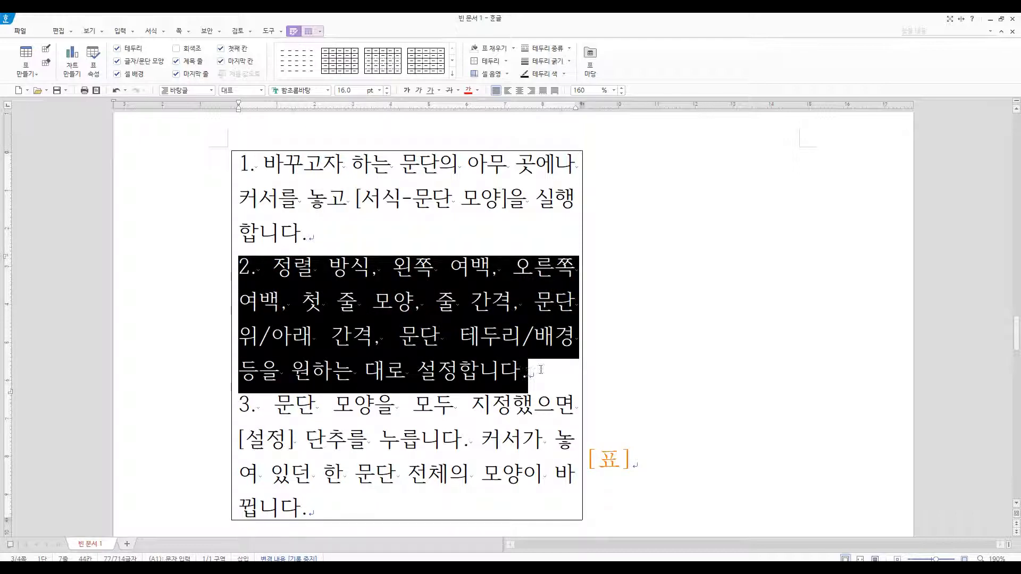
pyautogui.hotkey('alt', 't')
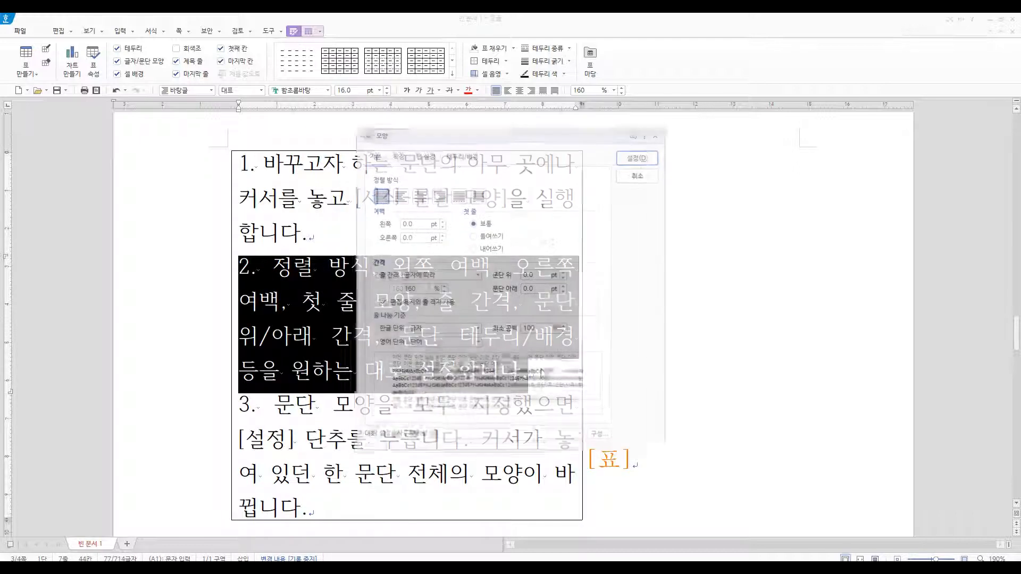
pyautogui.doubleClick(535, 328)
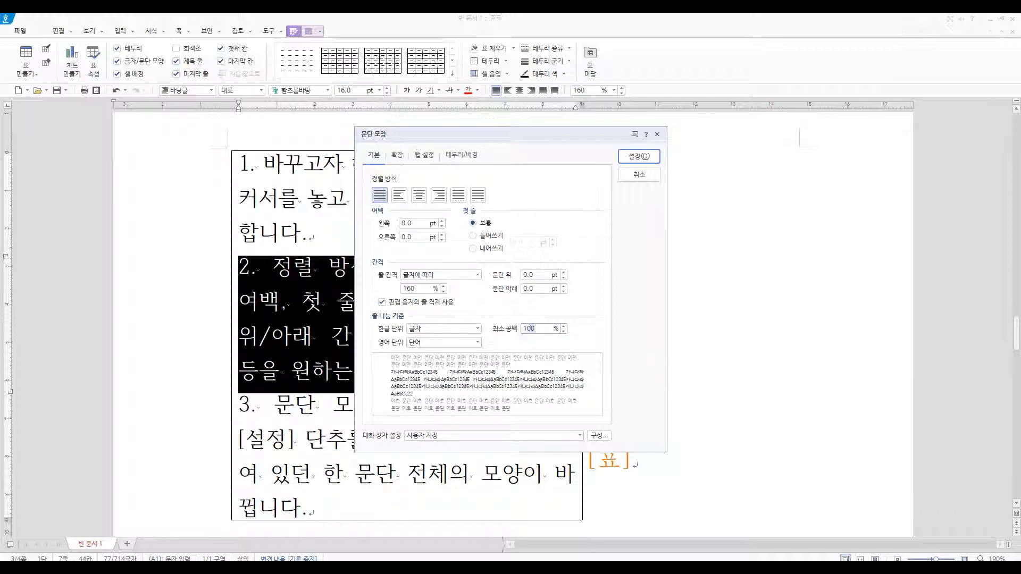
pyautogui.write('50')
pyautogui.press('Return')
pyautogui.click(505, 336)
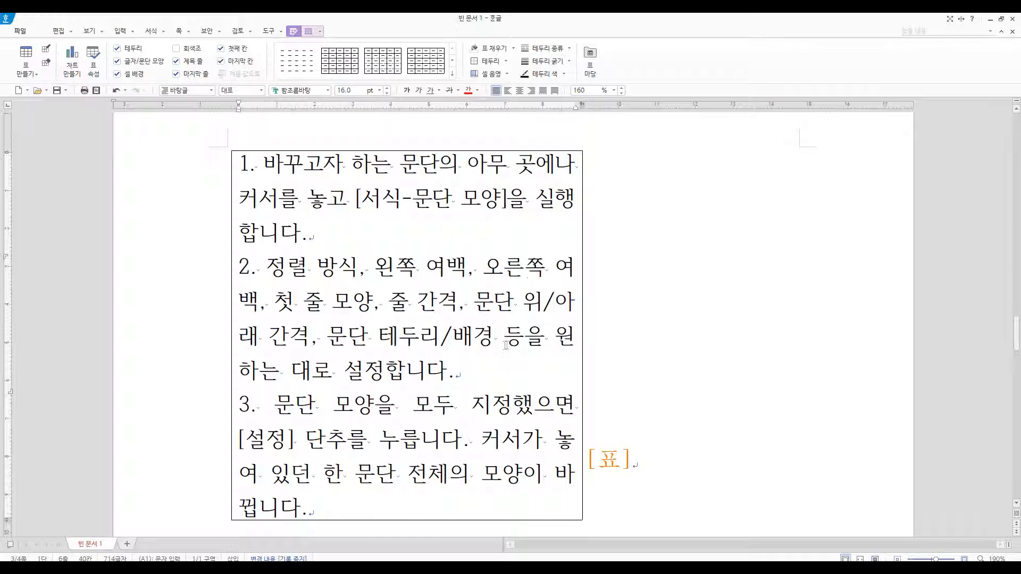
pyautogui.moveTo(494, 337); pyautogui.dragTo(554, 336)
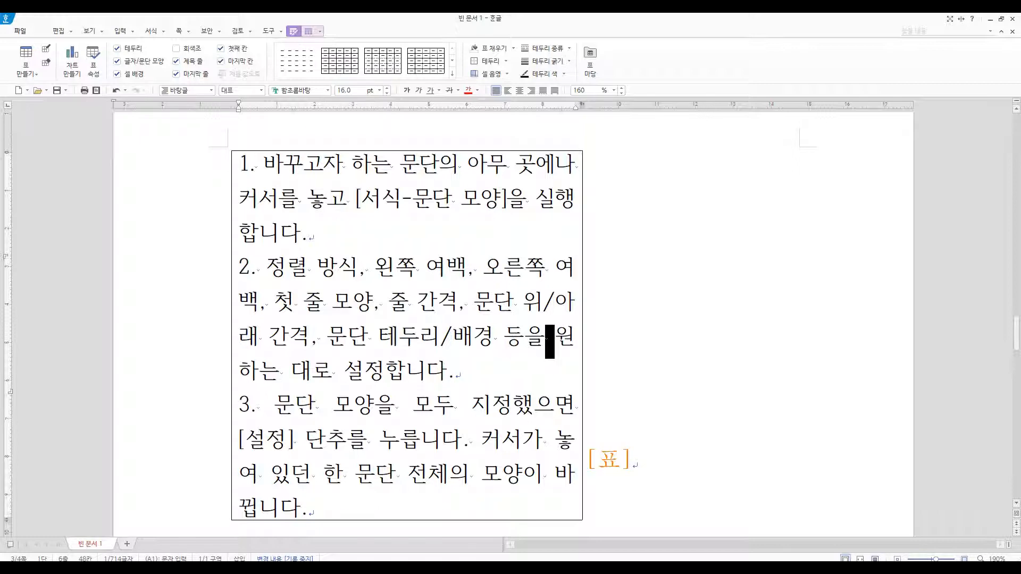
pyautogui.click(486, 396)
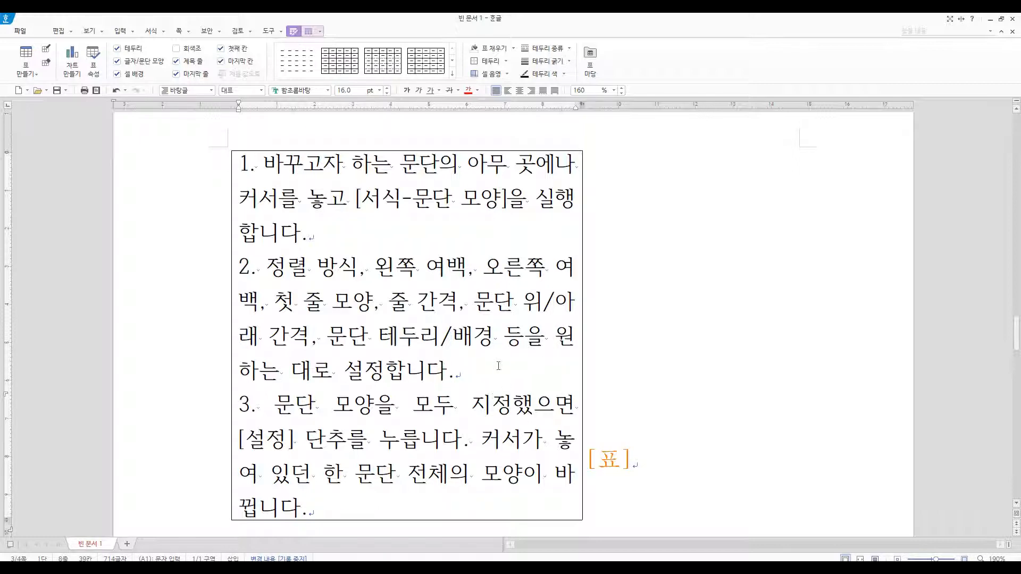
# Set the minimum space (최소 공백) of the Sunday Monday paragraph to 25%
pyautogui.scroll(10, 498, 366)
pyautogui.scroll(10, 497, 364)
pyautogui.click(332, 287)
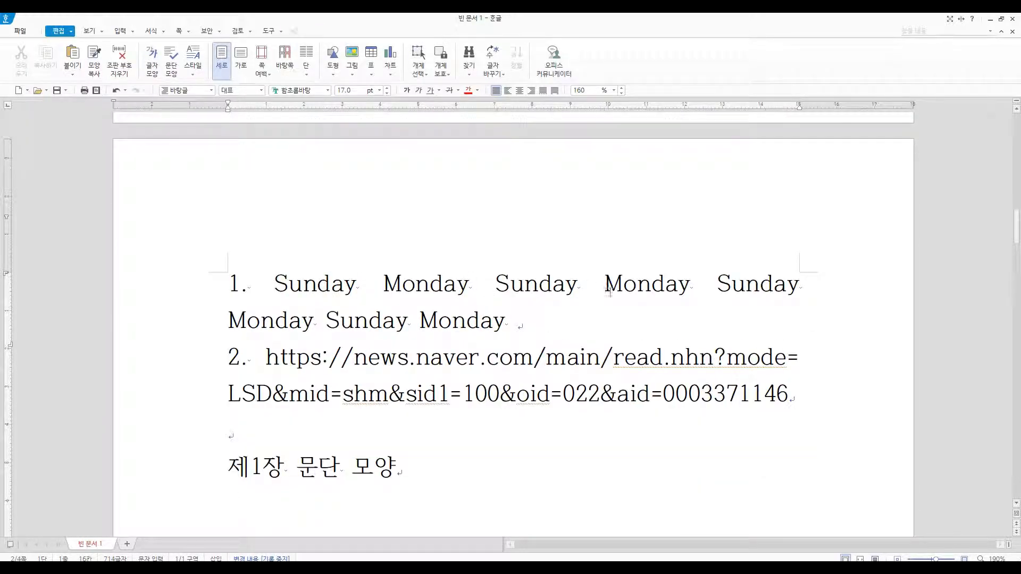
pyautogui.moveTo(228, 294); pyautogui.dragTo(526, 323)
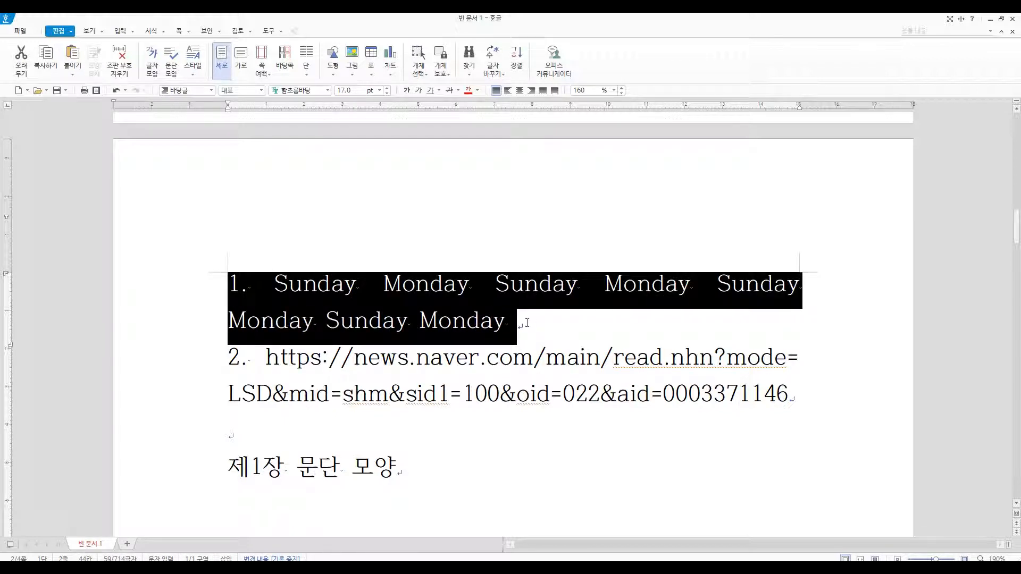
pyautogui.hotkey('alt', 't')
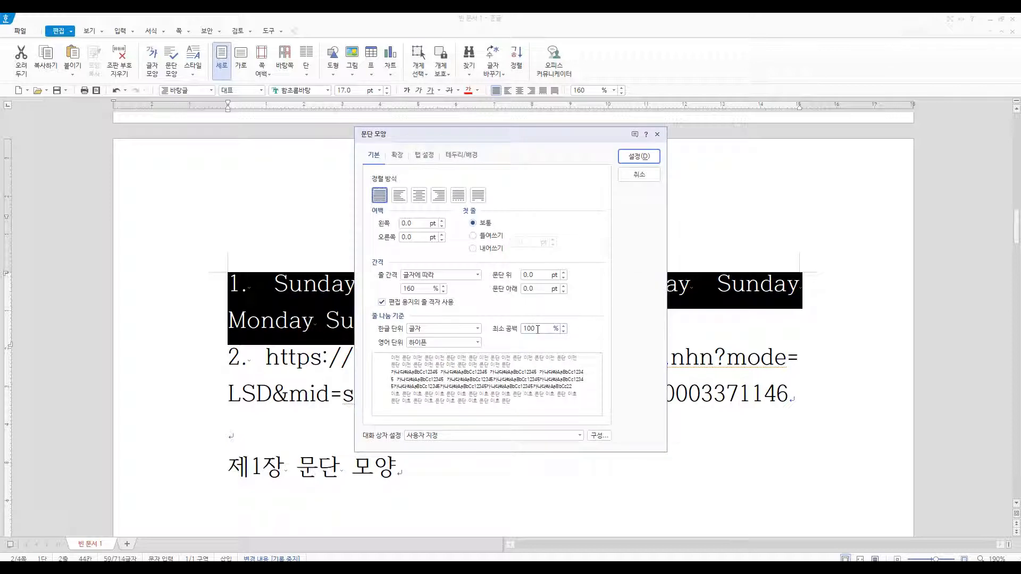
pyautogui.doubleClick(529, 329)
pyautogui.write('25')
pyautogui.click(631, 158)
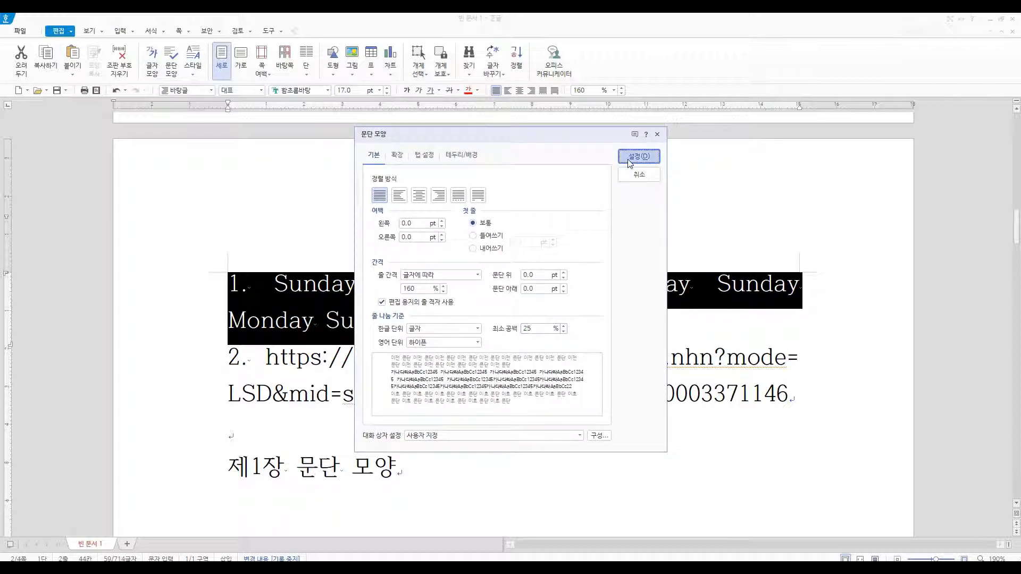
pyautogui.click(591, 284)
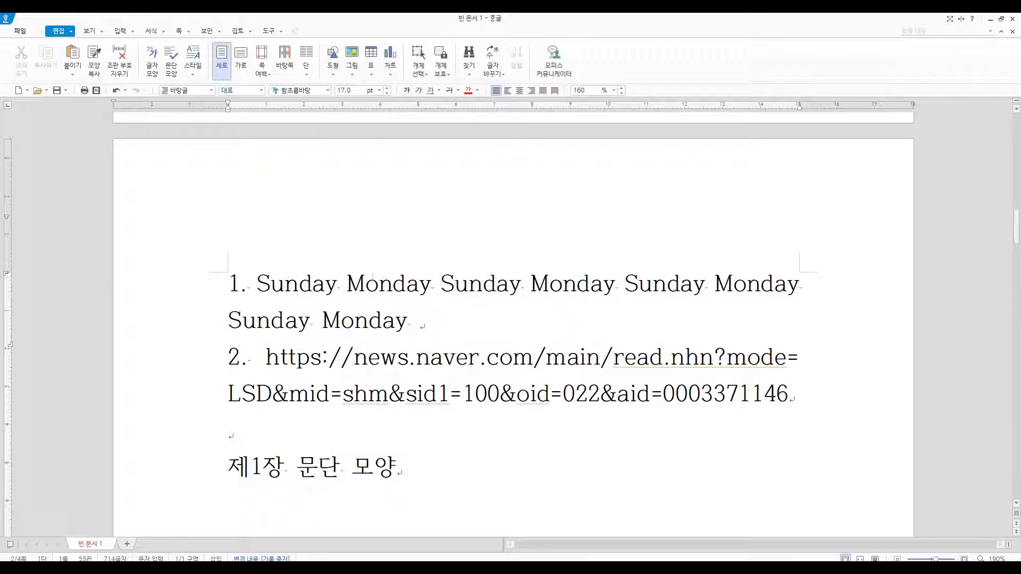
# Examine the word gaps in the first line of the Sunday Monday paragraph
pyautogui.moveTo(338, 288); pyautogui.dragTo(346, 287)
pyautogui.moveTo(431, 285); pyautogui.dragTo(441, 284)
pyautogui.moveTo(519, 284); pyautogui.dragTo(532, 285)
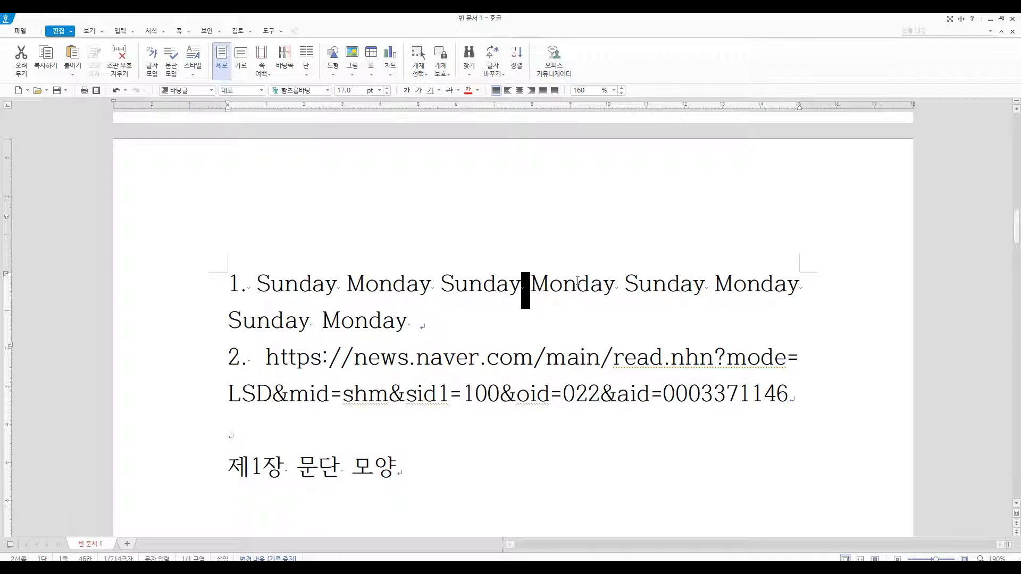
pyautogui.moveTo(616, 285); pyautogui.dragTo(623, 285)
pyautogui.click(653, 300)
pyautogui.click(449, 300)
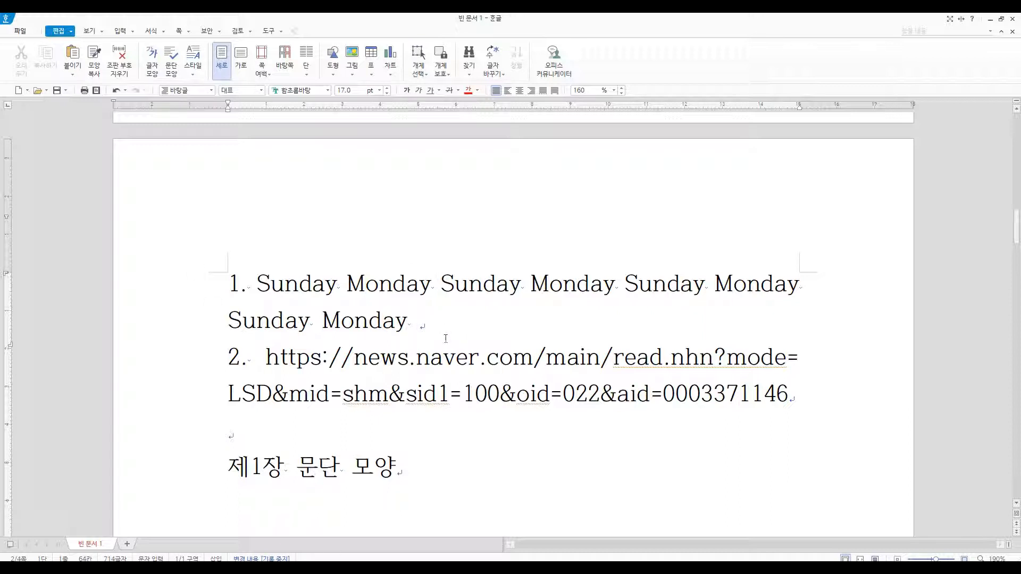
# Open the extended (확장) paragraph shape settings for the heading 제1장 문단 모양
pyautogui.scroll(-3, 470, 294)
pyautogui.click(470, 294)
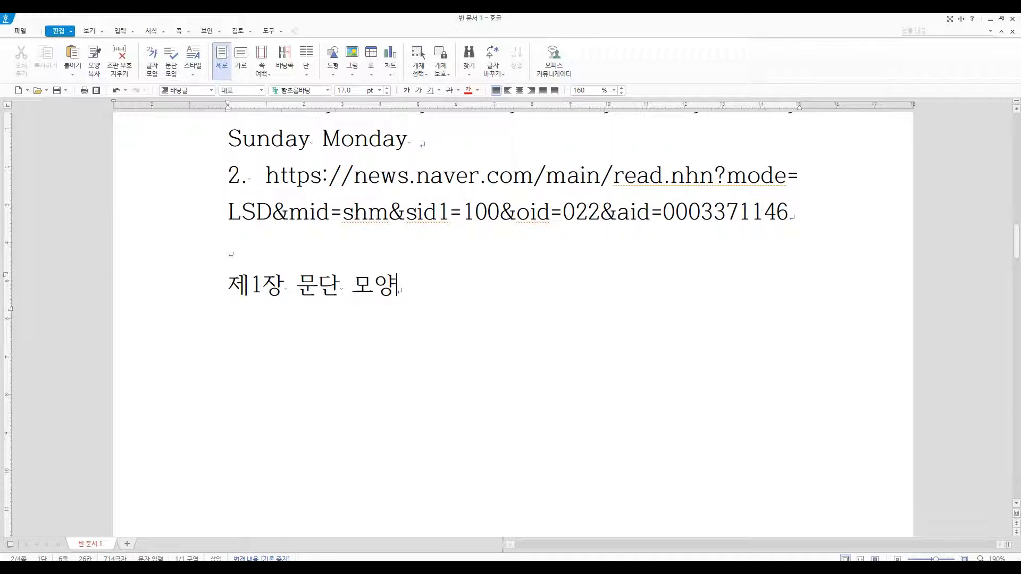
pyautogui.click(196, 292)
pyautogui.click(406, 283)
pyautogui.hotkey('alt', 't')
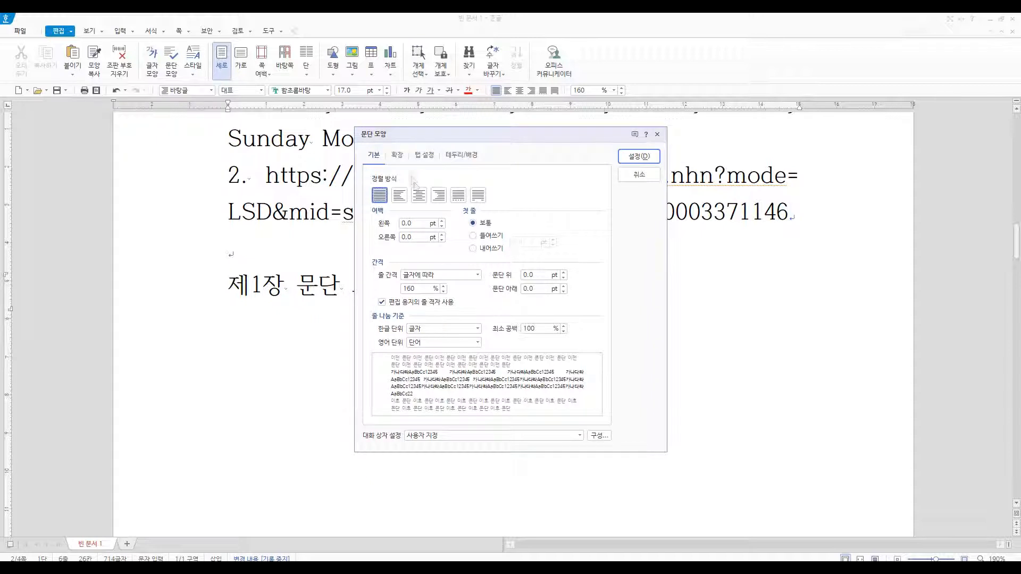
pyautogui.click(399, 157)
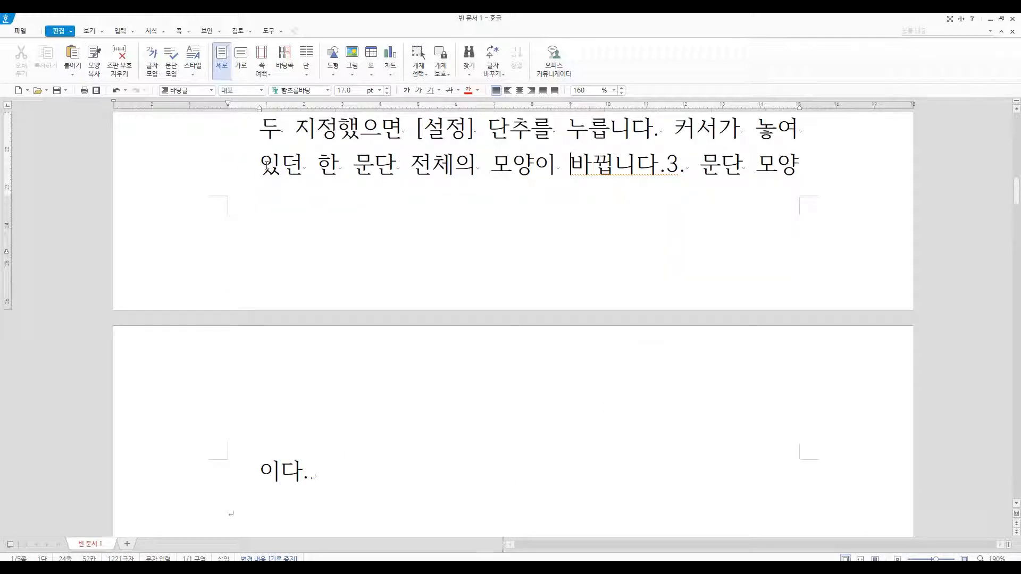
# Turn on widow/orphan protection (외톨이줄 보호) for the long paragraph whose last line runs onto the second page
pyautogui.moveTo(266, 165); pyautogui.dragTo(233, 498)
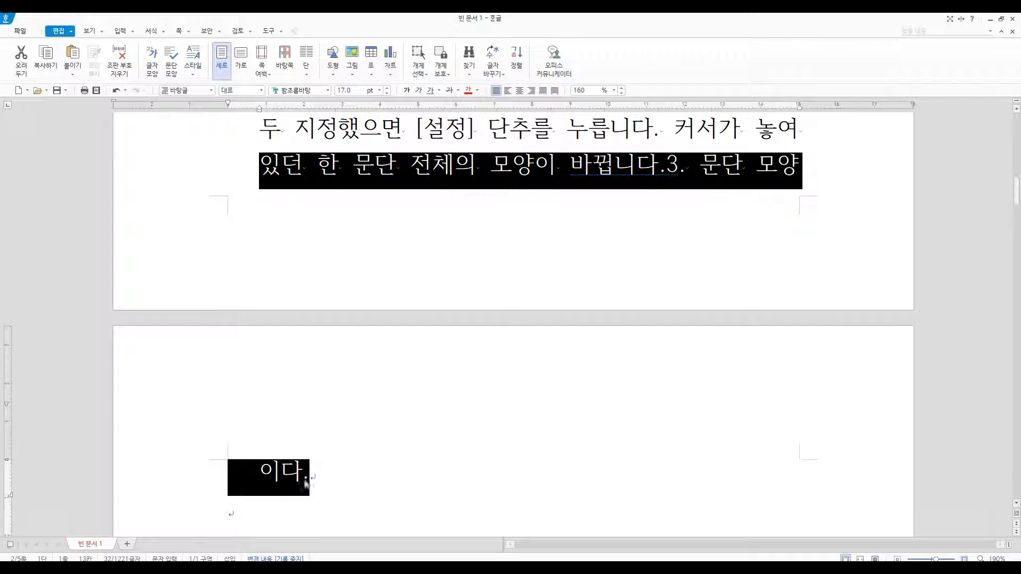
pyautogui.click(307, 469)
pyautogui.moveTo(259, 172); pyautogui.dragTo(461, 379)
pyautogui.click(461, 402)
pyautogui.click(376, 165)
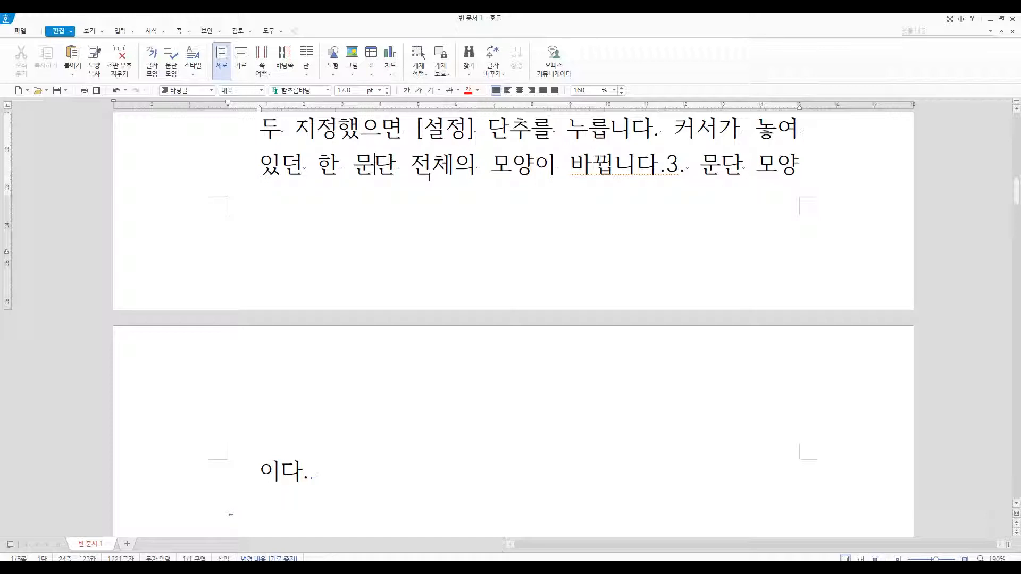
pyautogui.hotkey('alt', 't')
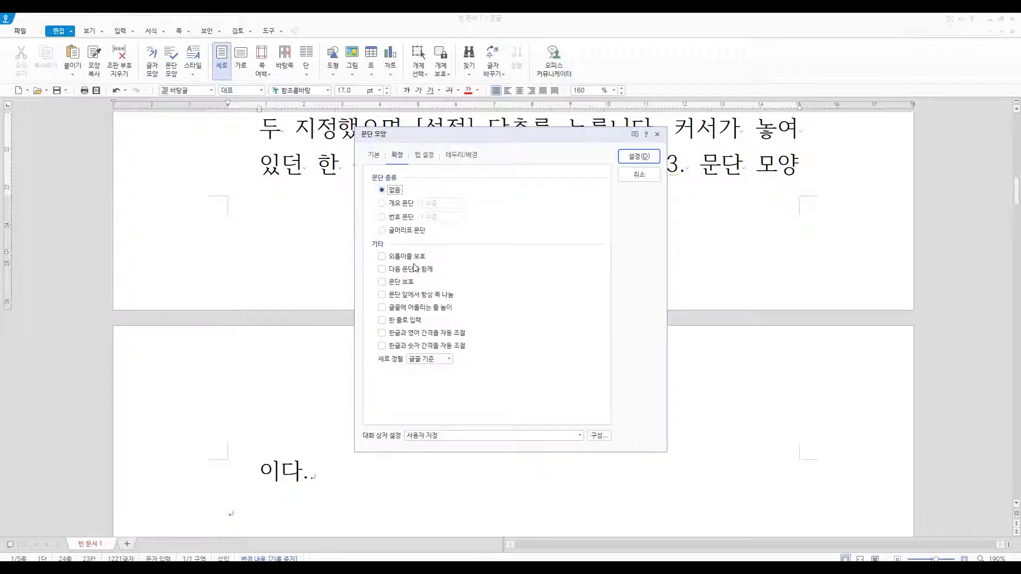
pyautogui.click(413, 259)
pyautogui.click(638, 157)
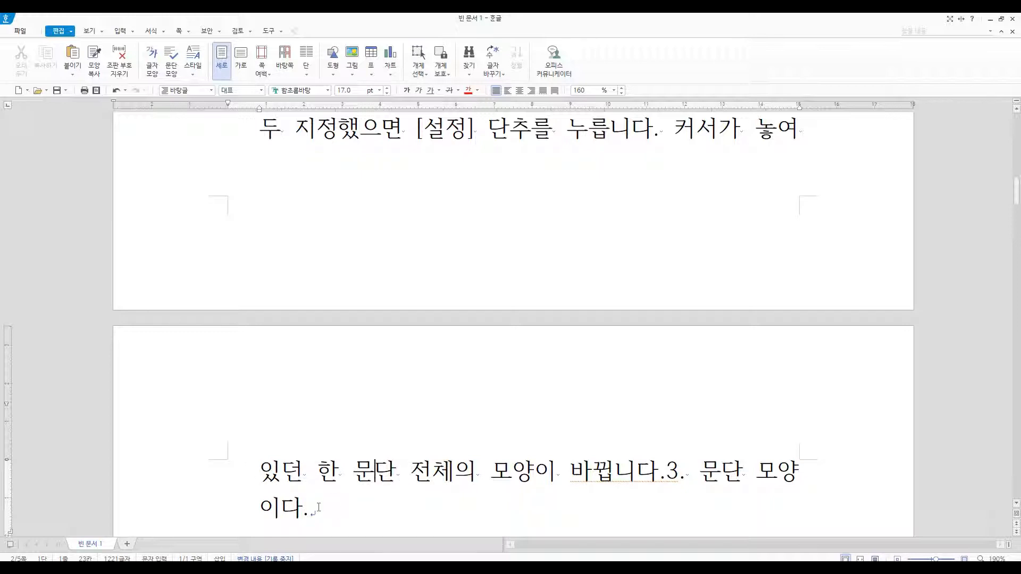
# Examine how the long paragraph's last lines are divided between the first and second pages
pyautogui.click(276, 165)
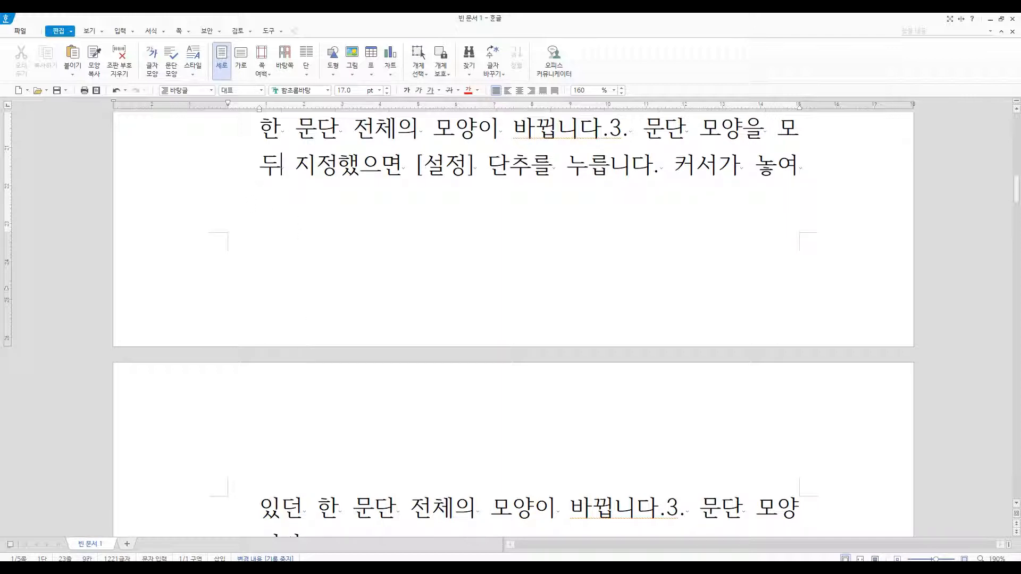
pyautogui.scroll(-2, 319, 503)
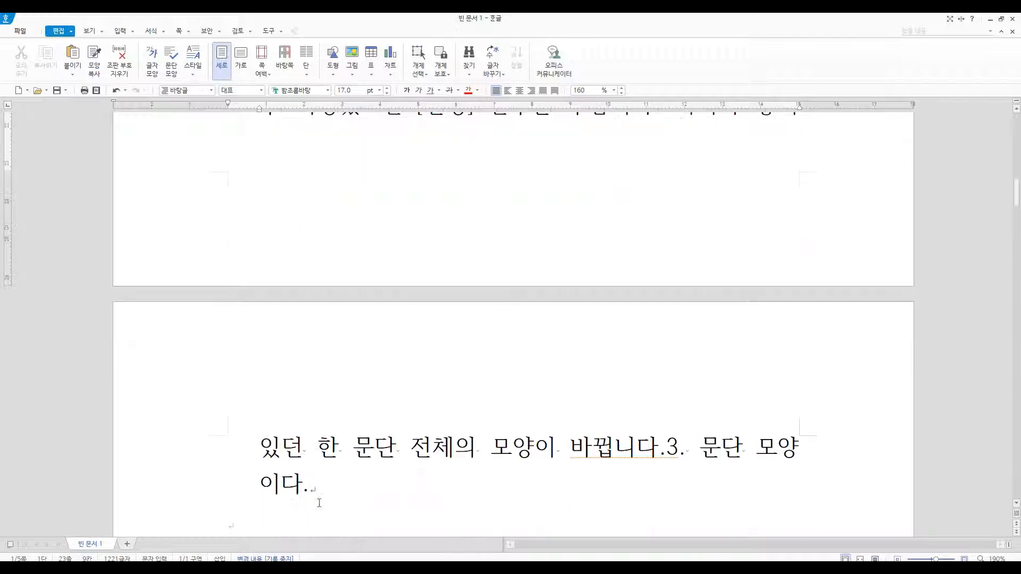
pyautogui.scroll(2, 324, 458)
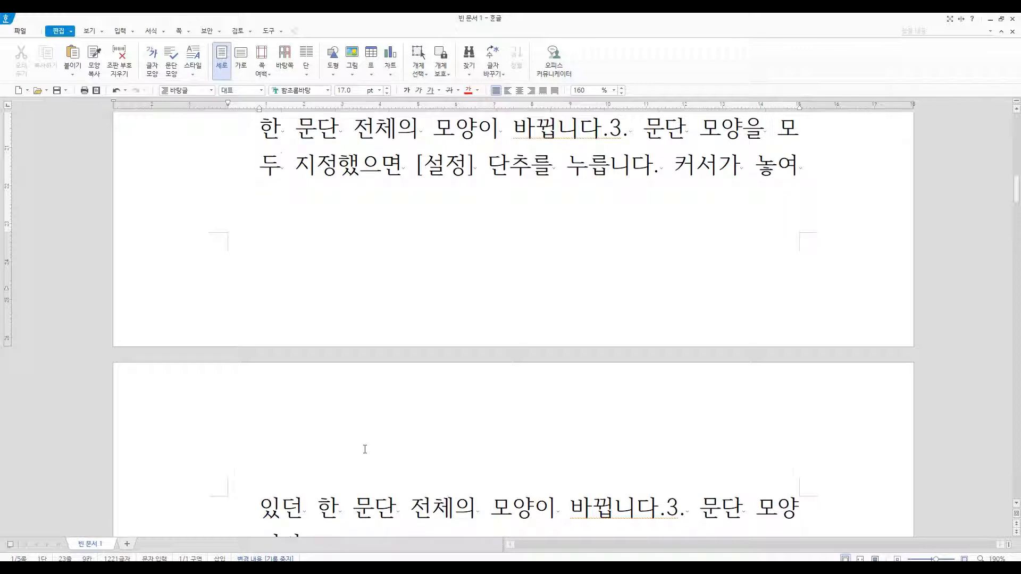
pyautogui.scroll(-6, 365, 449)
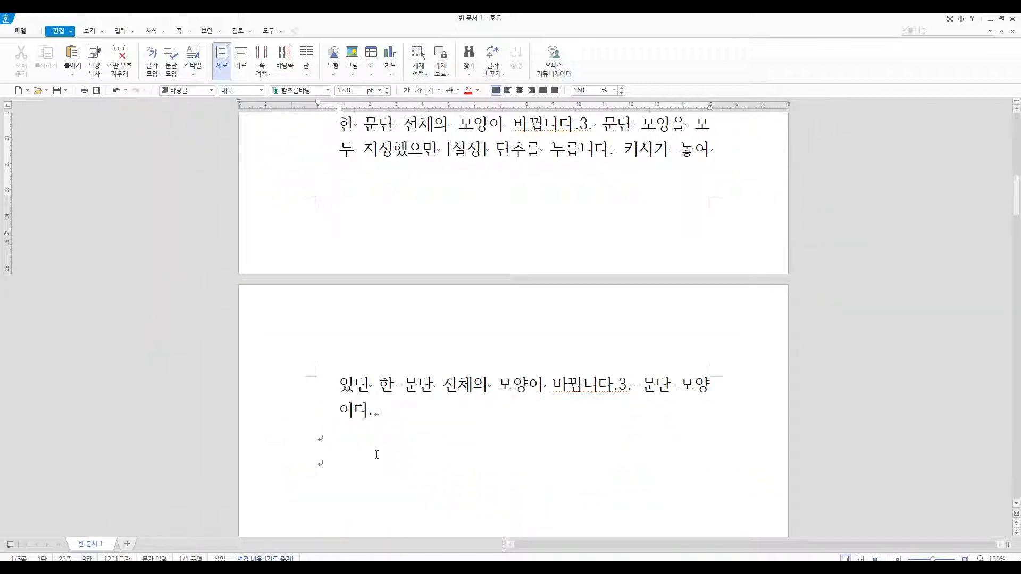
pyautogui.scroll(-2, 367, 396)
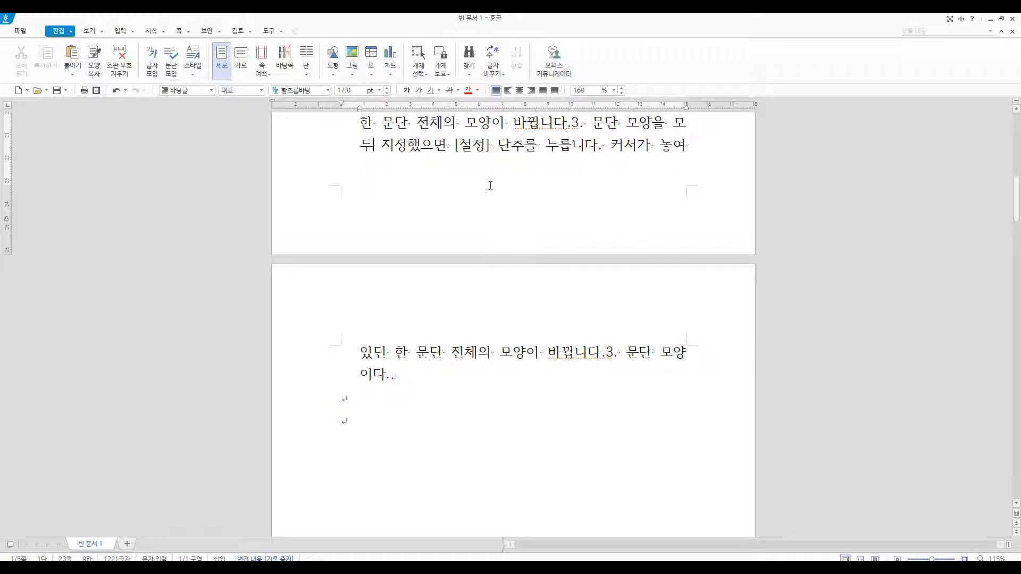
pyautogui.scroll(4, 495, 192)
pyautogui.click(321, 281)
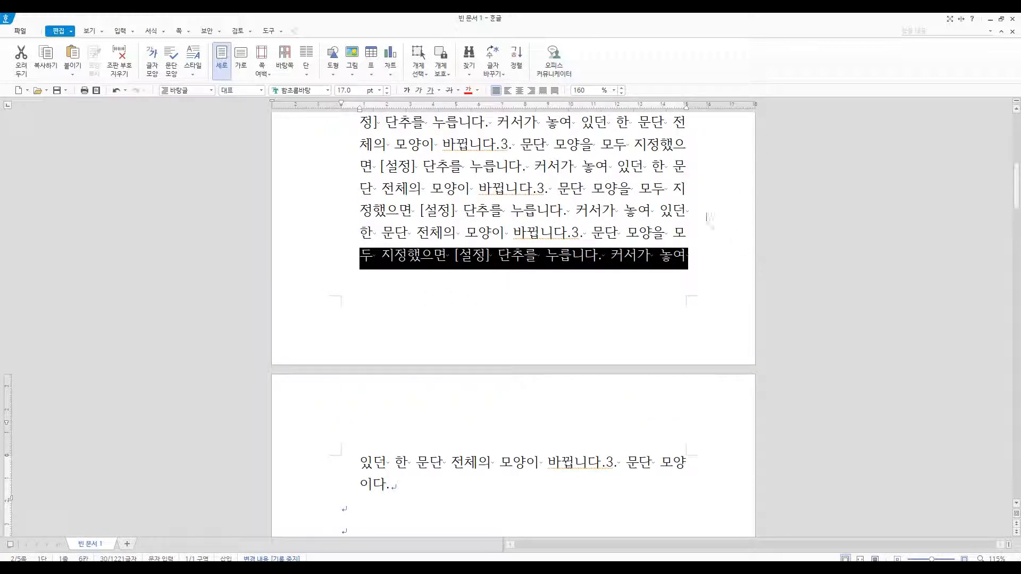
pyautogui.click(707, 250)
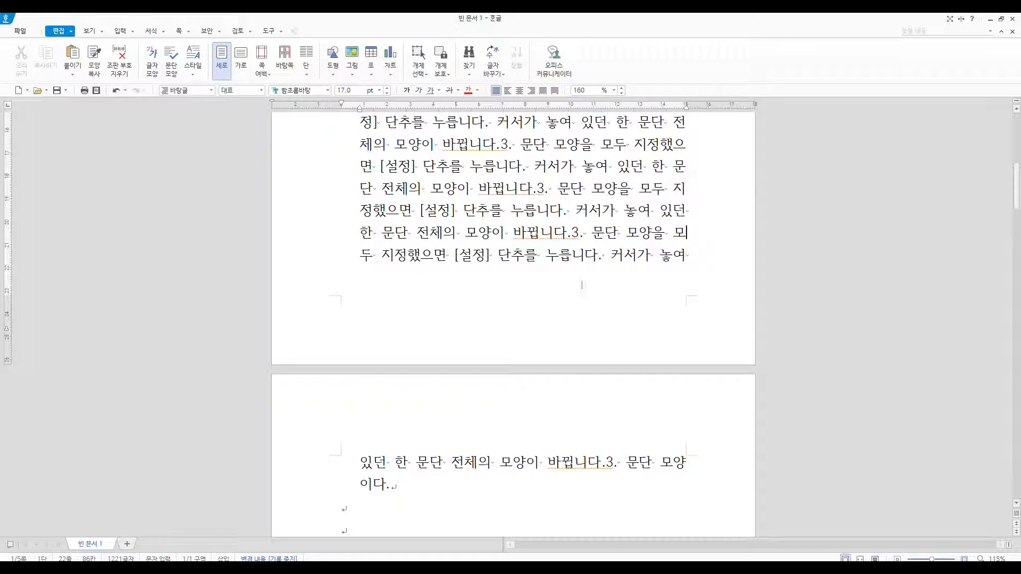
# Undo the widow/orphan protection applied to the long paragraph and check its last lines at the page break
pyautogui.hotkey('ctrl', 'z')
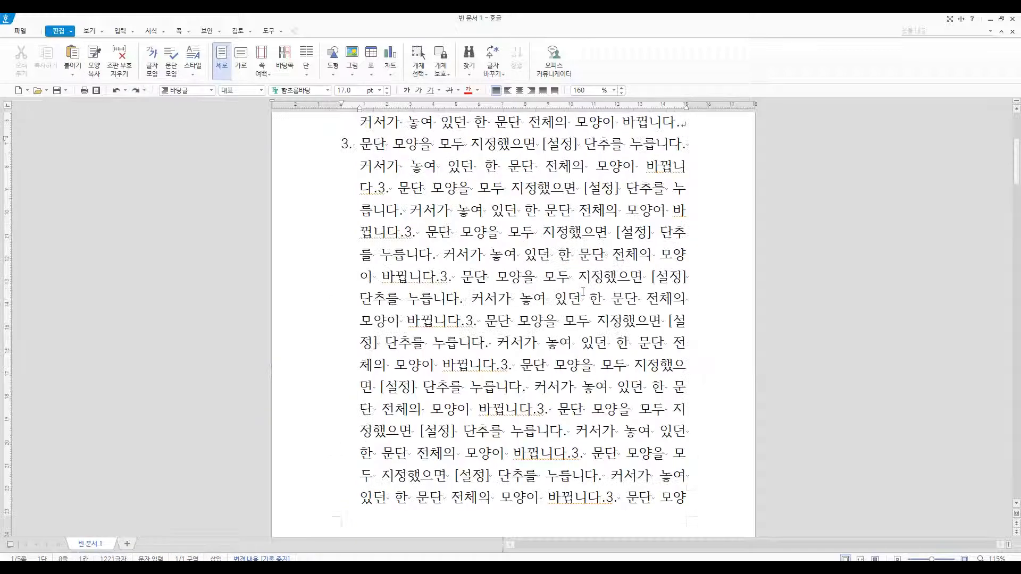
pyautogui.scroll(-5, 583, 292)
pyautogui.scroll(-3, 565, 360)
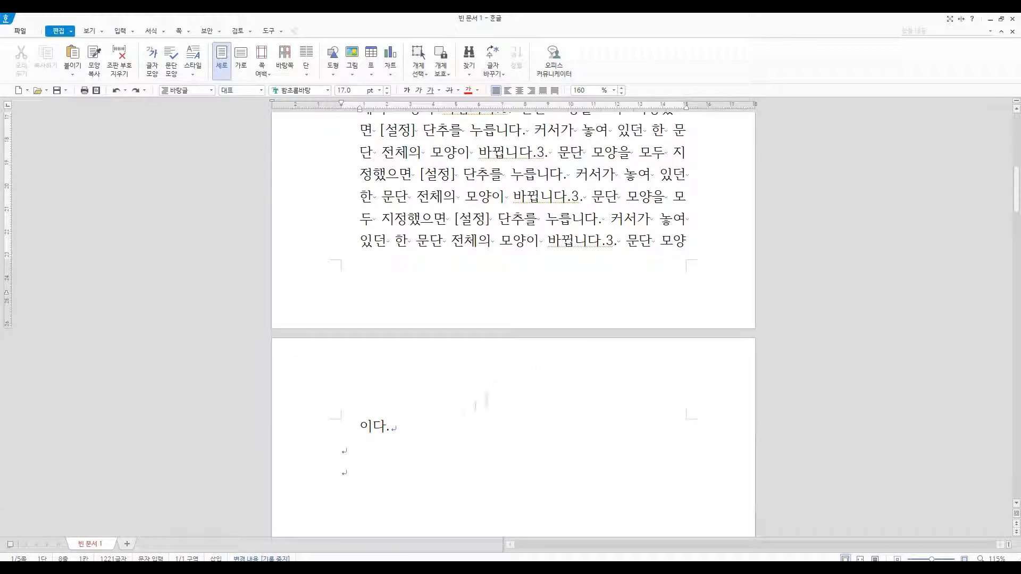
# Tighten the letter spacing of the long paragraph's last two lines until they fit on one line of the first page
pyautogui.click(396, 425)
pyautogui.moveTo(362, 243); pyautogui.dragTo(423, 414)
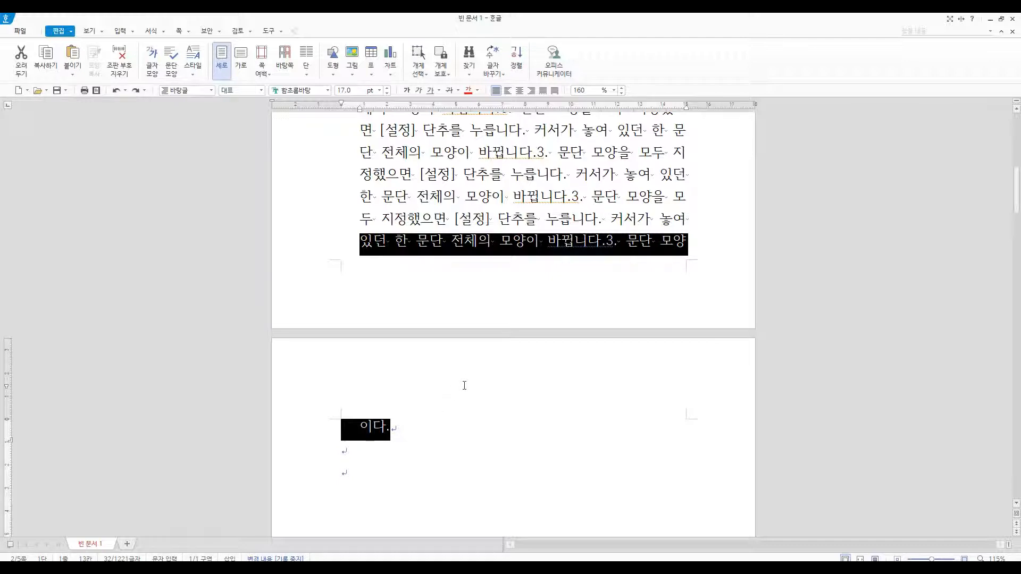
pyautogui.hotkey('alt', 'shift', 'n')
pyautogui.hotkey('alt', 'shift', 'n')
pyautogui.hotkey('alt', 'shift', 'n')
pyautogui.hotkey('alt', 'shift', 'n')
pyautogui.hotkey('alt', 'shift', 'n')
pyautogui.hotkey('alt', 'shift', 'n')
pyautogui.hotkey('alt', 'shift', 'n')
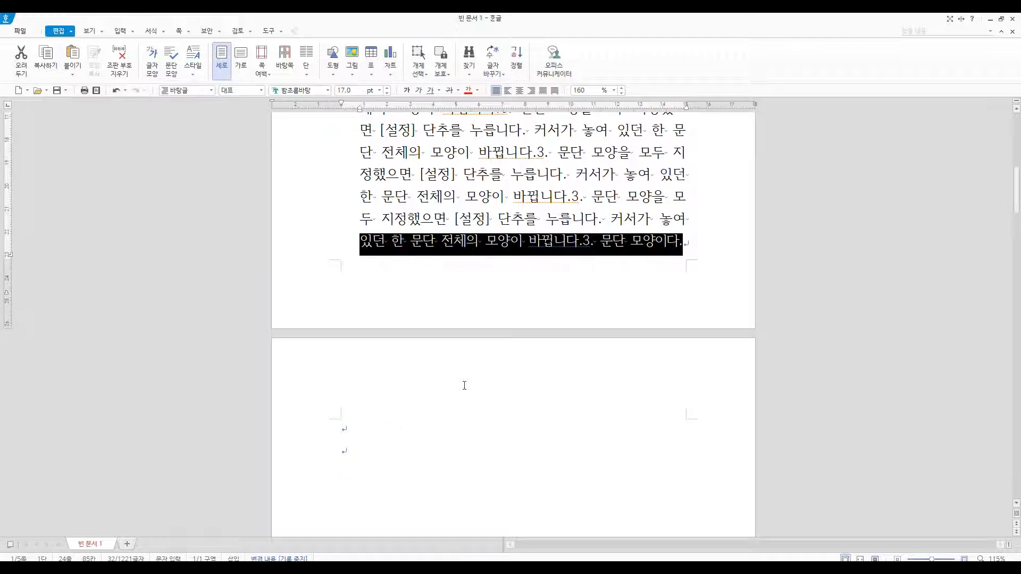
pyautogui.click(515, 325)
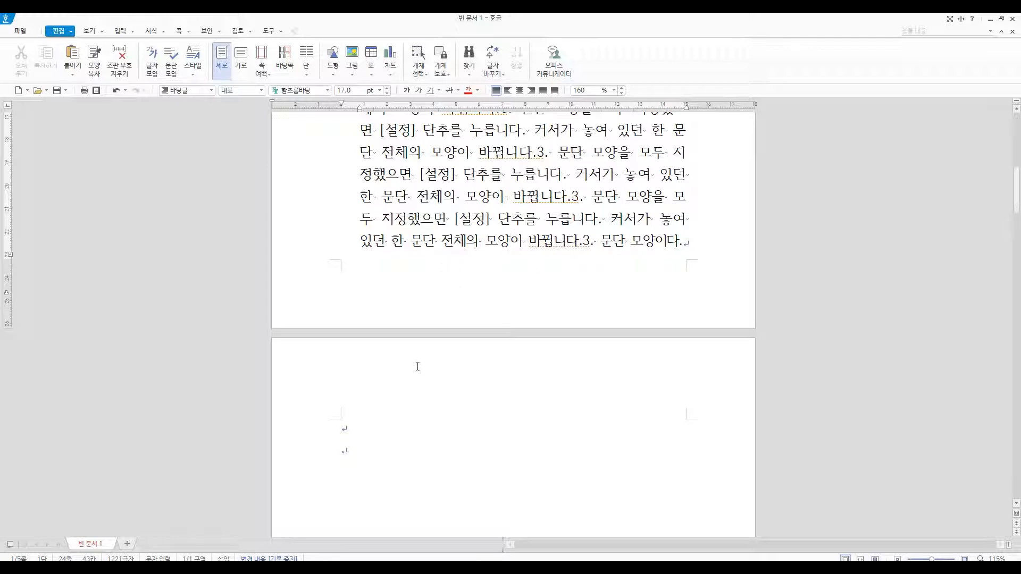
# Turn on single-line input (한 줄로 입력) for the long paragraph in the extended paragraph shape settings
pyautogui.hotkey('alt', 't')
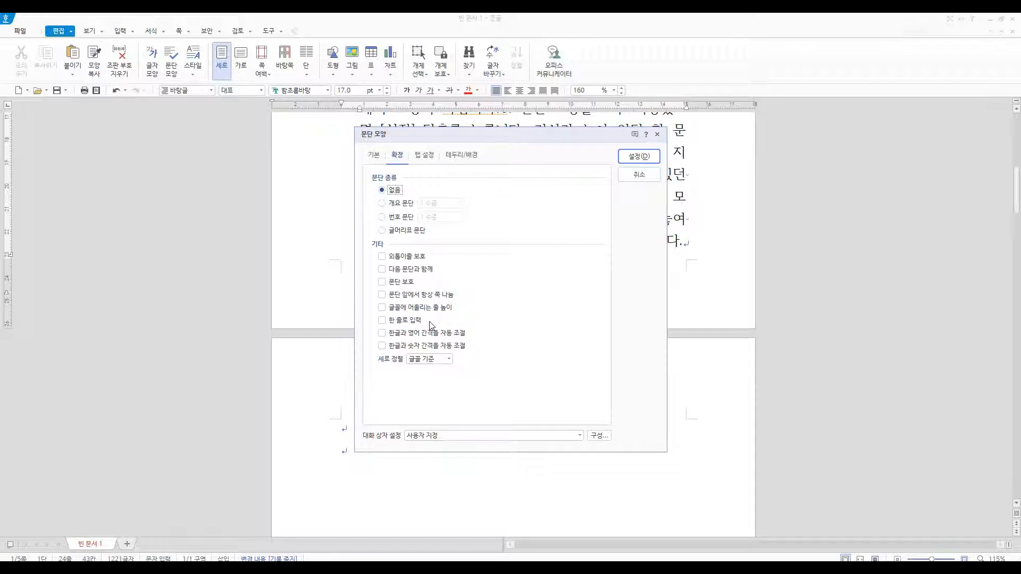
pyautogui.moveTo(537, 139); pyautogui.dragTo(193, 141)
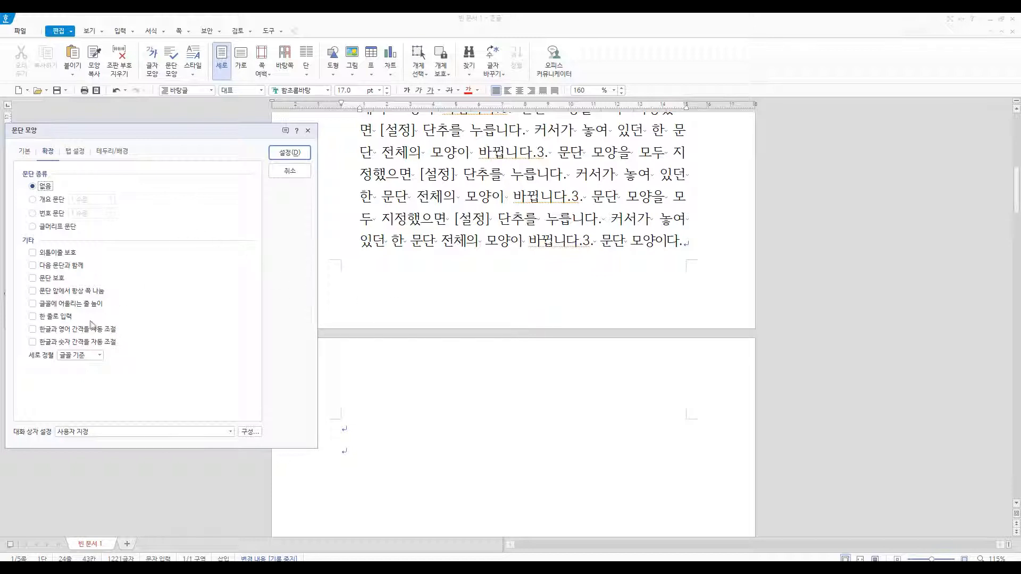
pyautogui.click(45, 319)
pyautogui.click(290, 154)
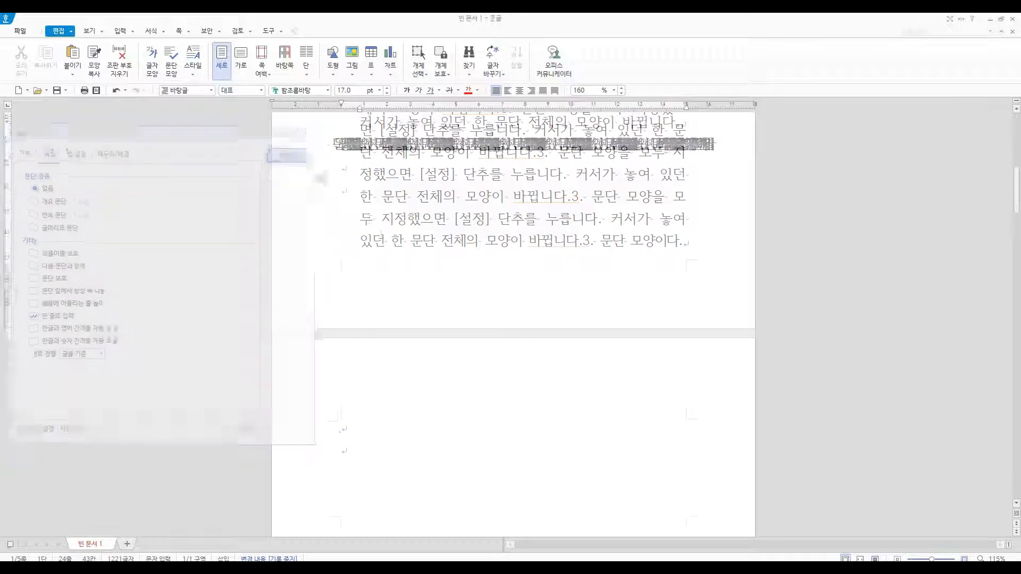
# Examine how the long paragraph's text is compressed into a single line below paragraph 3
pyautogui.scroll(2, 459, 283)
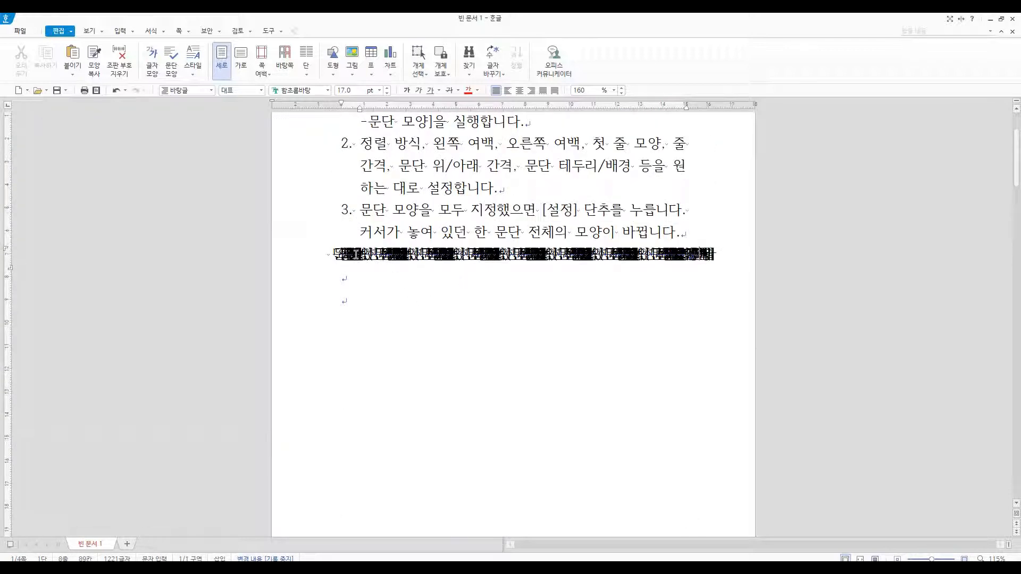
pyautogui.click(356, 254)
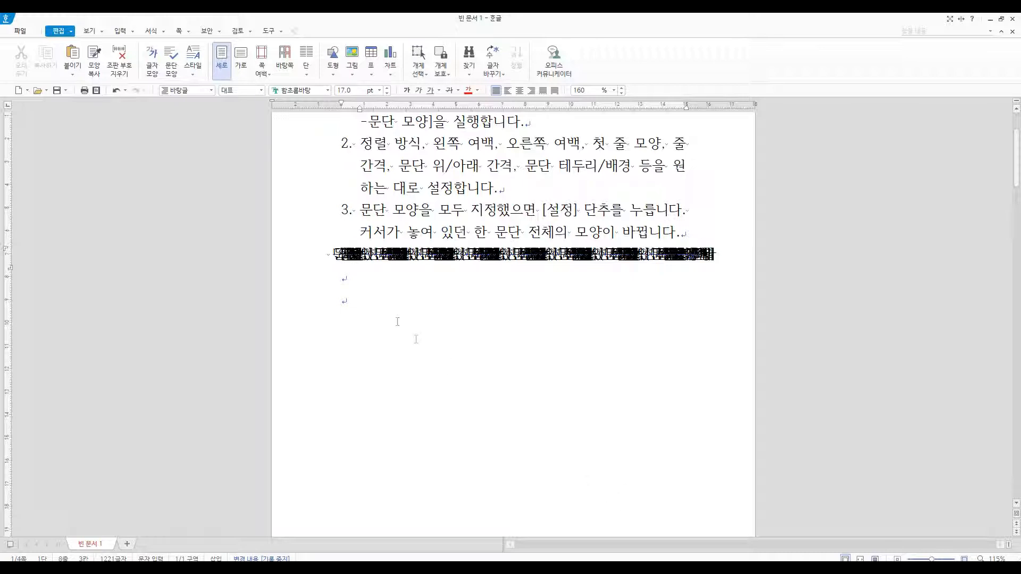
pyautogui.click(331, 255)
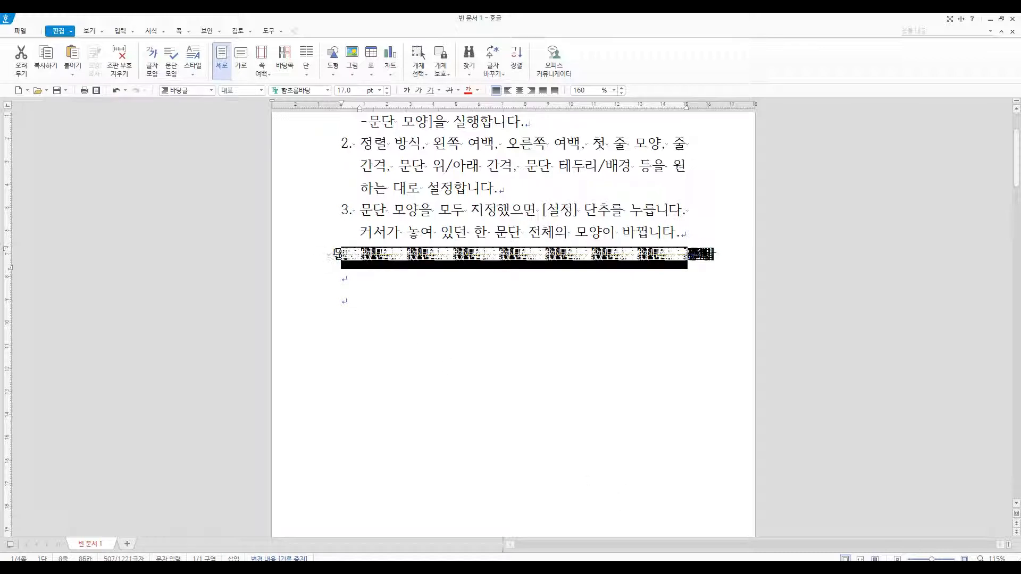
pyautogui.click(710, 254)
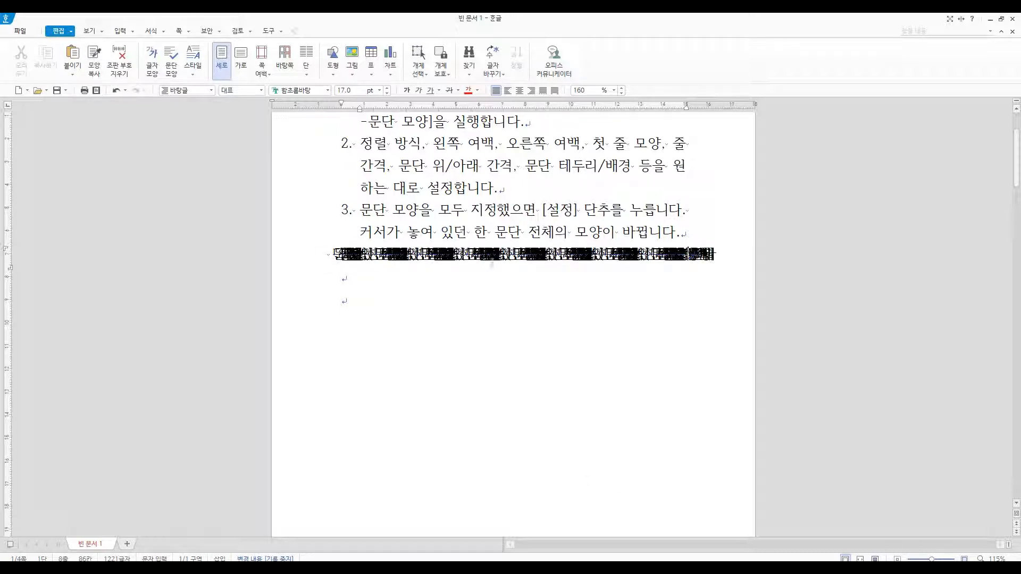
pyautogui.click(331, 260)
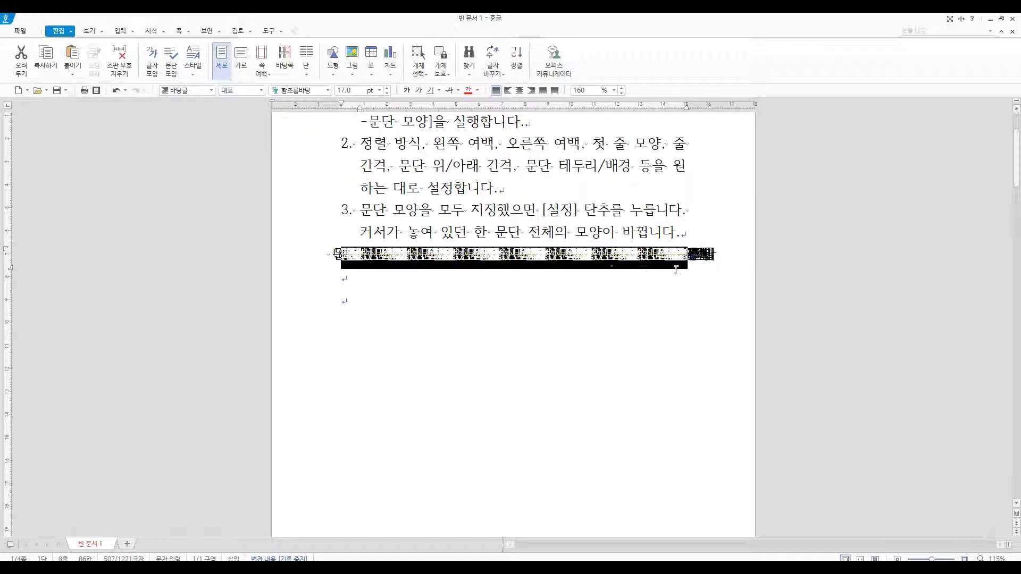
pyautogui.click(676, 270)
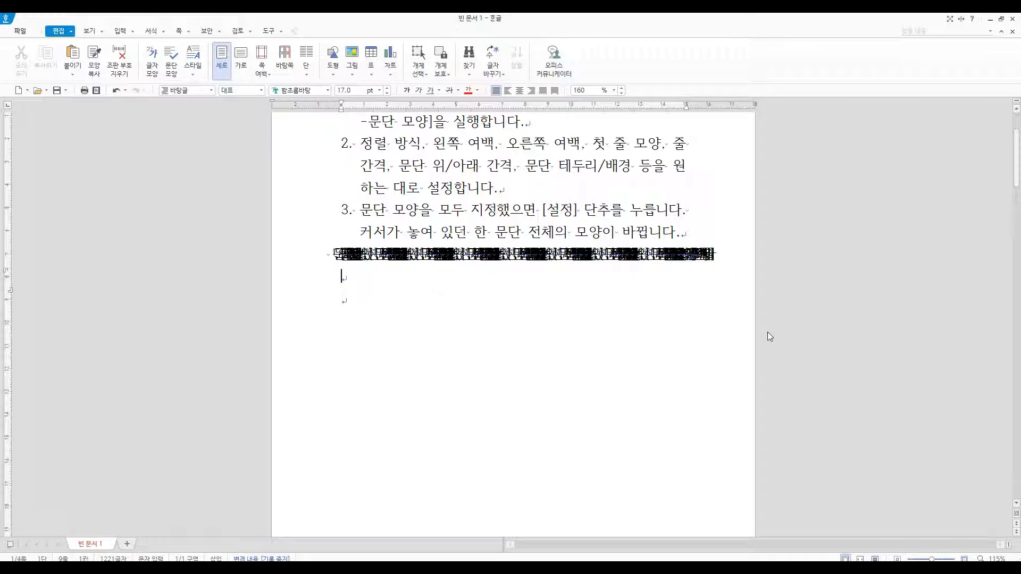
# Undo the single-line input setting on the long paragraph and review its text down to the end of the first page
pyautogui.hotkey('ctrl', 'z')
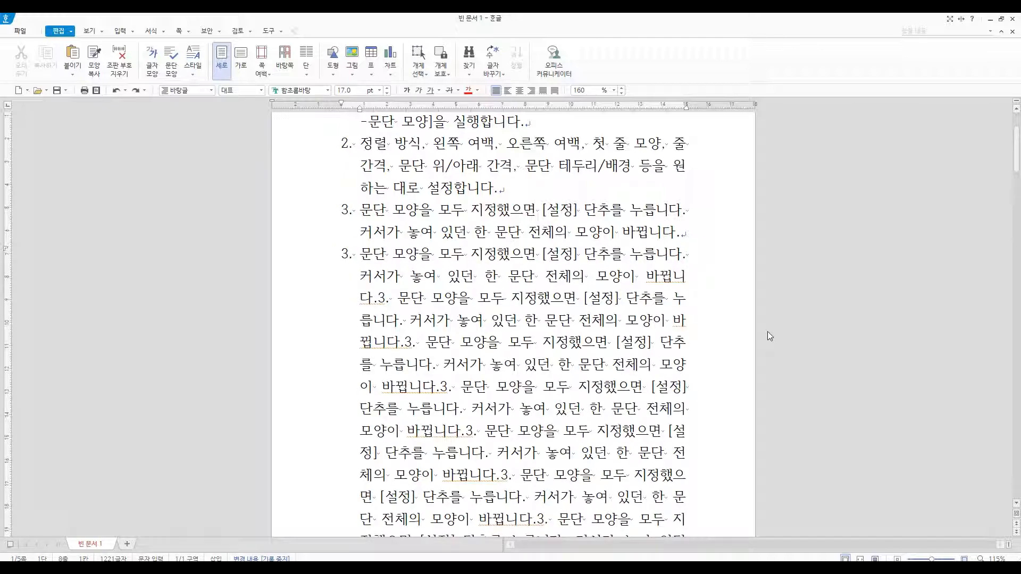
pyautogui.click(768, 330)
pyautogui.scroll(-3, 617, 325)
pyautogui.scroll(1, 617, 325)
pyautogui.moveTo(332, 183); pyautogui.dragTo(599, 557)
pyautogui.scroll(3, 372, 215)
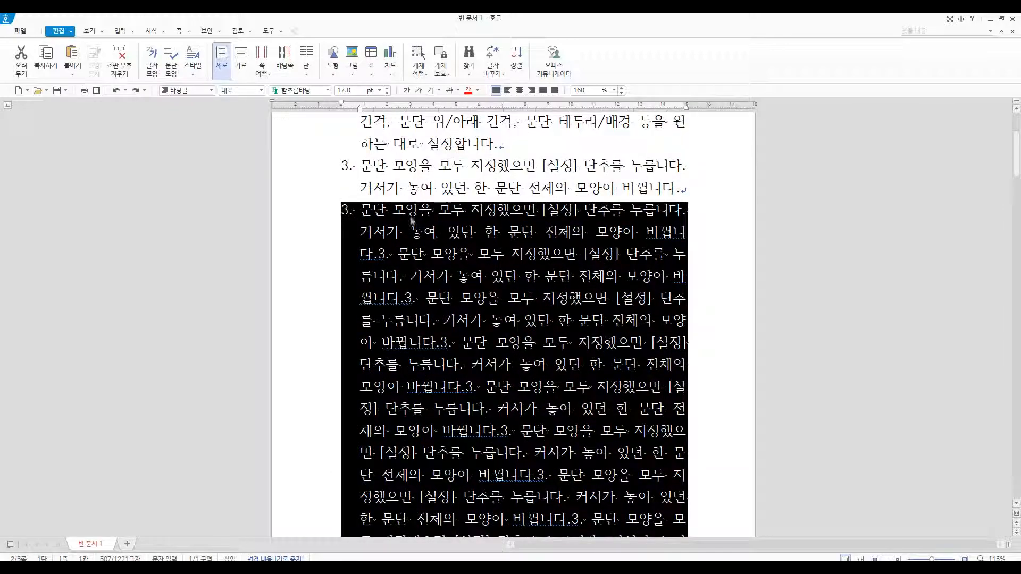
pyautogui.click(706, 219)
pyautogui.scroll(-4, 706, 219)
pyautogui.click(692, 421)
pyautogui.scroll(-1, 693, 419)
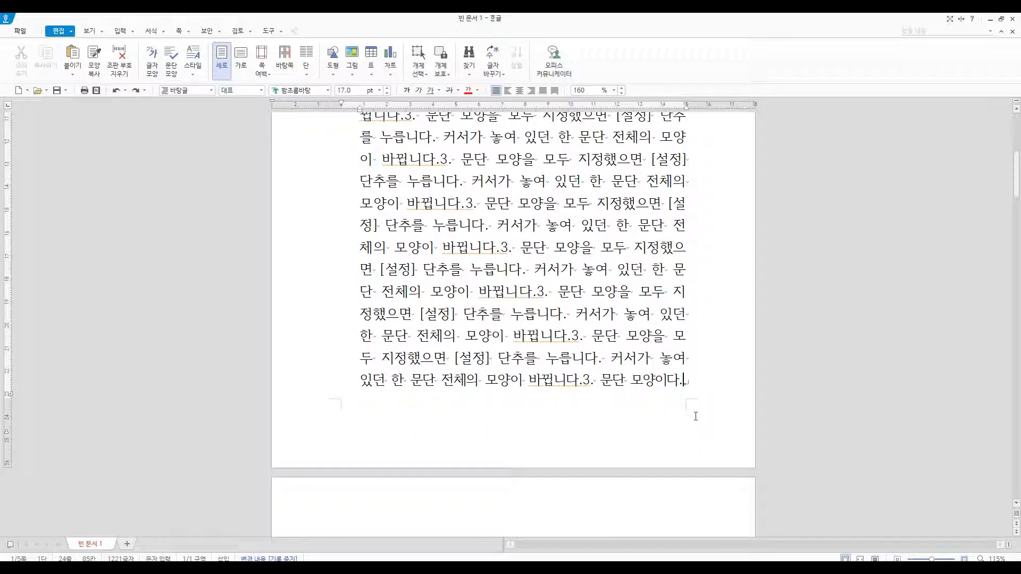
# Examine where the 제1장 문단 모양 heading sits below the English paragraphs and how the following page begins
pyautogui.scroll(-6, 695, 417)
pyautogui.scroll(14, 696, 416)
pyautogui.click(317, 278)
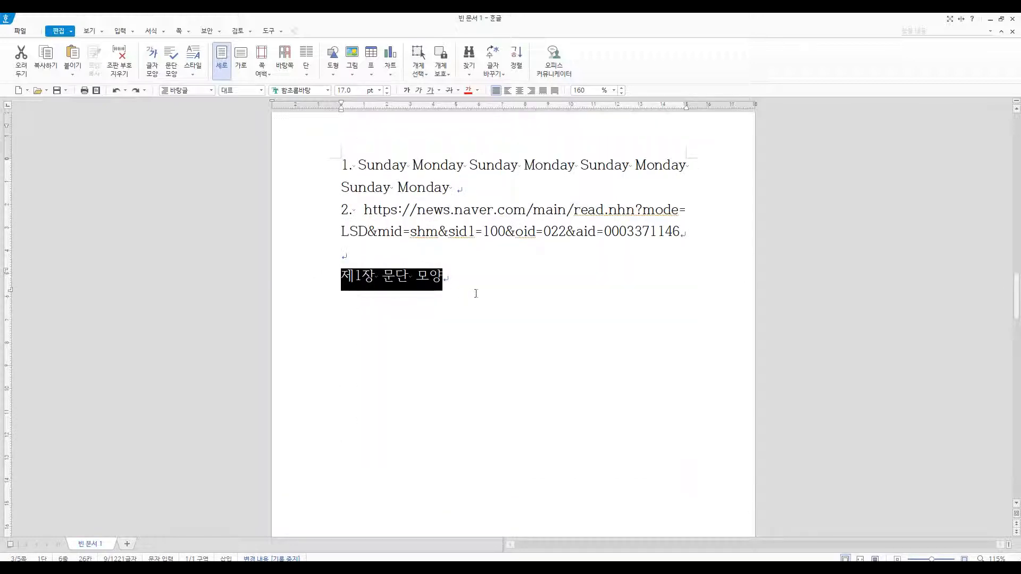
pyautogui.click(462, 282)
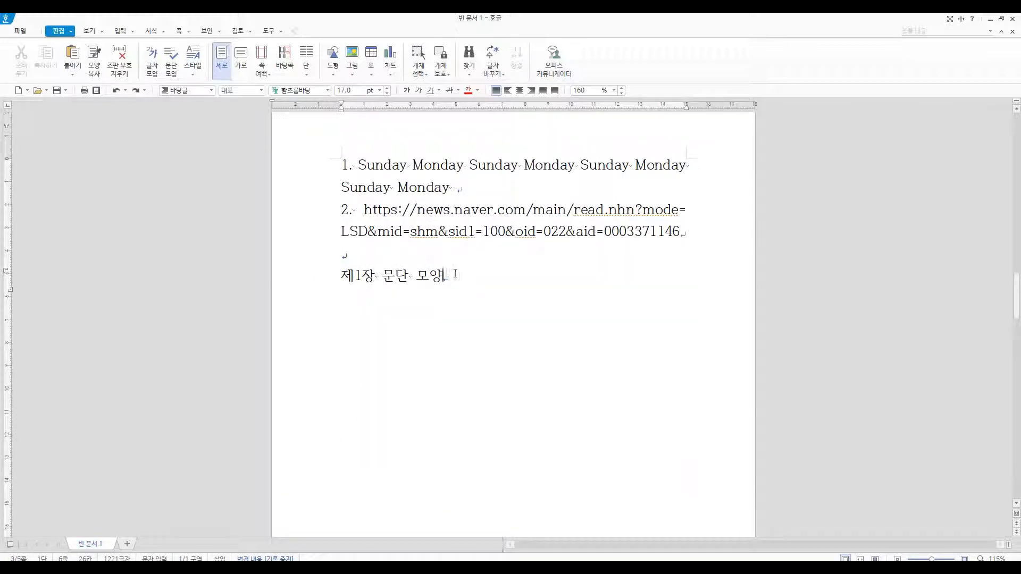
pyautogui.click(328, 285)
pyautogui.click(456, 277)
pyautogui.scroll(-5, 458, 271)
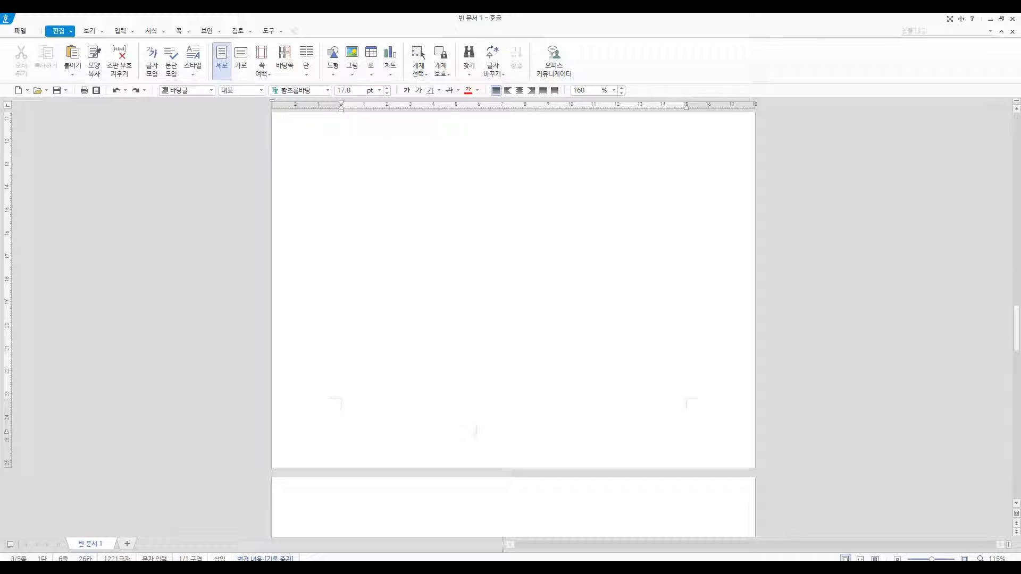
pyautogui.click(453, 503)
pyautogui.scroll(5, 459, 437)
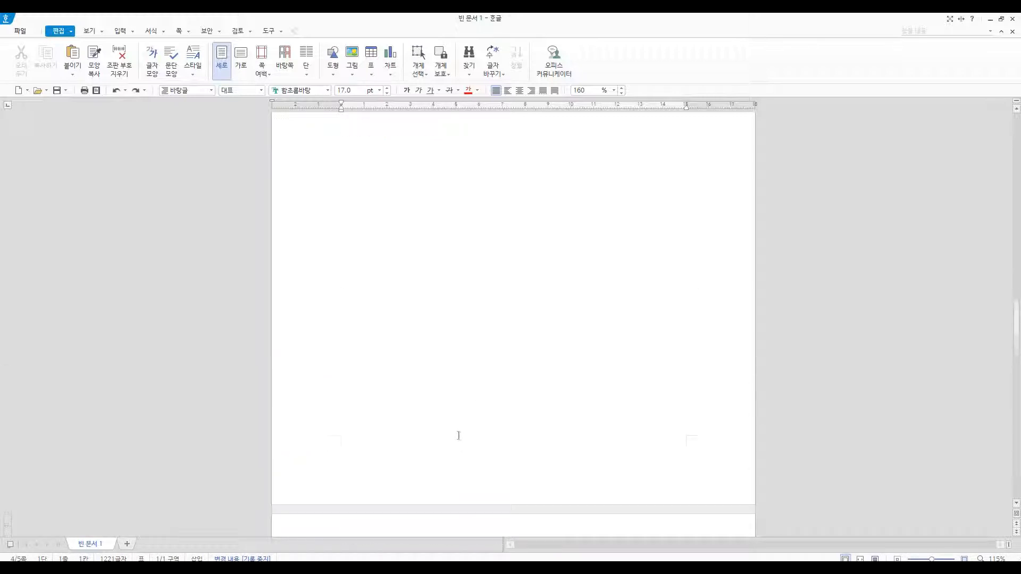
pyautogui.click(450, 207)
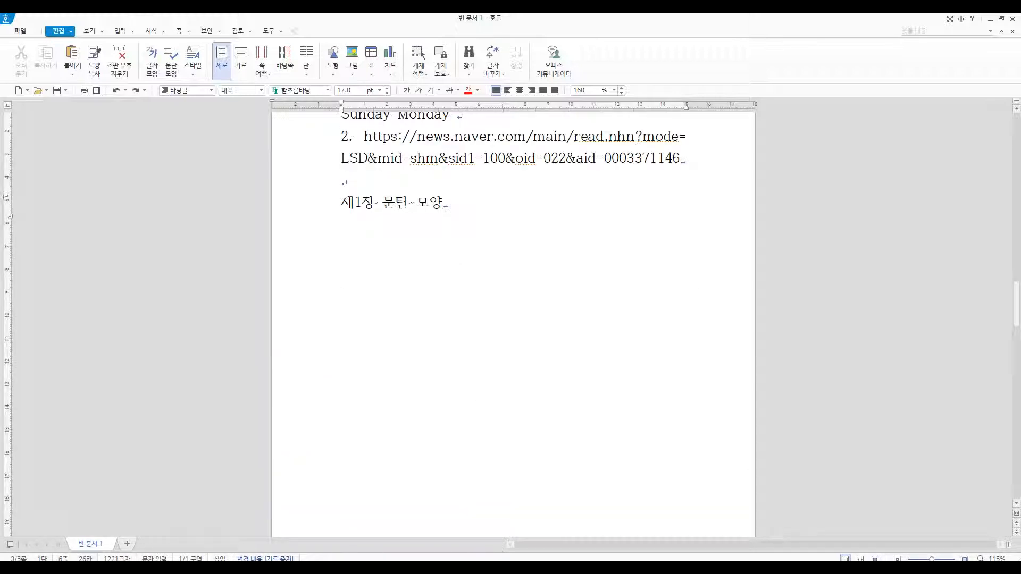
pyautogui.scroll(2, 405, 181)
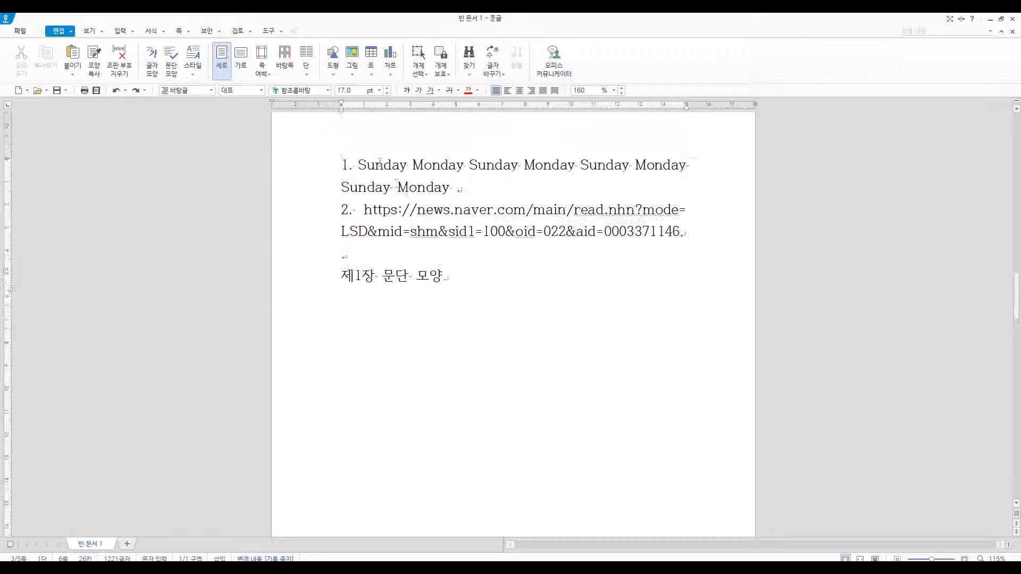
pyautogui.moveTo(376, 162); pyautogui.dragTo(407, 256)
# Change the chapter number in the heading below the English paragraphs to 2, so it reads 제2장 문단 모양
pyautogui.click(466, 275)
pyautogui.moveTo(362, 277); pyautogui.dragTo(354, 281)
pyautogui.write('2')
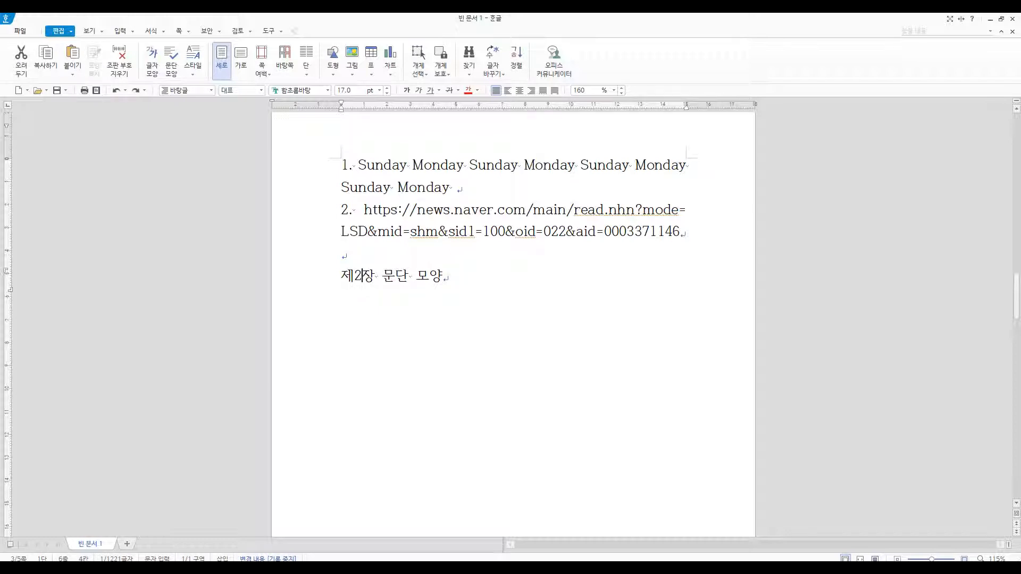
pyautogui.click(462, 268)
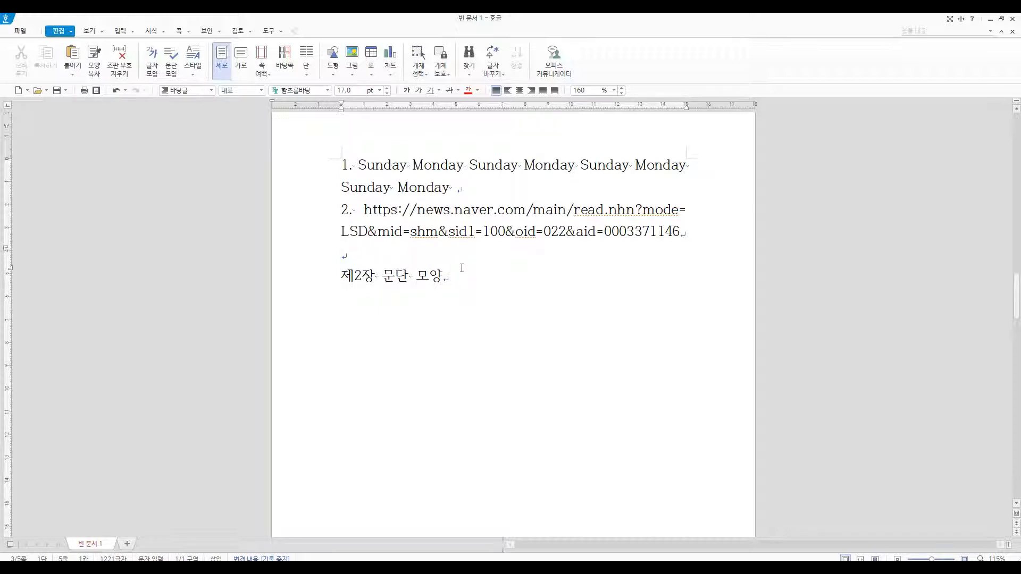
# Paste the copied paragraph 3 text three times in succession below the 제2장 문단 모양 heading
pyautogui.click(461, 268)
pyautogui.press('Return')
pyautogui.hotkey('ctrl', 'v')
pyautogui.hotkey('ctrl', 'v')
pyautogui.hotkey('ctrl', 'v')
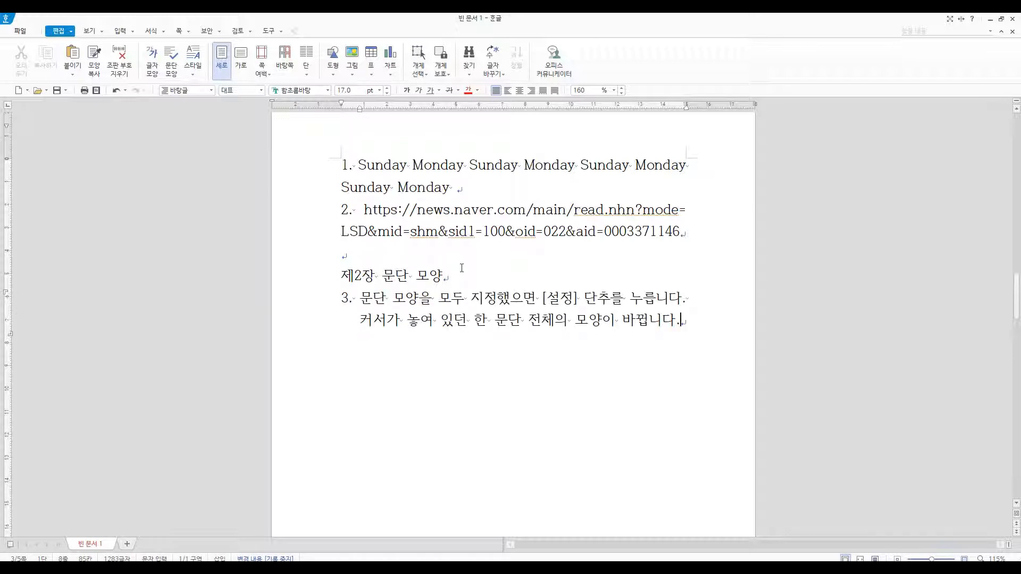
# Set the 제2장 heading to always break the page before it (문단 앞에서 항상 쪽 나눔) and check the pages around it
pyautogui.click(466, 269)
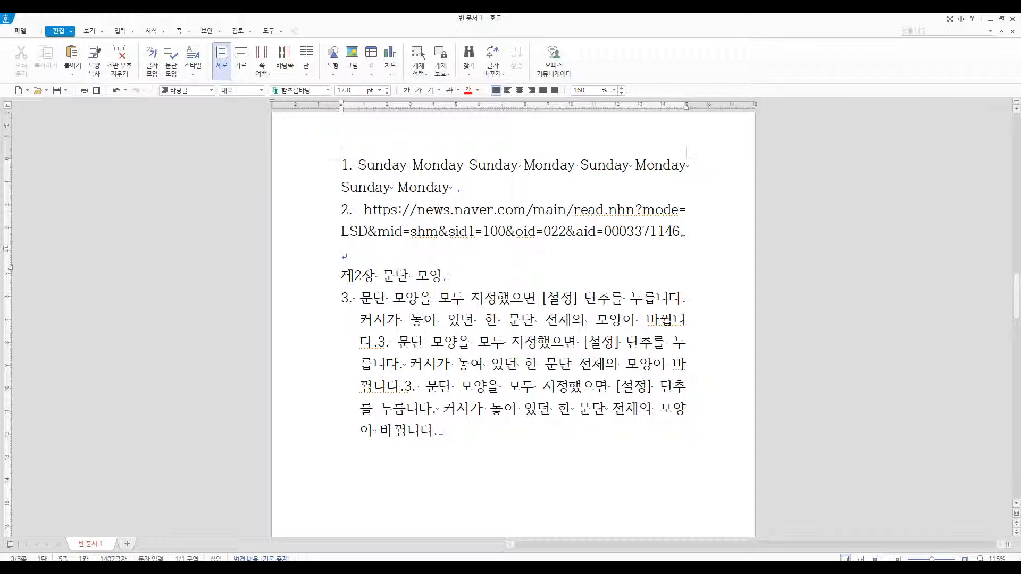
pyautogui.click(445, 276)
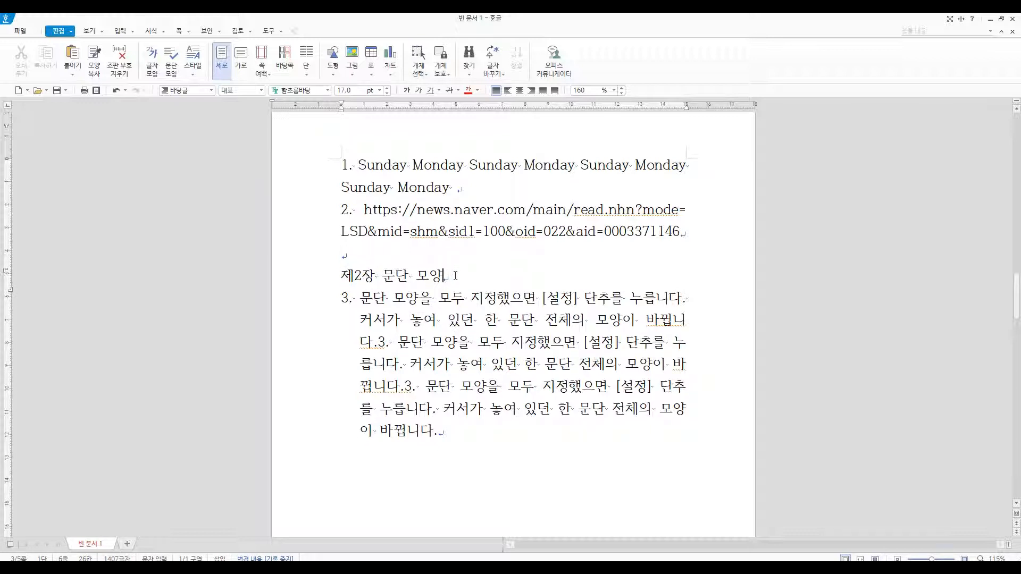
pyautogui.hotkey('alt', 't')
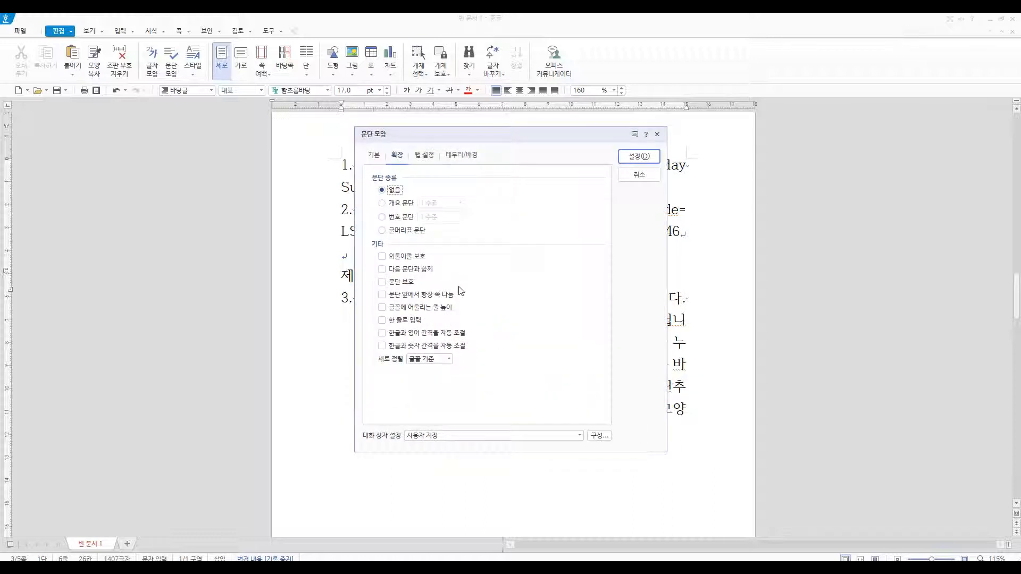
pyautogui.click(414, 299)
pyautogui.click(645, 158)
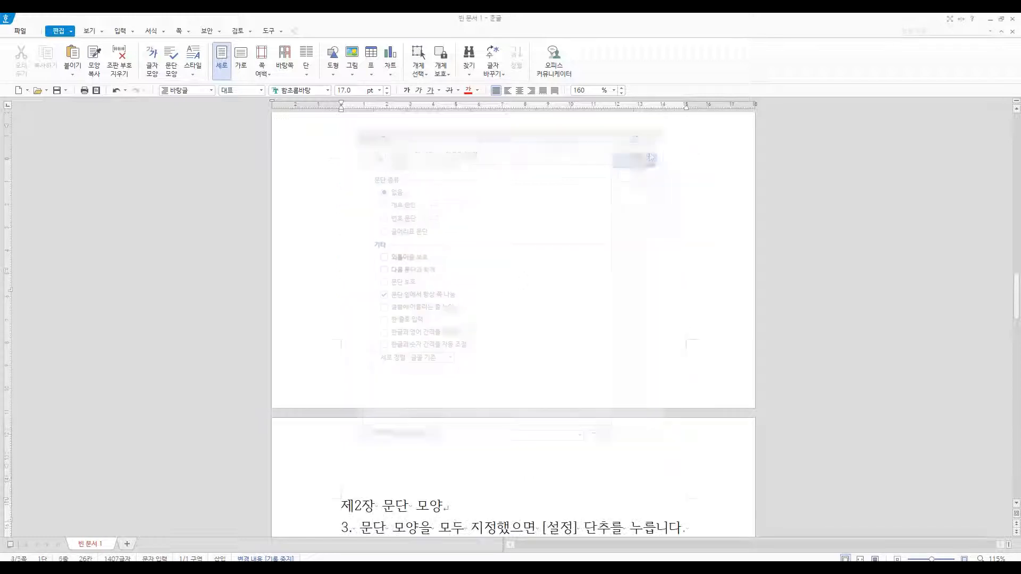
pyautogui.scroll(-5, 592, 326)
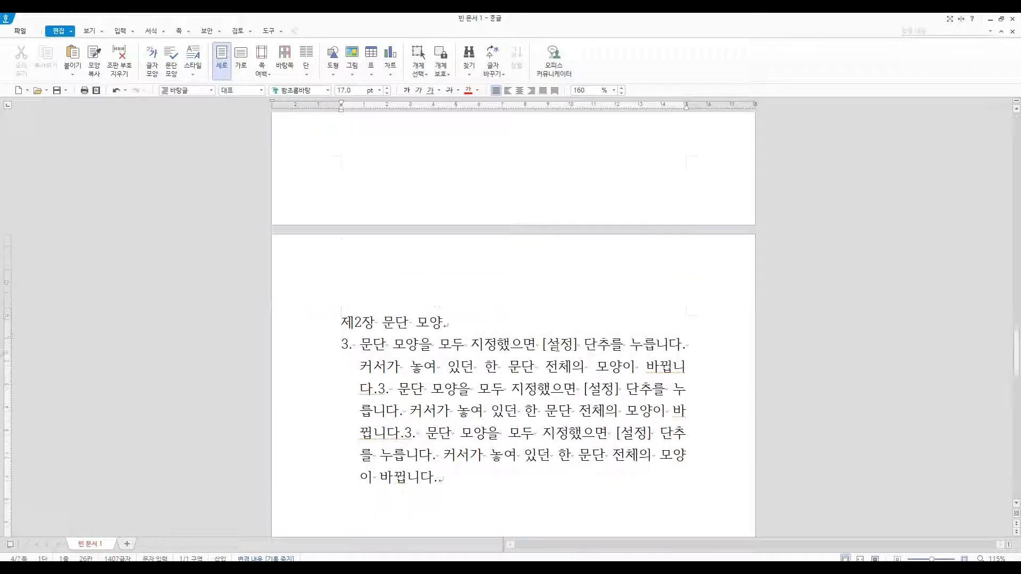
pyautogui.scroll(8, 451, 290)
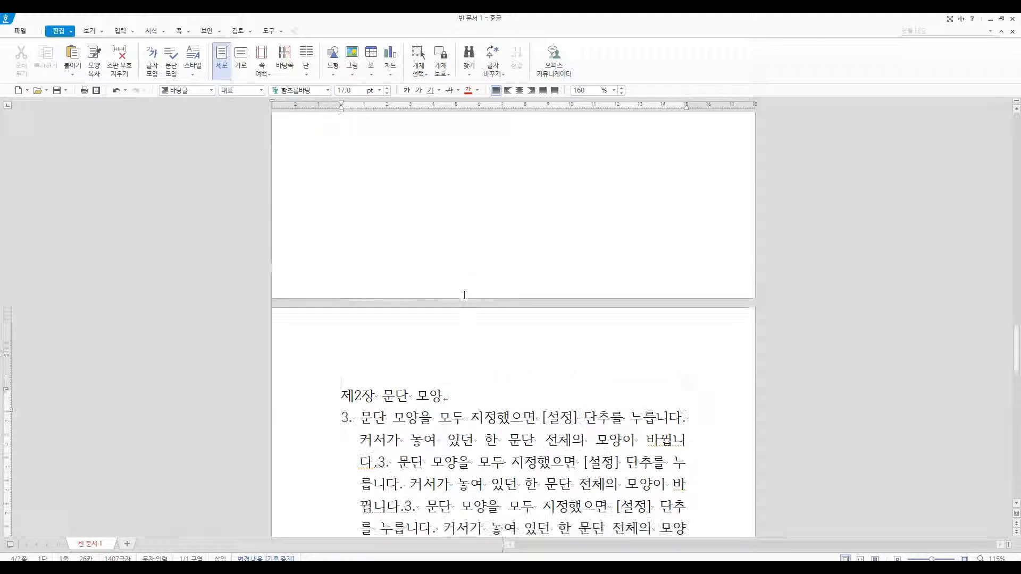
pyautogui.click(530, 298)
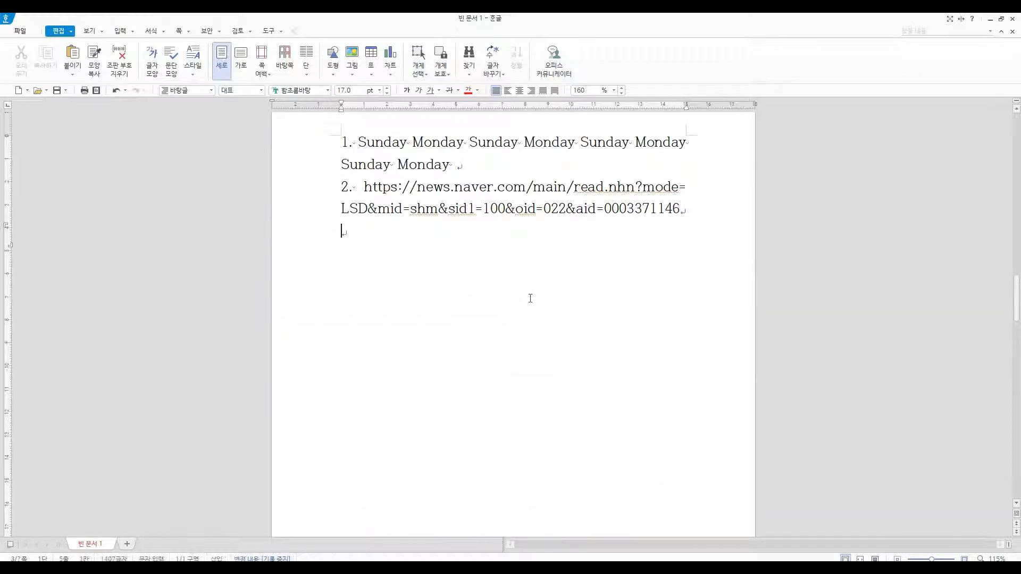
pyautogui.scroll(-8, 531, 298)
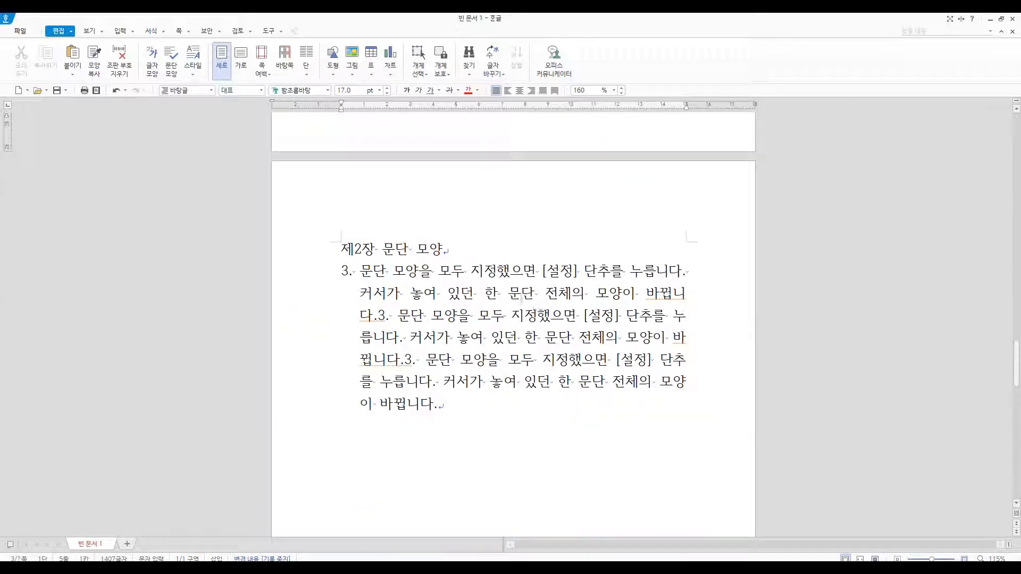
# Create a new paragraph style named 장제목 from the 제2장 heading and apply it to that heading
pyautogui.click(474, 251)
pyautogui.click(324, 254)
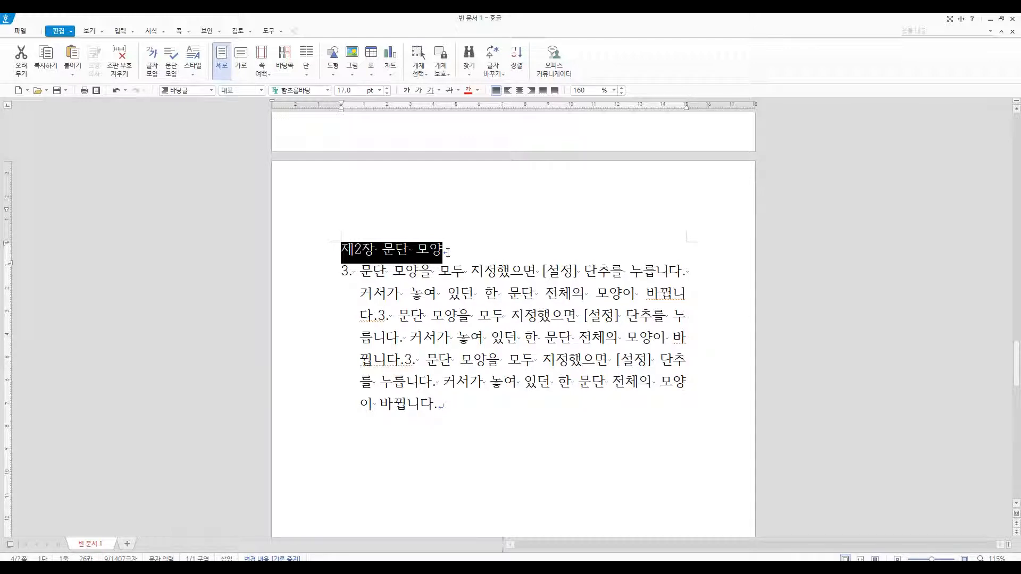
pyautogui.click(418, 250)
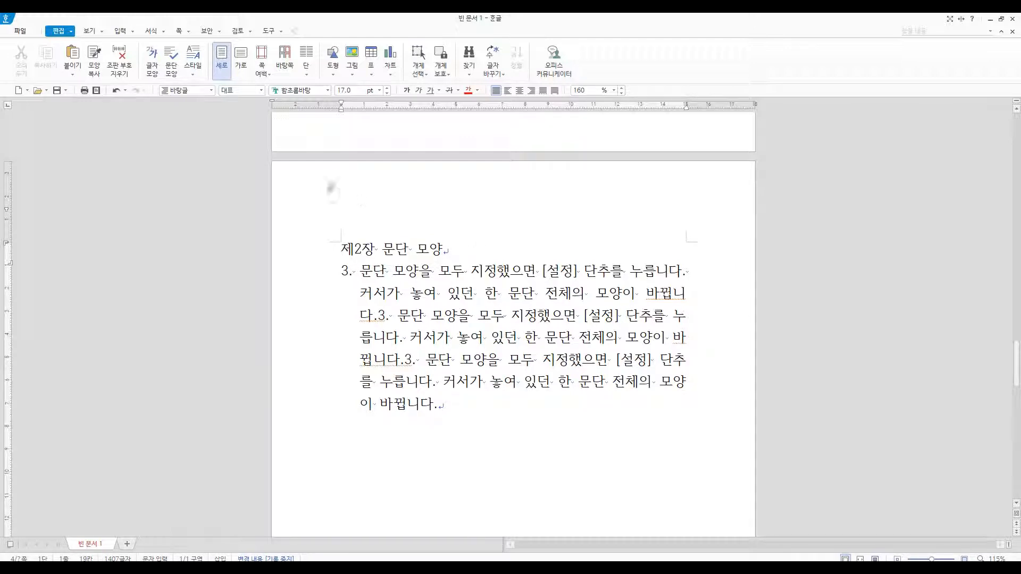
pyautogui.click(164, 31)
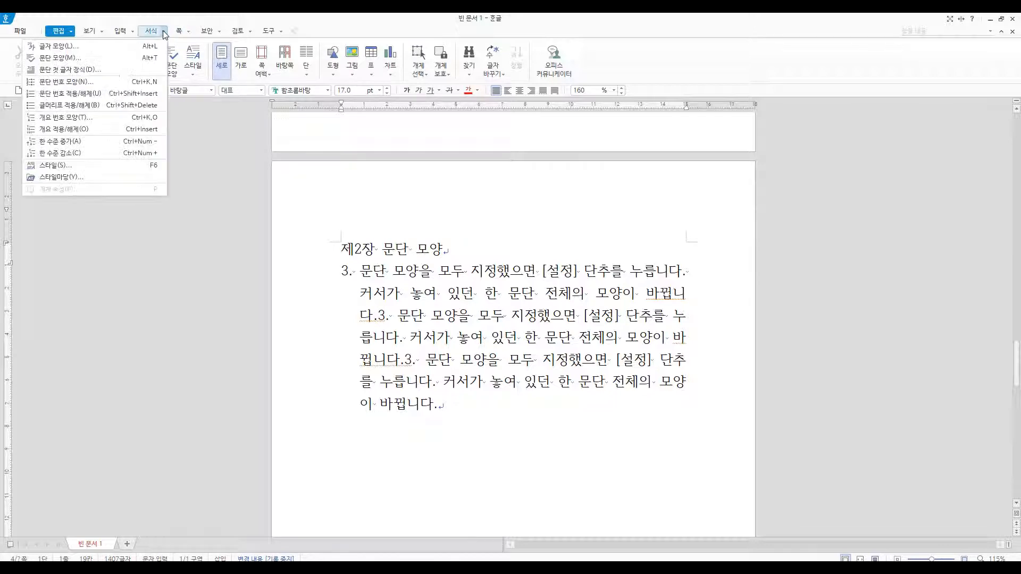
pyautogui.click(189, 30)
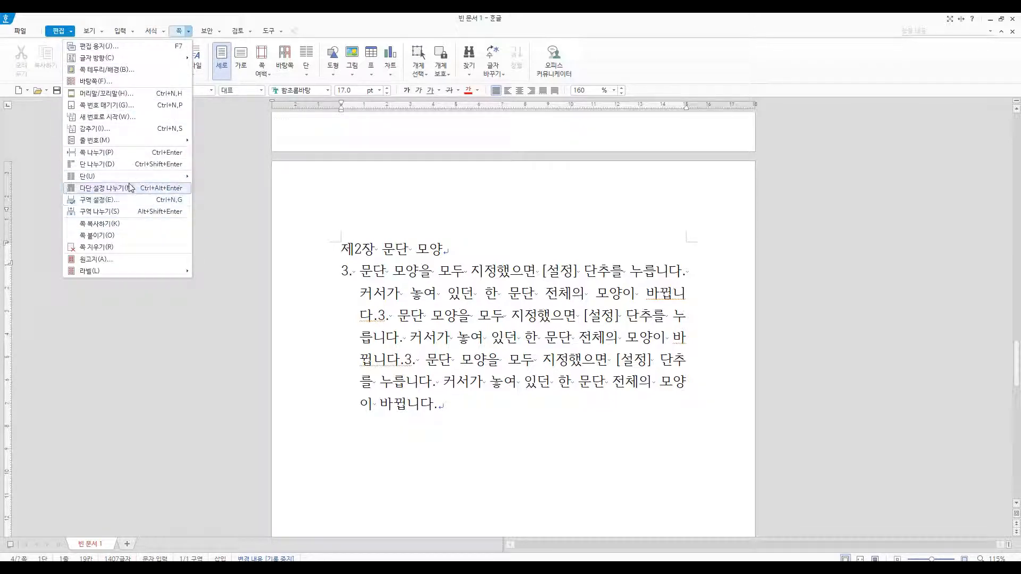
pyautogui.press('Left')
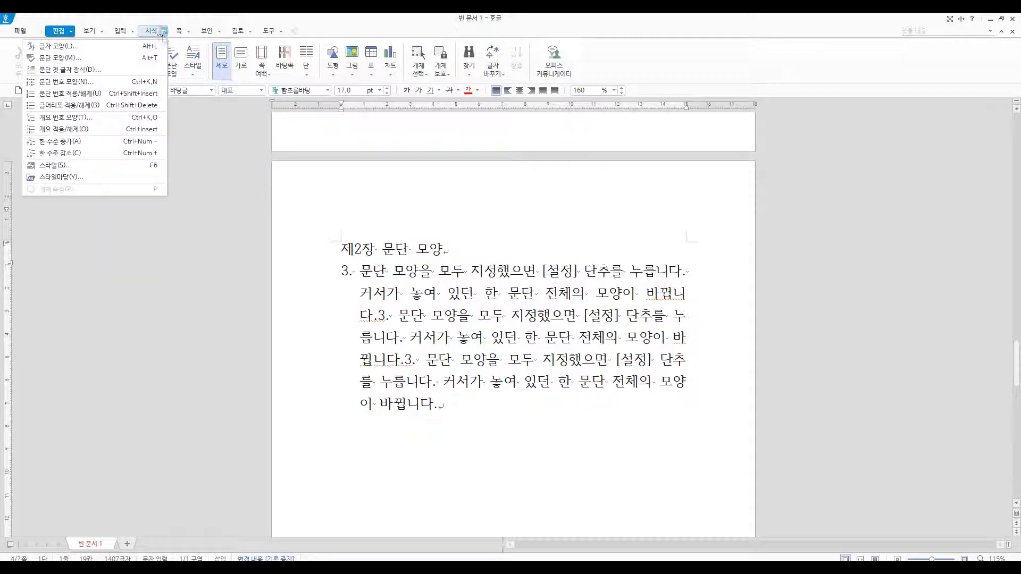
pyautogui.click(126, 166)
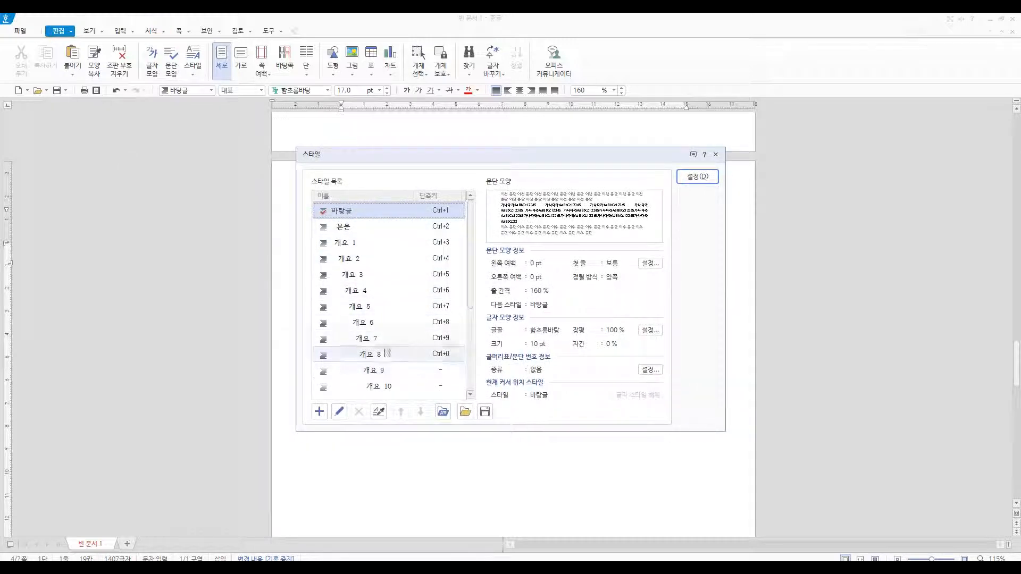
pyautogui.click(320, 412)
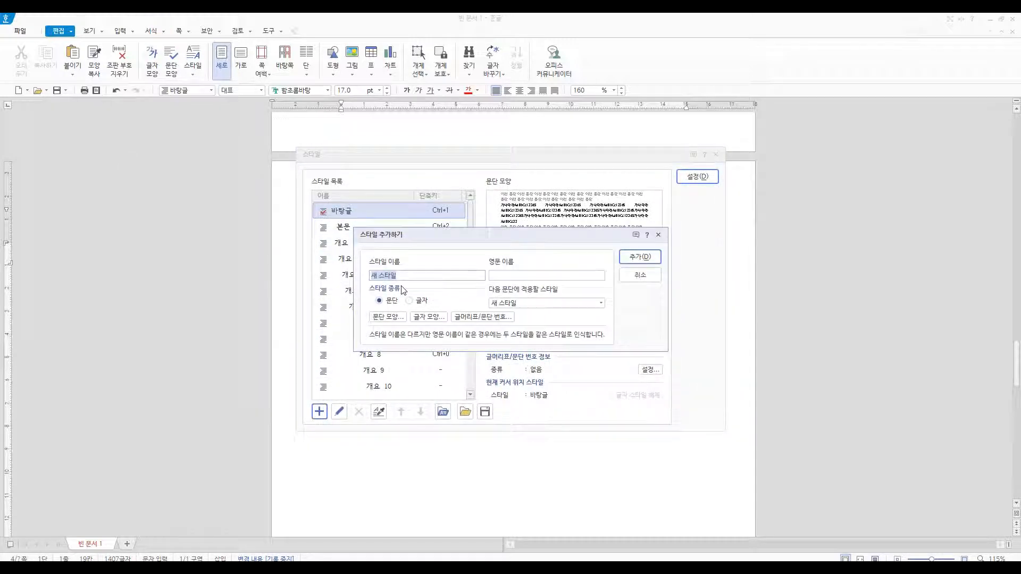
pyautogui.write('장제목')
pyautogui.click(639, 257)
pyautogui.click(694, 183)
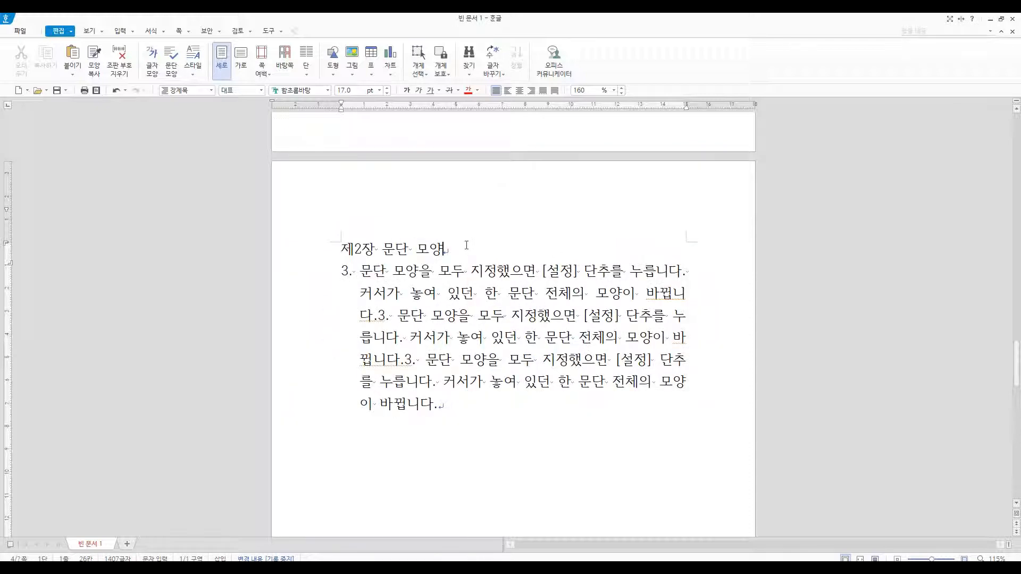
# Add the heading "제3장 문단 모양" on a new line below the pasted paragraph 3 text
pyautogui.moveTo(327, 280); pyautogui.dragTo(429, 407)
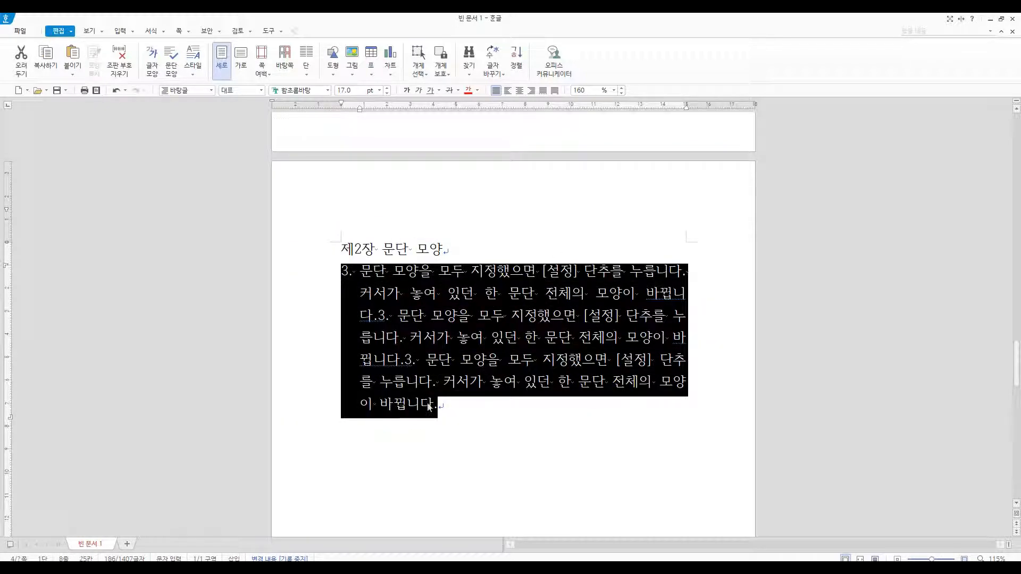
pyautogui.click(476, 402)
pyautogui.press('Return')
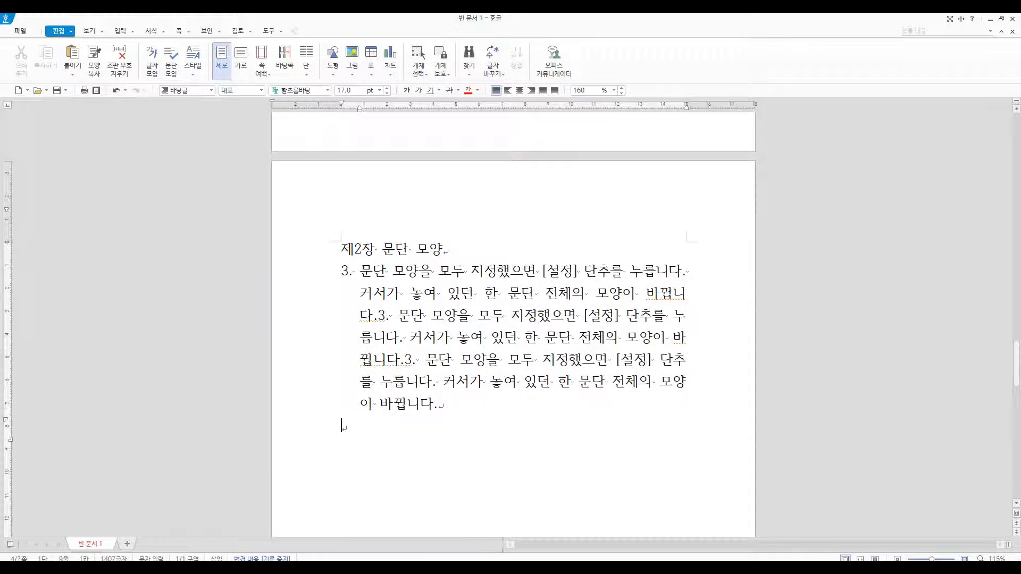
pyautogui.write('제3ㅈ')
pyautogui.write('장 ')
pyautogui.write('문단 모양')
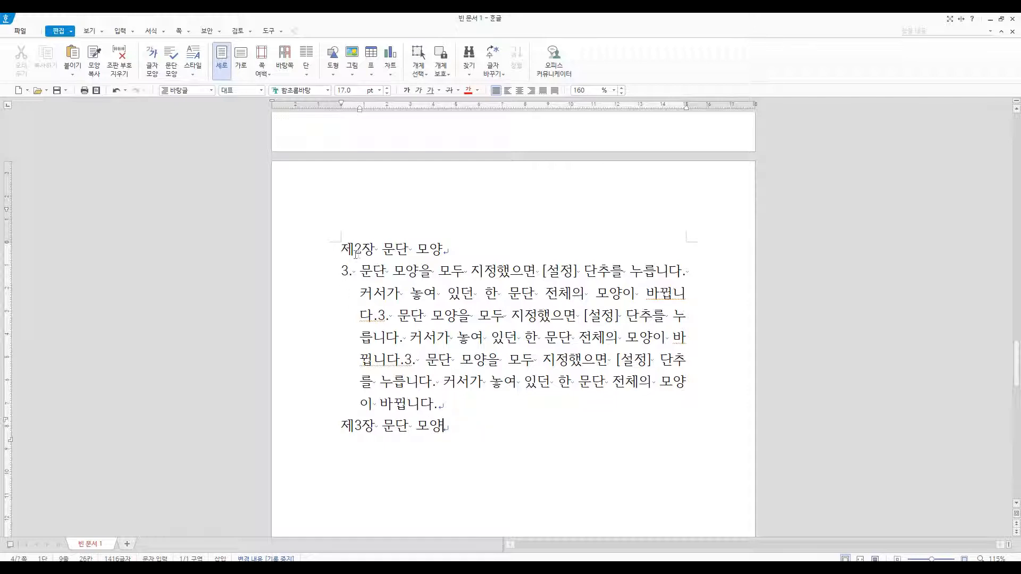
# Apply the 장제목 style to the 제3장 문단 모양 heading and check the page before it
pyautogui.click(329, 433)
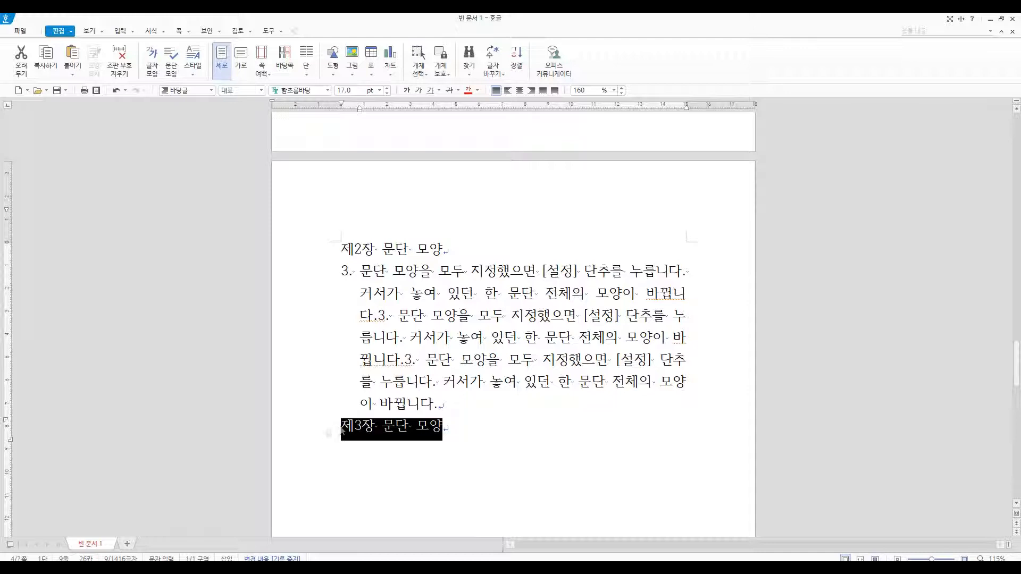
pyautogui.click(211, 90)
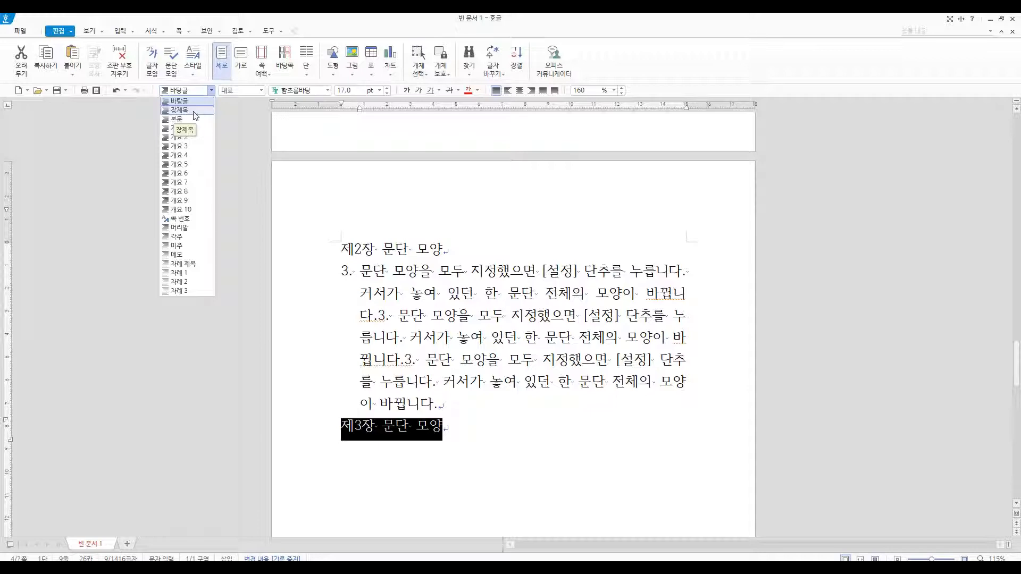
pyautogui.click(194, 110)
pyautogui.click(417, 313)
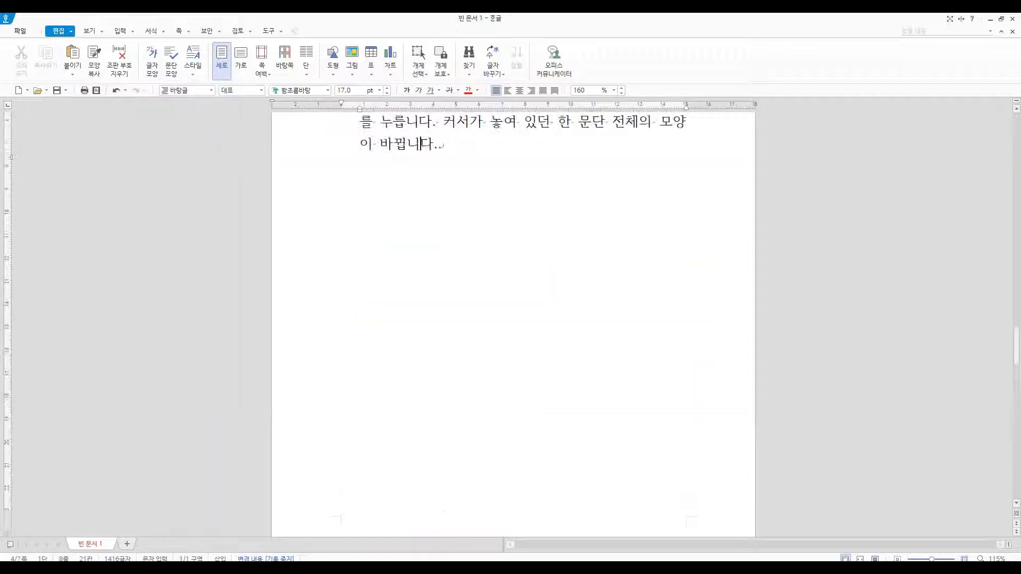
pyautogui.scroll(5, 457, 365)
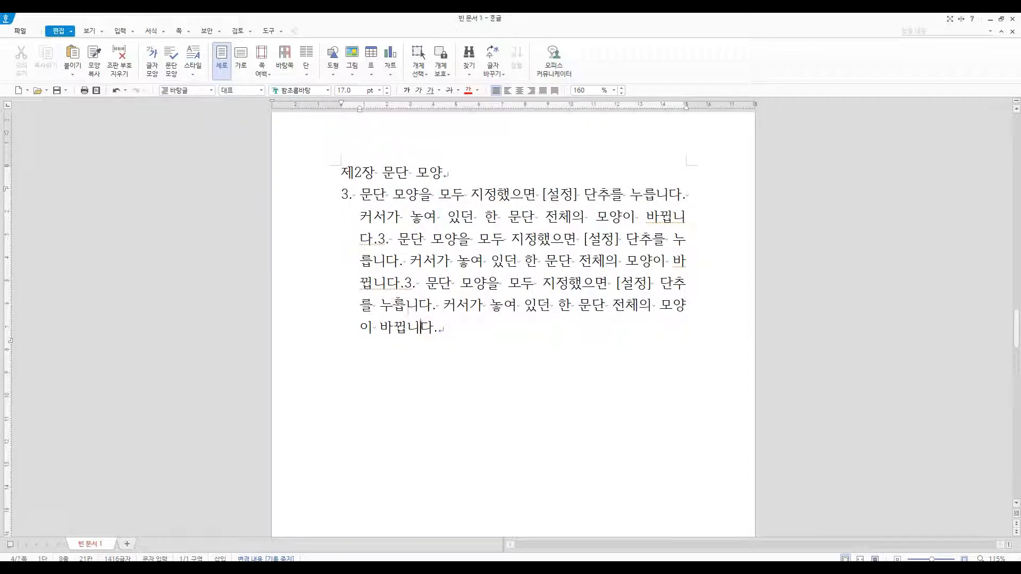
# Open the paragraph shape settings of the 제3장 문단 모양 heading to examine its 문단 앞에서 항상 쪽 나눔 option
pyautogui.scroll(-6, 445, 378)
pyautogui.click(411, 354)
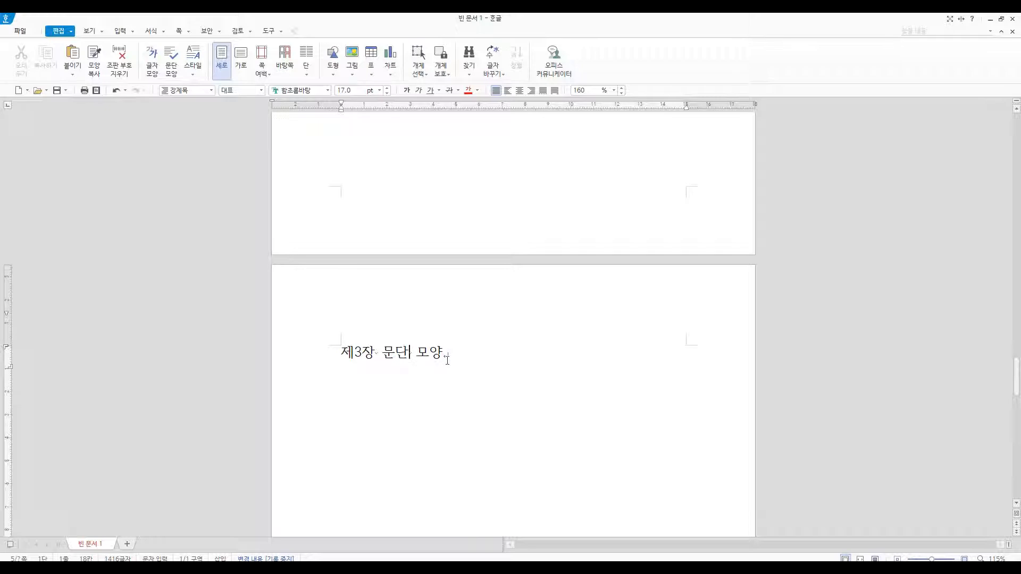
pyautogui.hotkey('alt', 't')
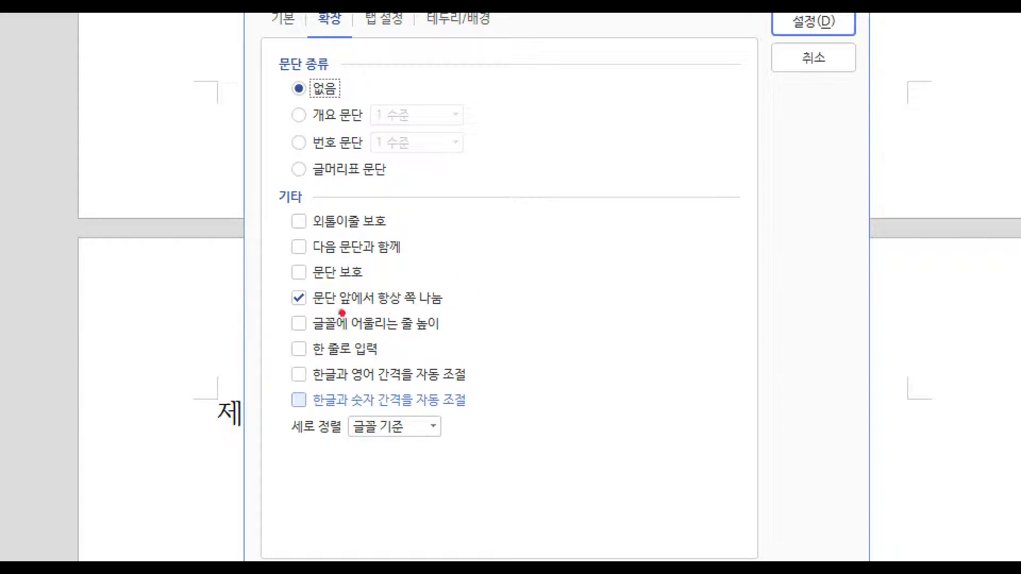
pyautogui.moveTo(282, 312); pyautogui.dragTo(469, 309)
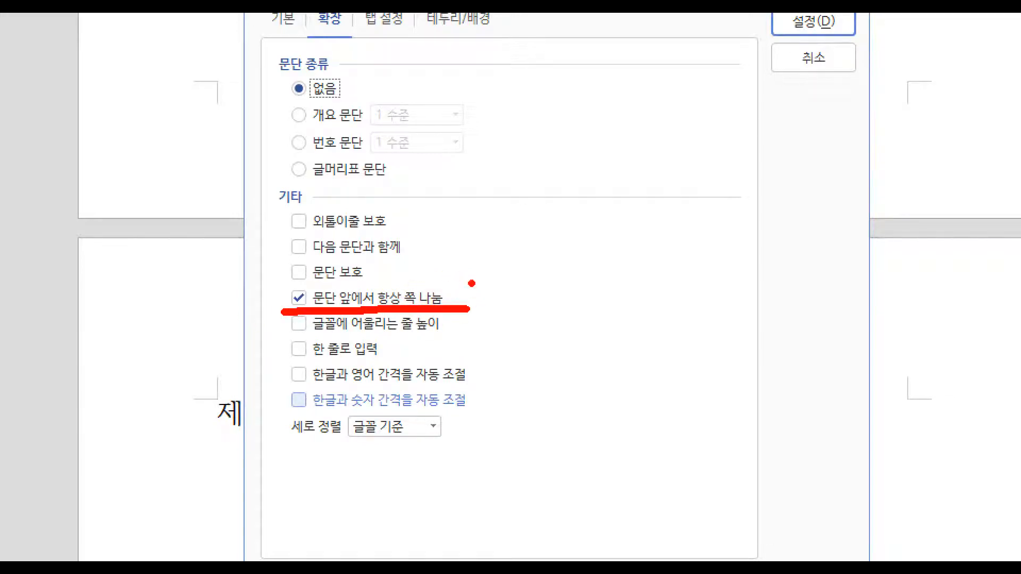
pyautogui.moveTo(472, 299)
pyautogui.mouseDown()
pyautogui.moveTo(453, 305)
pyautogui.moveTo(474, 305)
pyautogui.mouseUp()
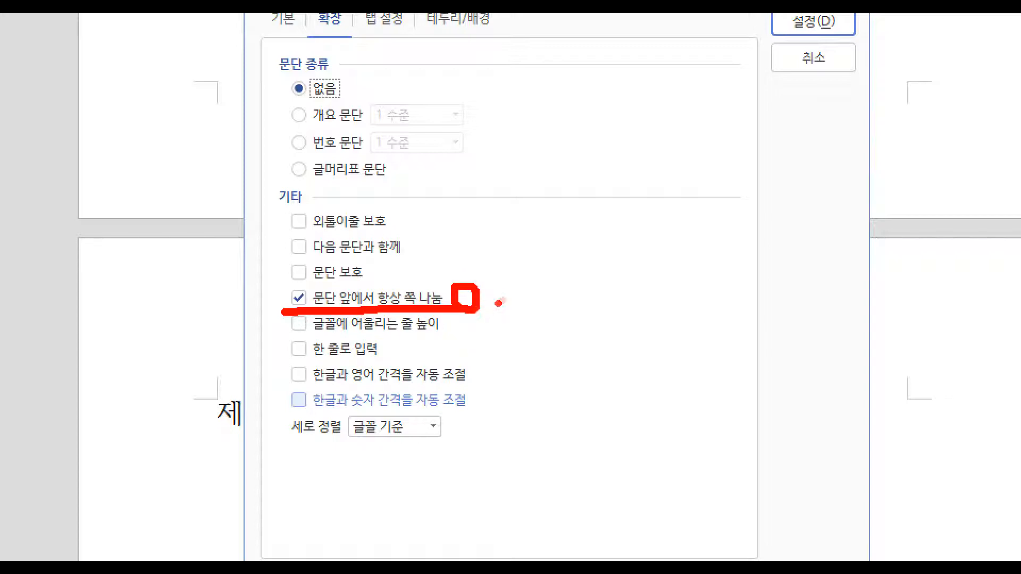
pyautogui.moveTo(551, 276)
pyautogui.mouseDown()
pyautogui.moveTo(510, 313)
pyautogui.moveTo(552, 307)
pyautogui.mouseUp()
pyautogui.moveTo(484, 322)
pyautogui.mouseDown()
pyautogui.moveTo(585, 321)
pyautogui.moveTo(545, 229)
pyautogui.moveTo(619, 366)
pyautogui.mouseUp()
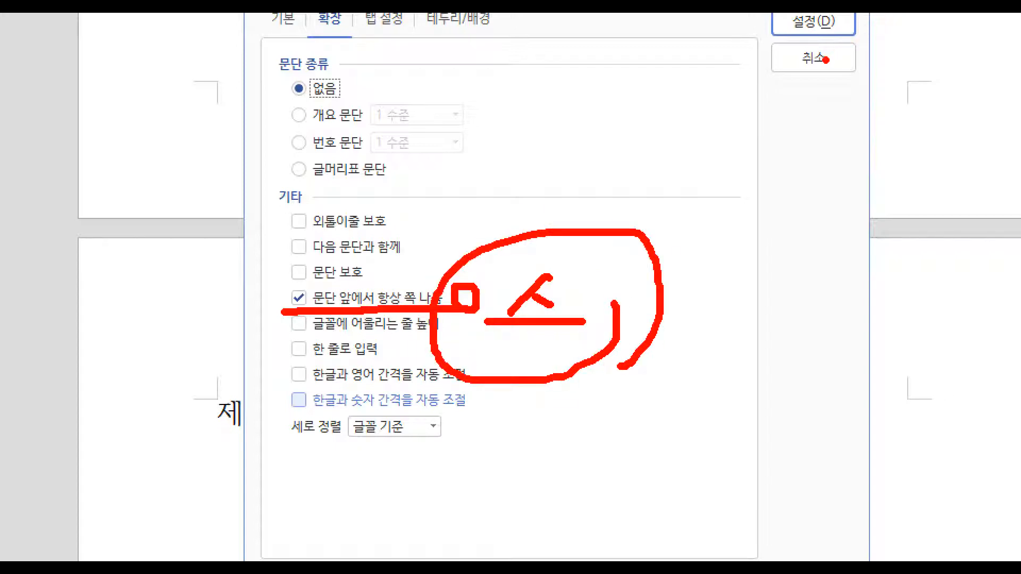
pyautogui.press('Escape')
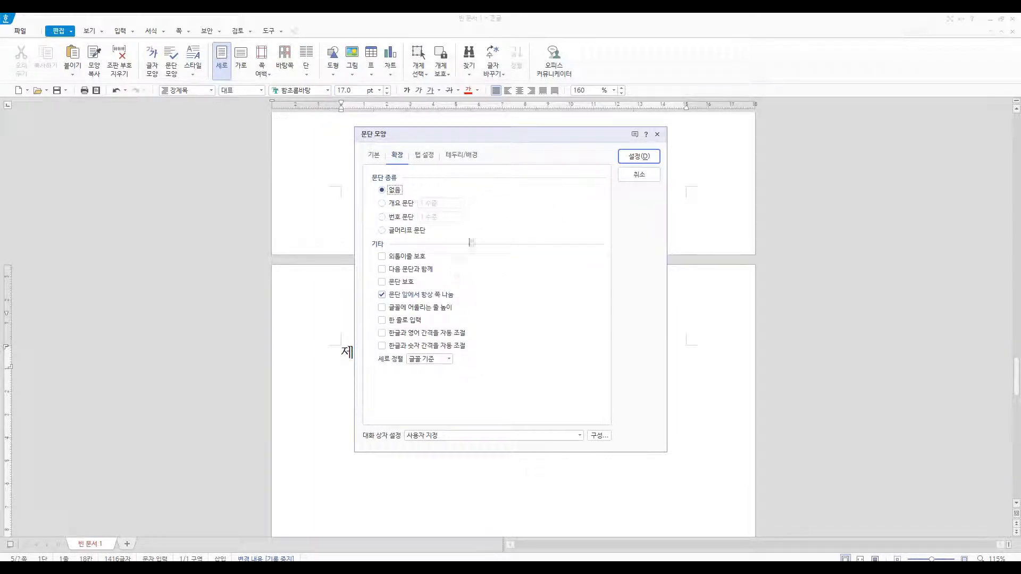
# Move the 문단 모양 dialog aside so that the whole 제3장 문단 모양 heading can be viewed beside its settings
pyautogui.moveTo(557, 134); pyautogui.dragTo(682, 151)
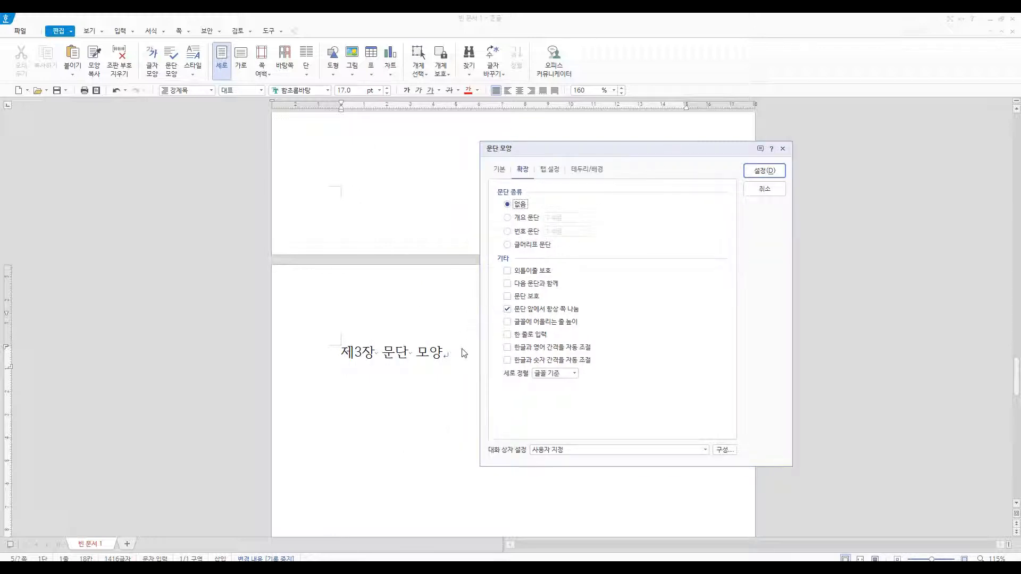